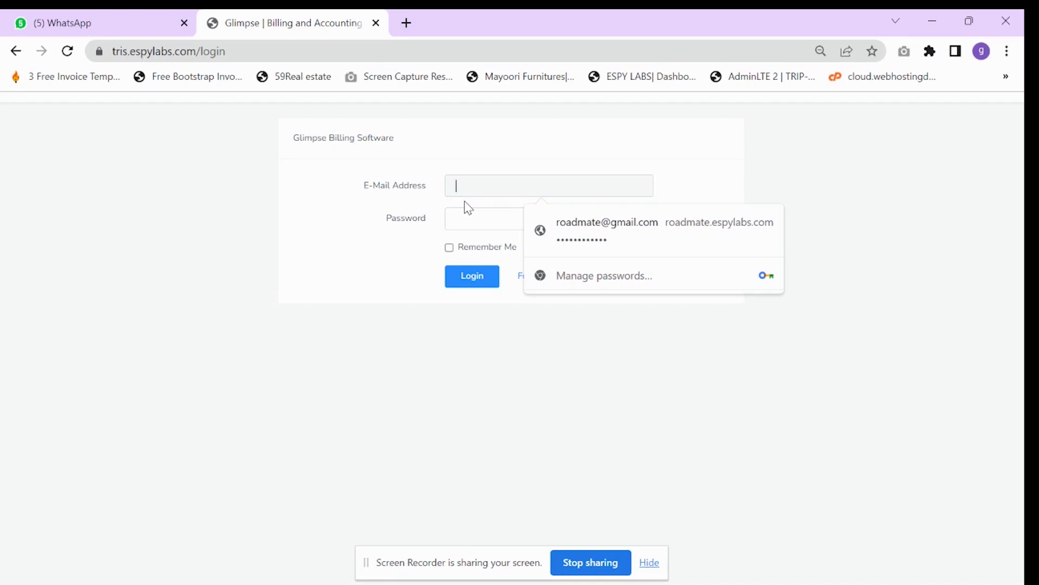
- Log in to Glimpse Billing with the account e-mail and password
type("test")
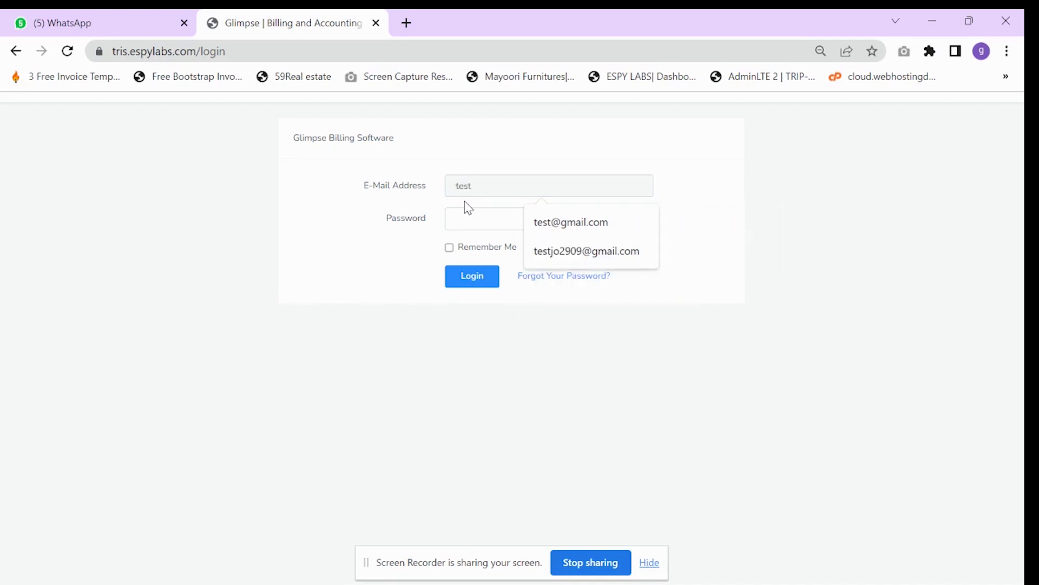
type("@gmai")
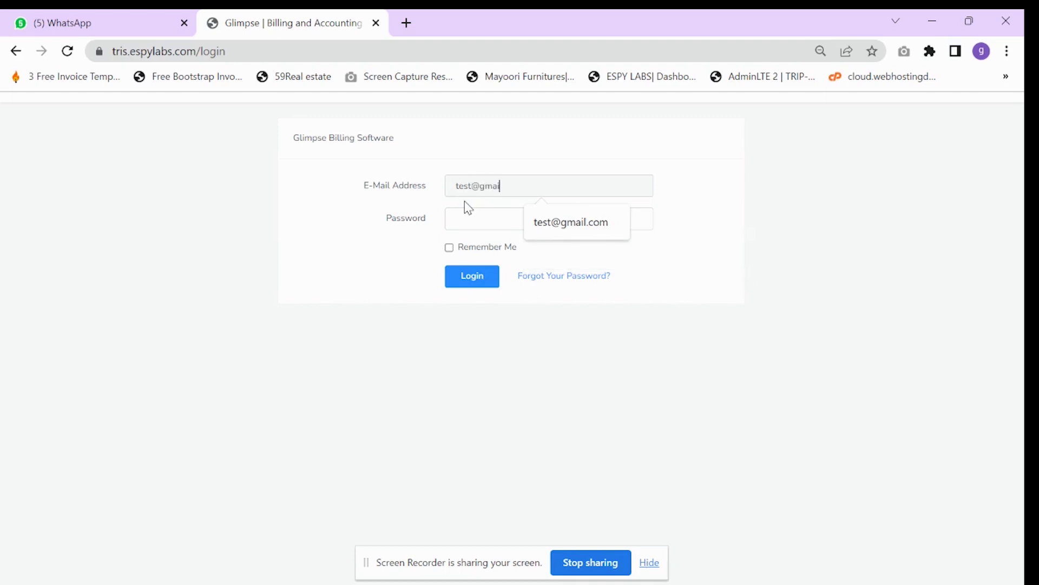
type("m")
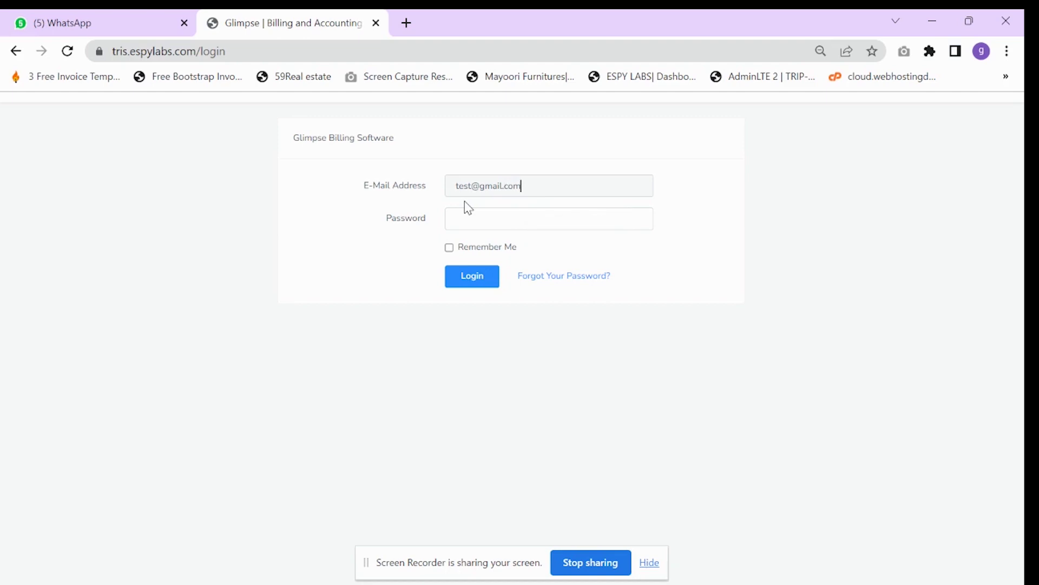
left_click_drag(482, 186, 438, 201)
left_click(462, 218)
type("123456789")
left_click(470, 274)
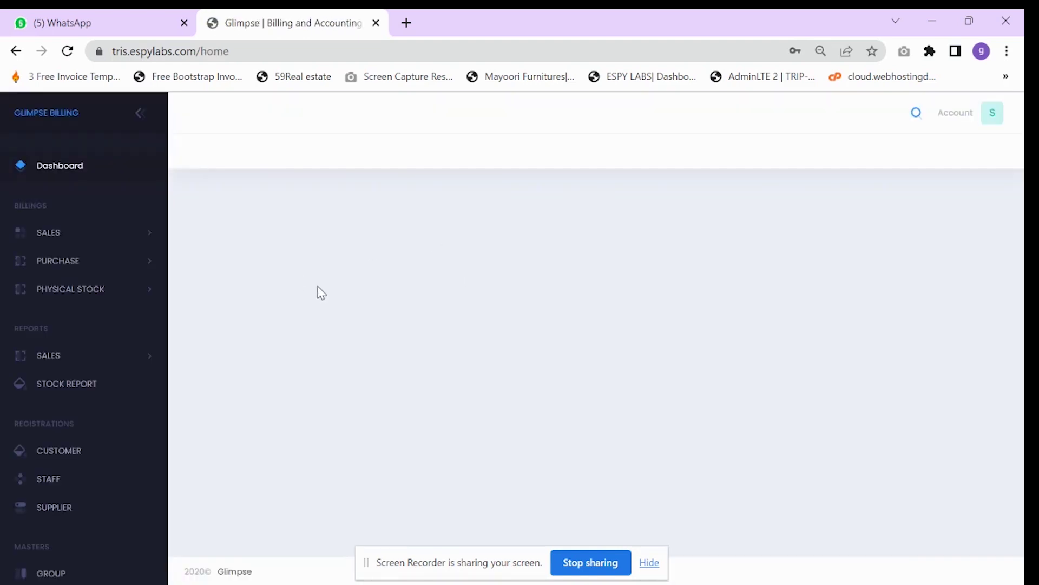
key("ctrl+plus")
key("ctrl+plus")
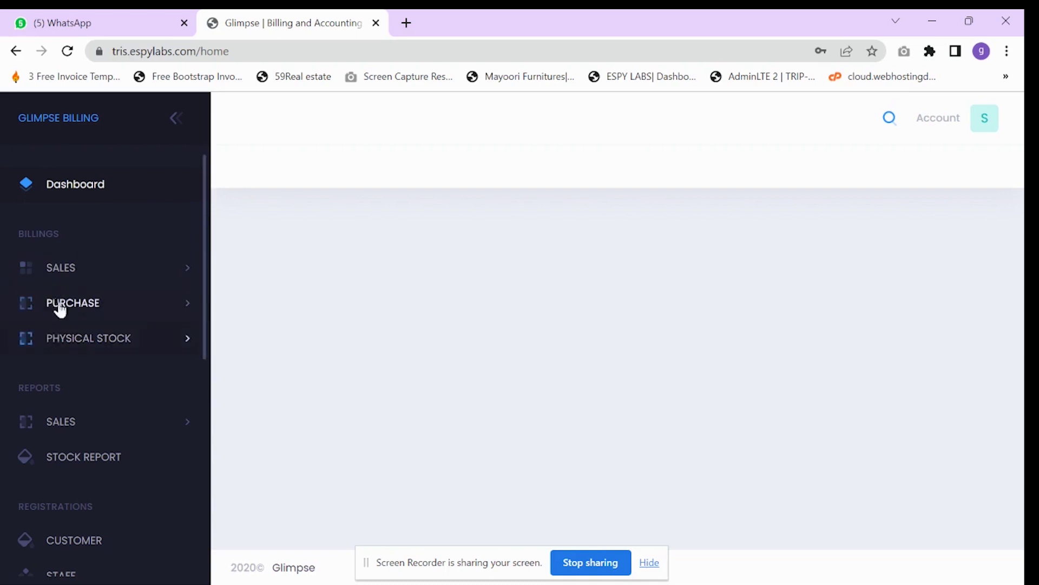
scroll(62, 313, "down", 2)
scroll(63, 316, "up", 2)
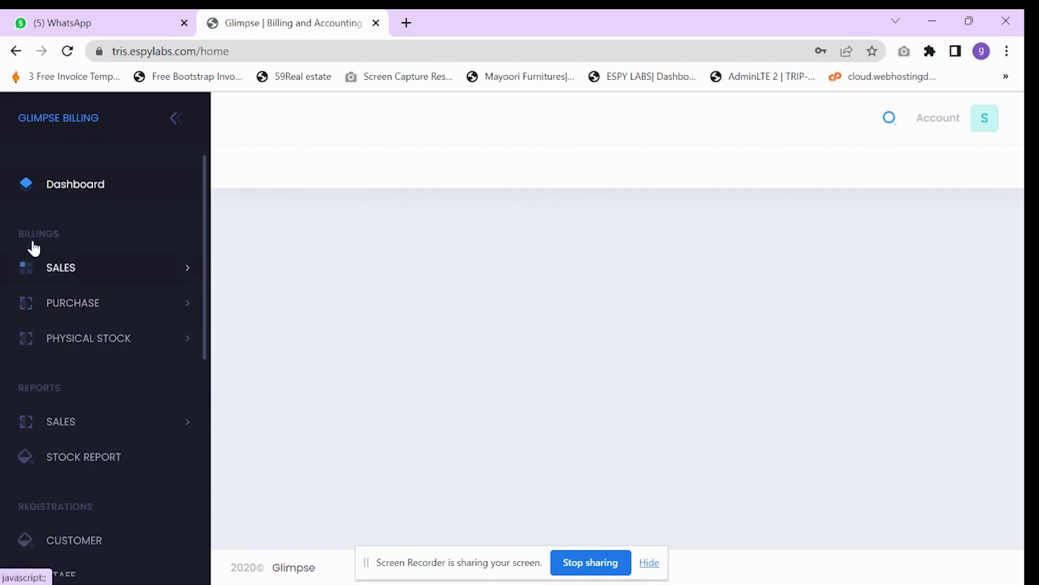
scroll(61, 303, "down", 2)
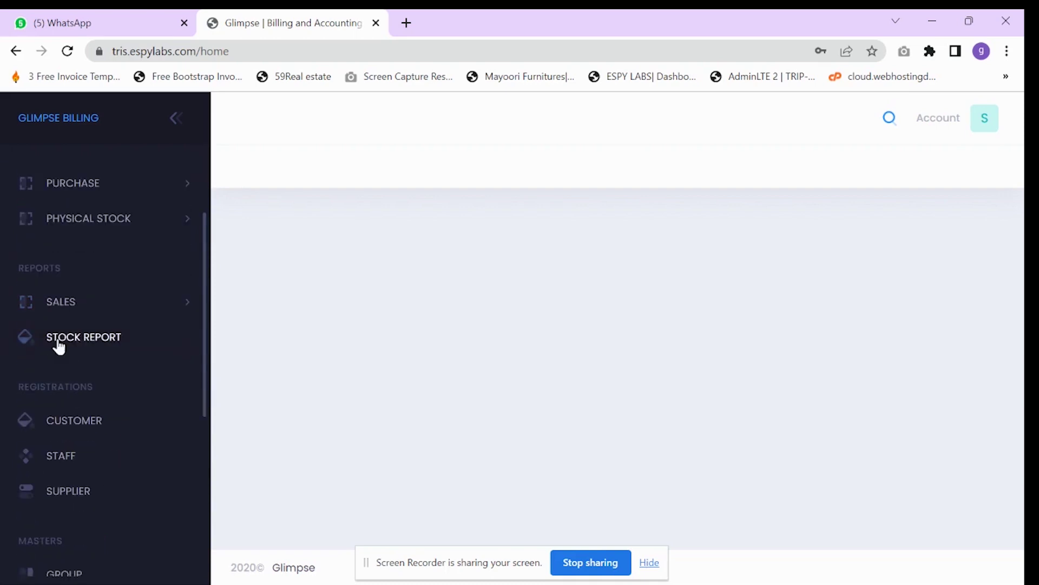
scroll(64, 387, "down", 5)
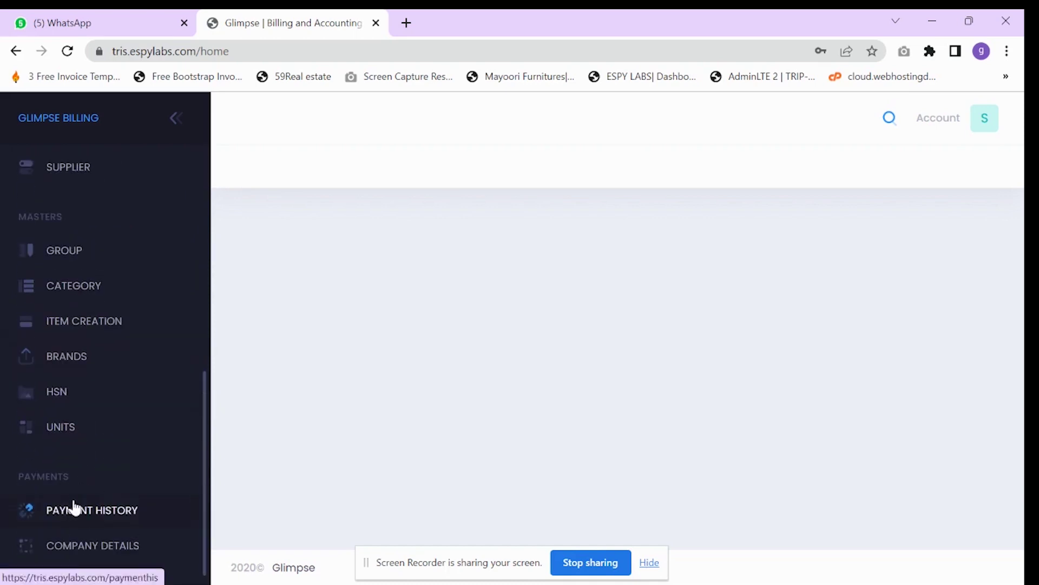
scroll(75, 496, "up", 5)
scroll(70, 460, "up", 3)
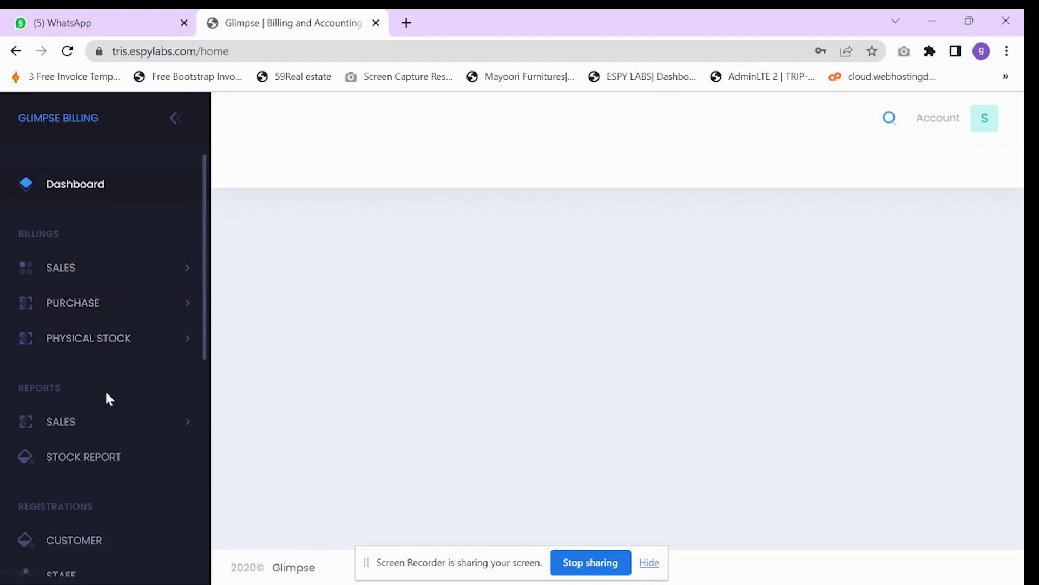
scroll(105, 390, "down", 2)
scroll(104, 397, "down", 2)
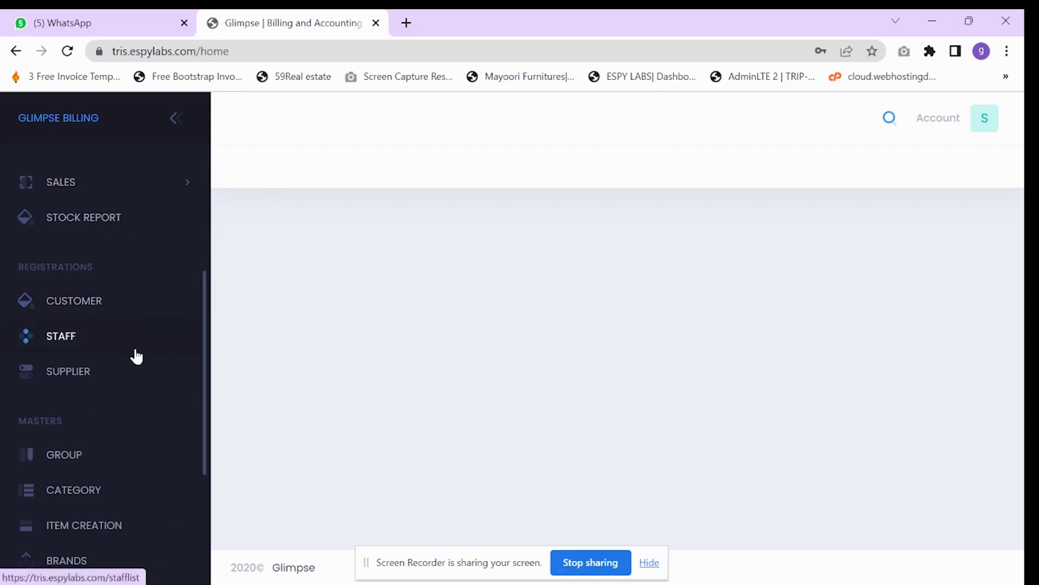
scroll(87, 464, "down", 1)
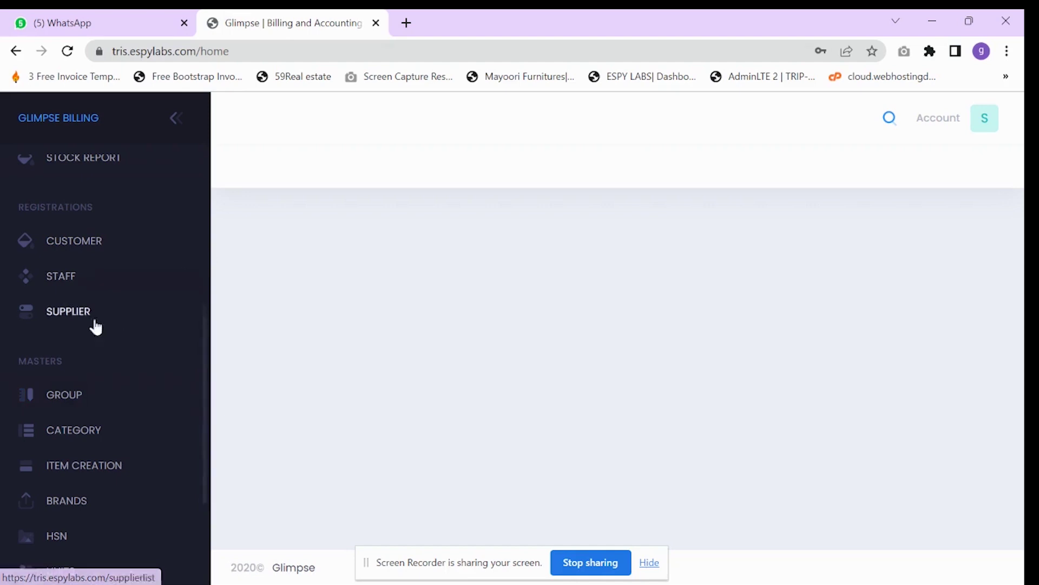
left_click(83, 398)
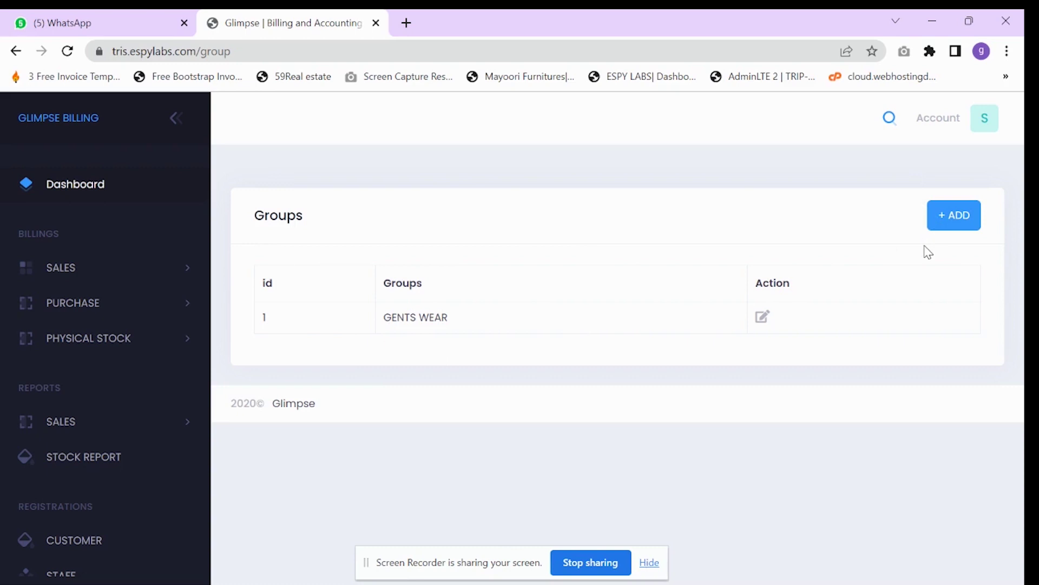
- Create a new group named Furniture in the Groups master
left_click(964, 222)
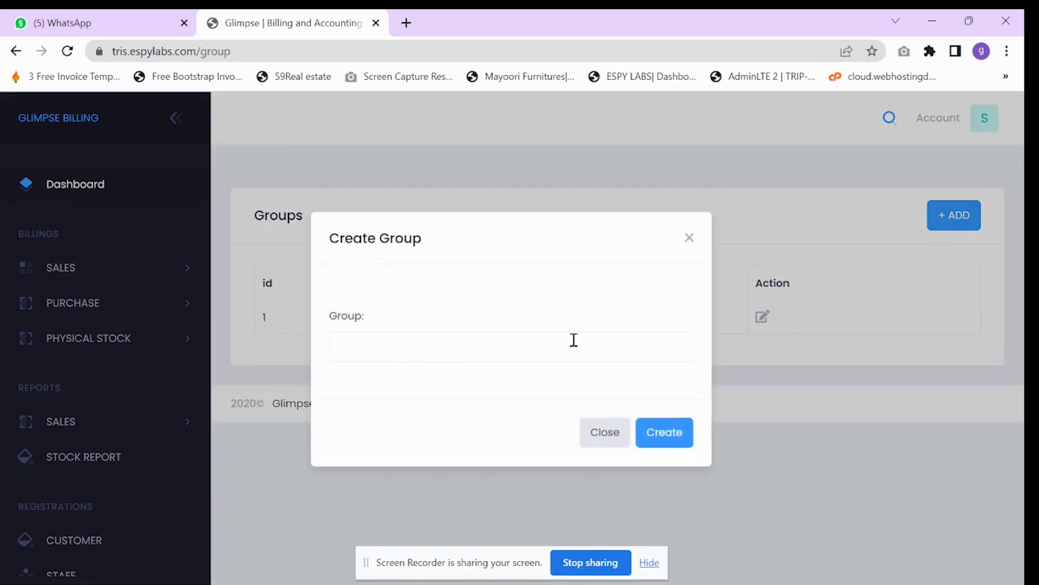
left_click(440, 344)
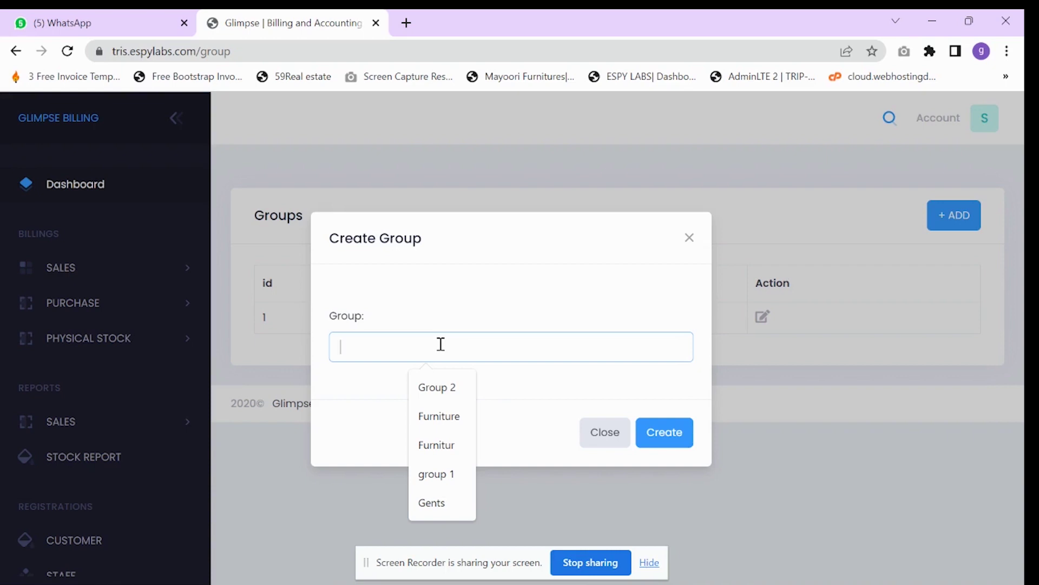
type("Fu")
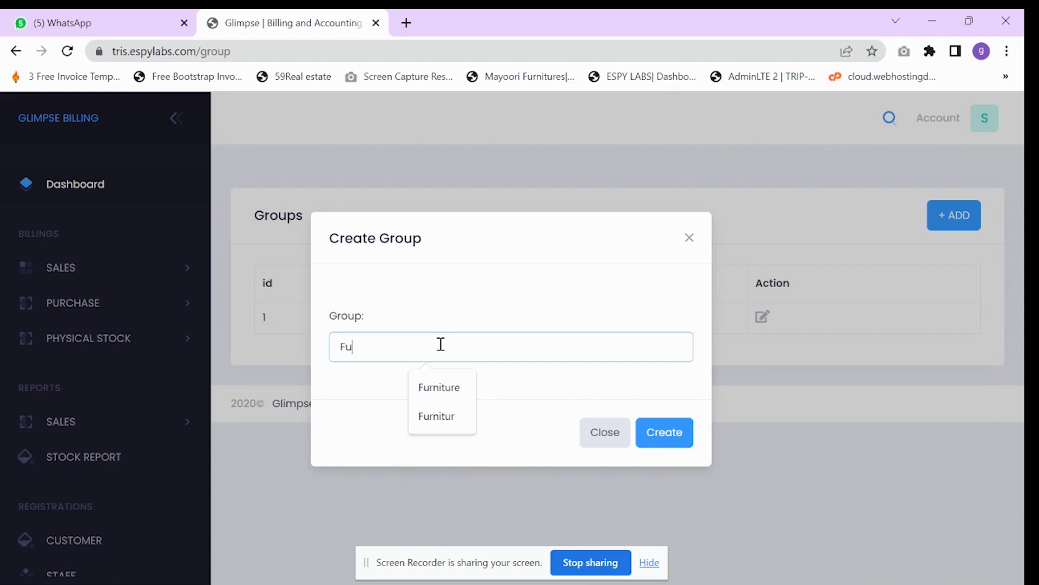
type("rniture")
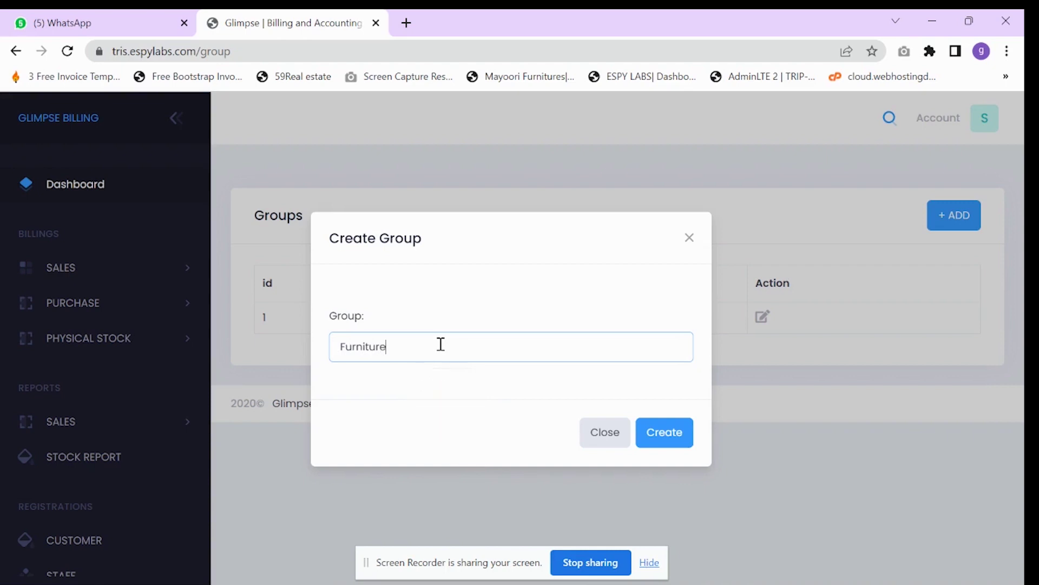
left_click(667, 432)
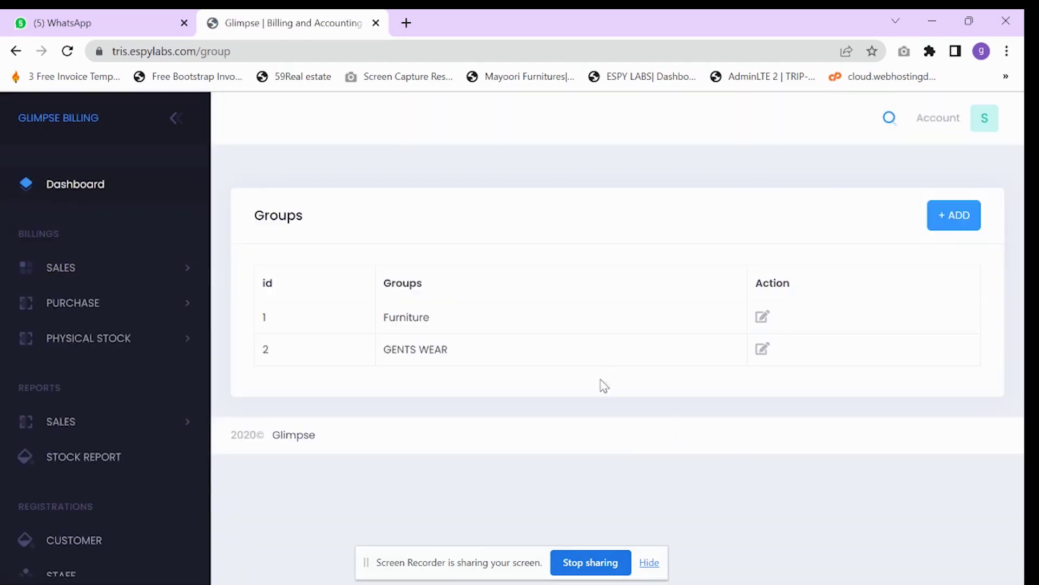
double_click(425, 317)
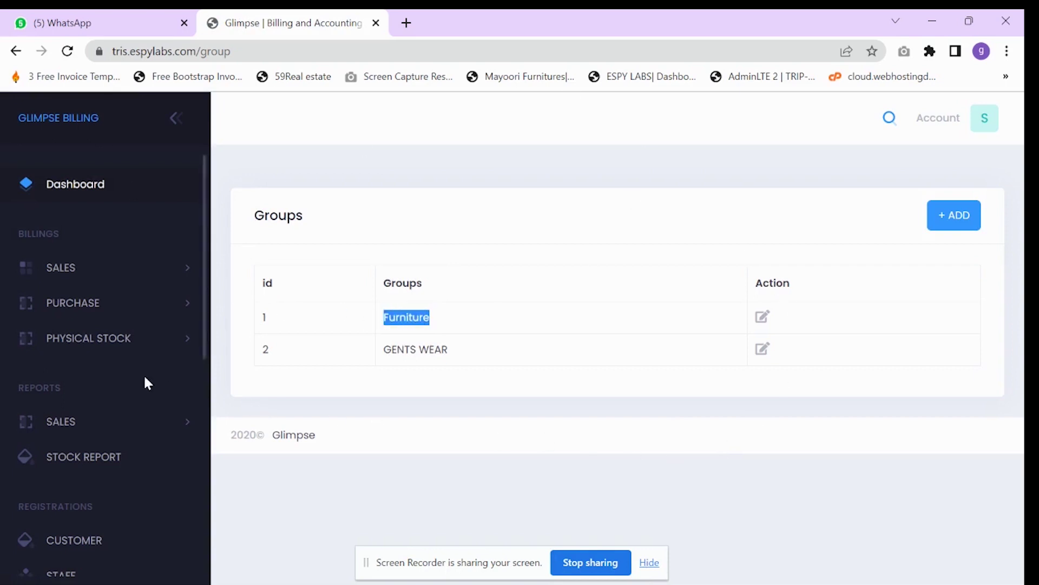
scroll(146, 382, "down", 5)
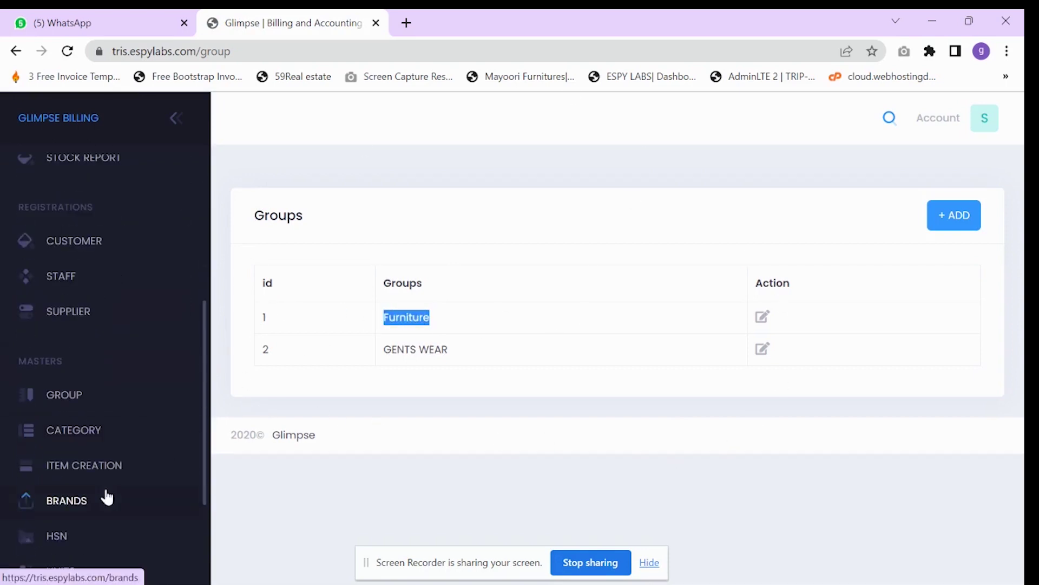
left_click(96, 438)
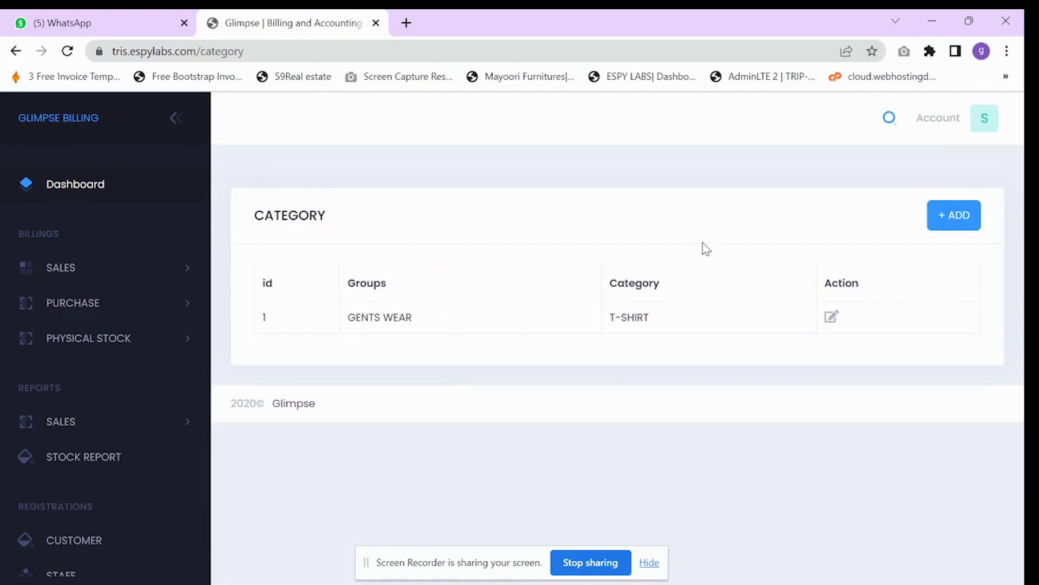
- Add a category named Chair assigned to the Furniture group
left_click(974, 226)
left_click(469, 298)
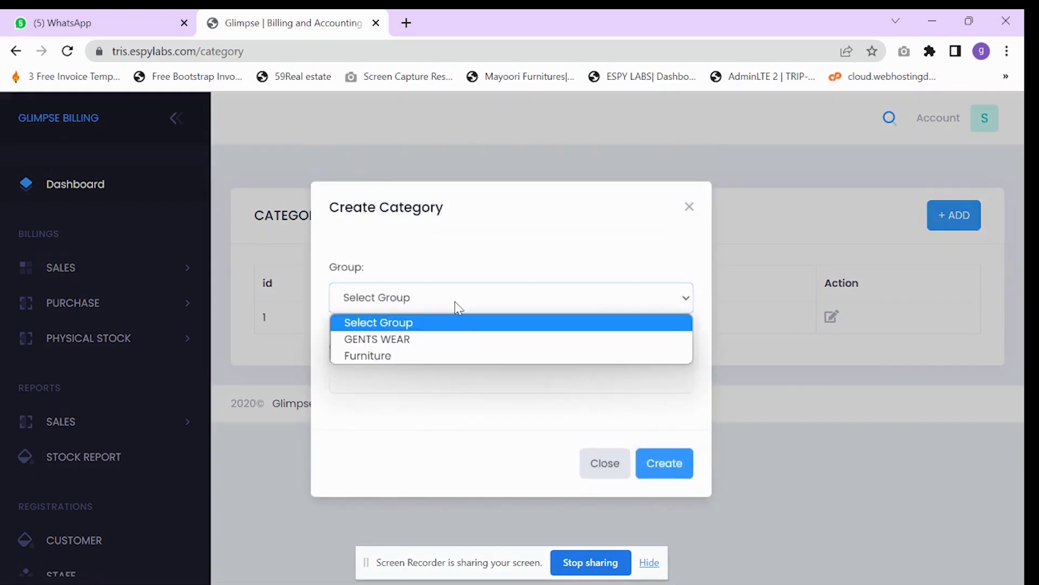
left_click(390, 353)
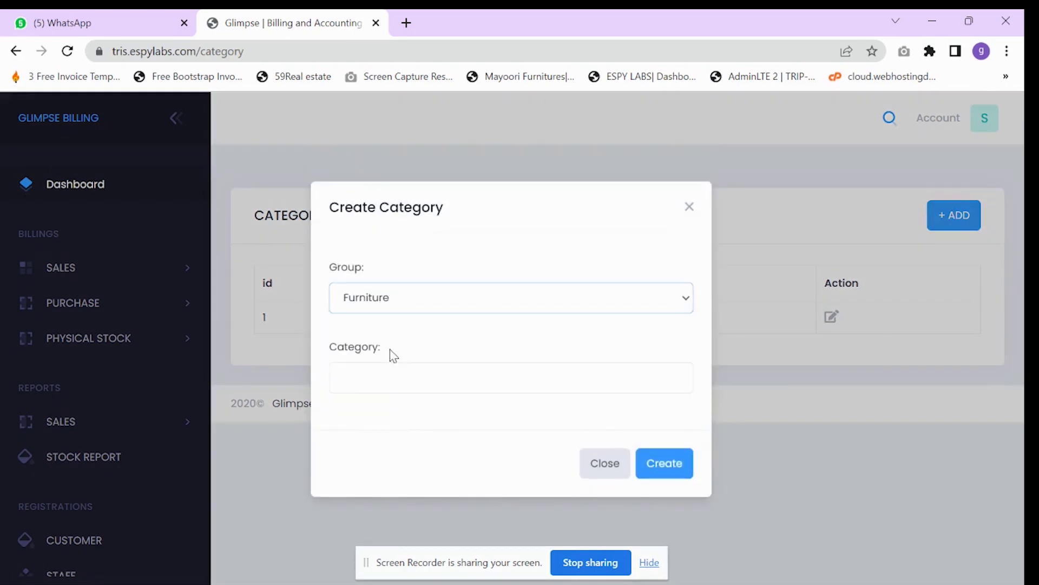
left_click(430, 385)
type("Chair")
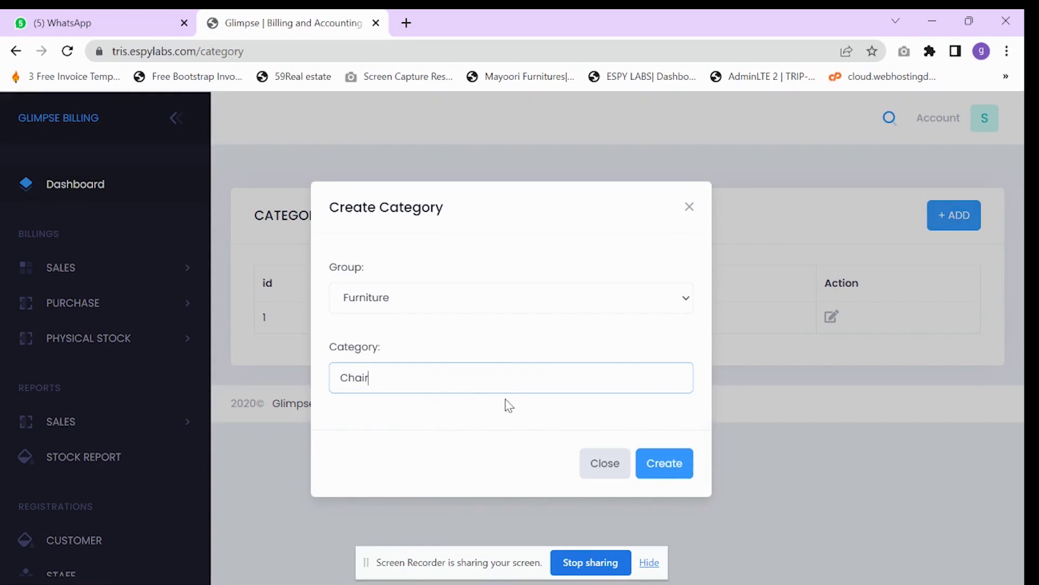
left_click(667, 467)
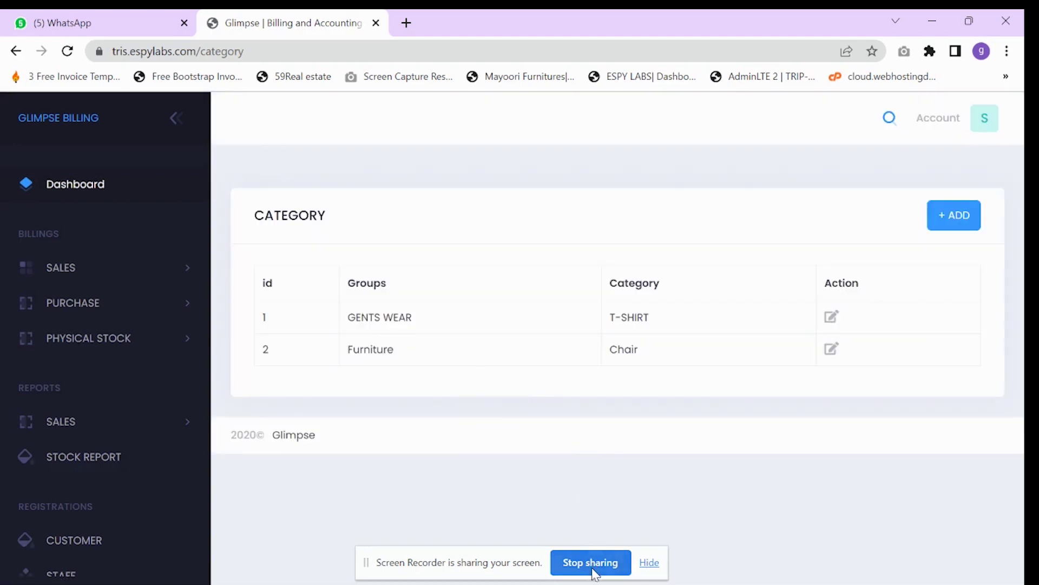
scroll(100, 333, "down", 8)
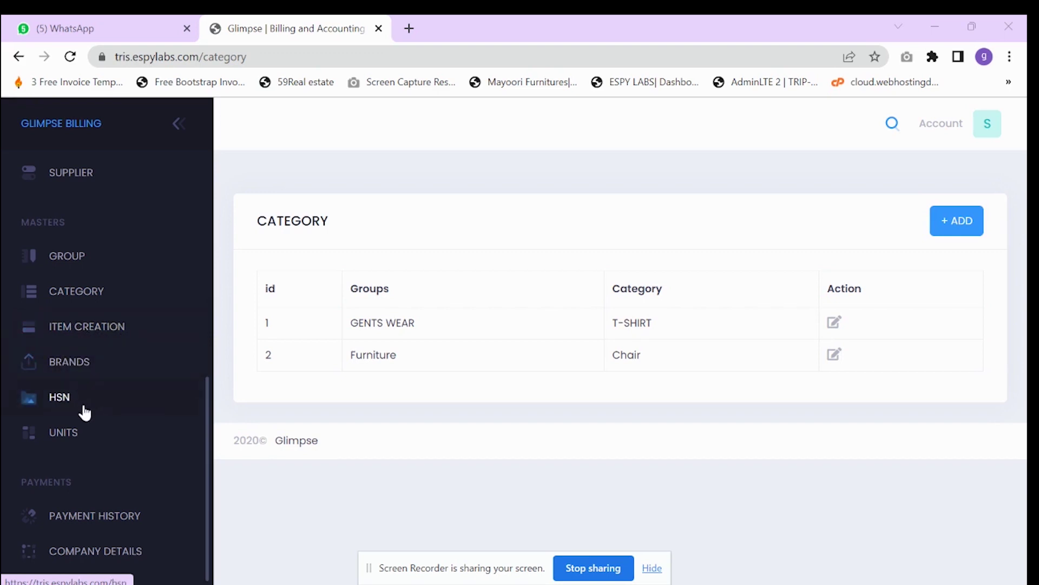
left_click(104, 369)
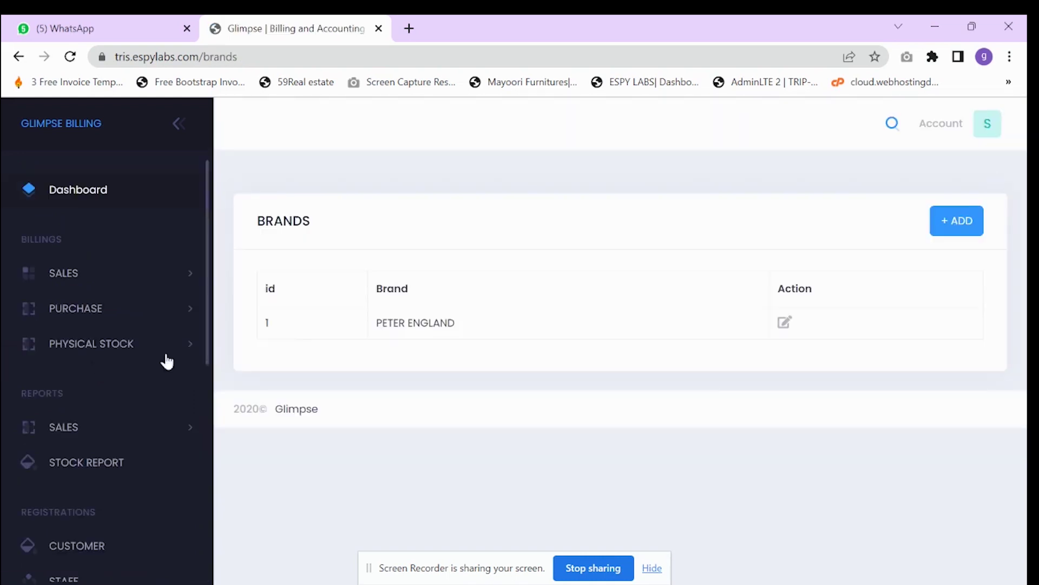
left_click(954, 222)
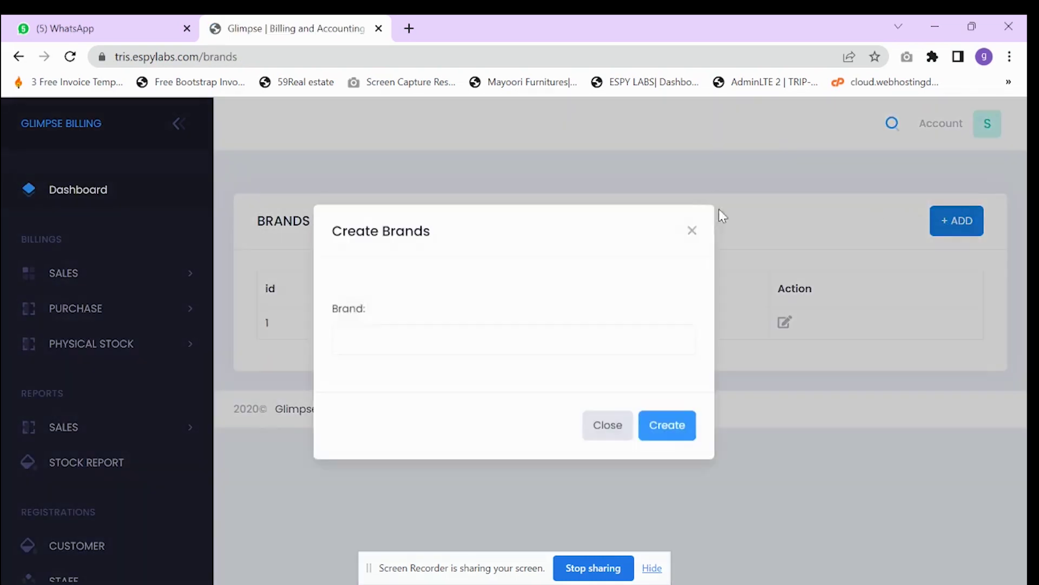
left_click(404, 355)
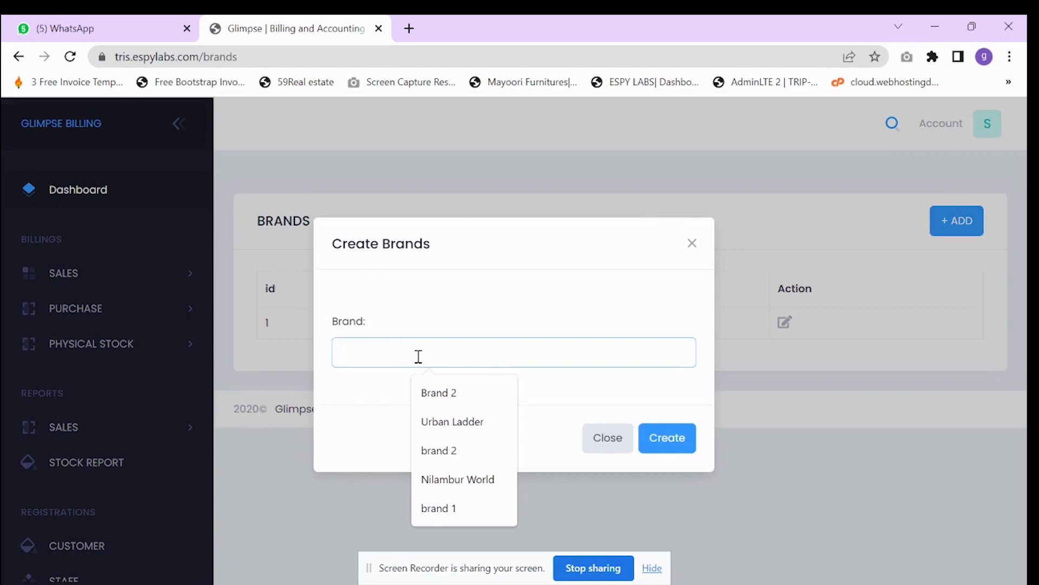
type("zera")
left_click(664, 444)
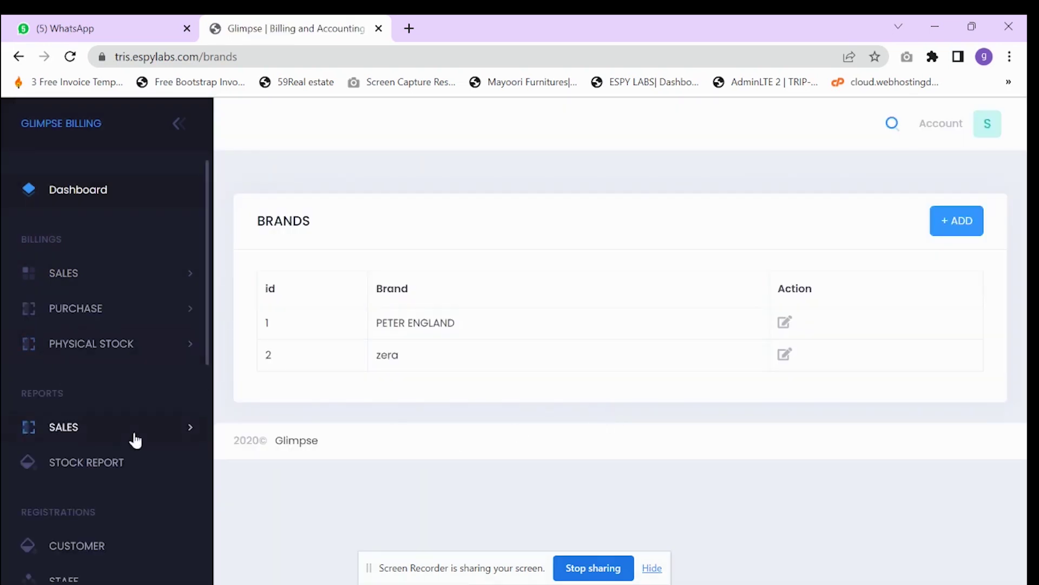
scroll(132, 437, "down", 4)
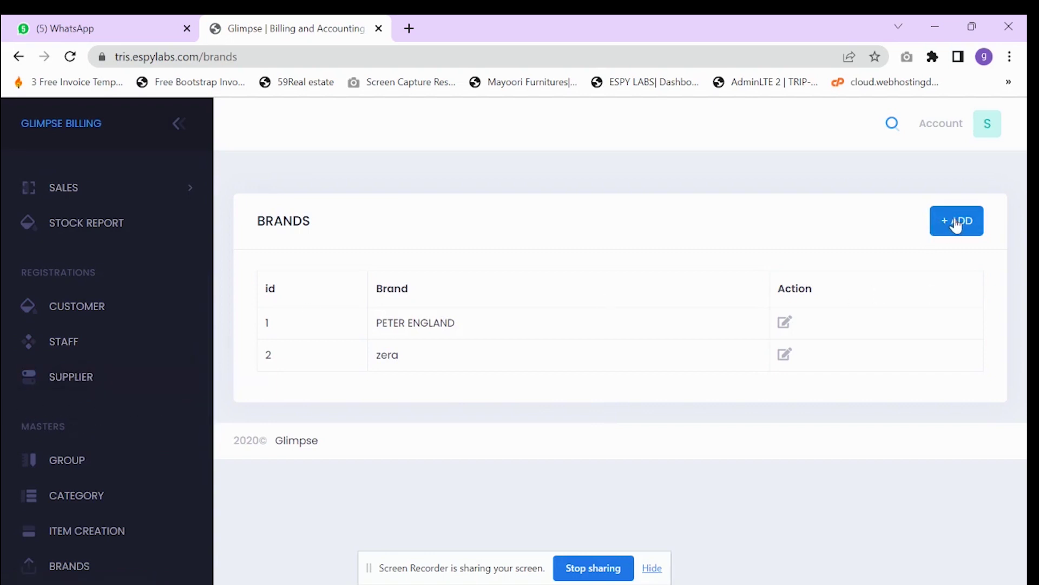
scroll(33, 464, "down", 2)
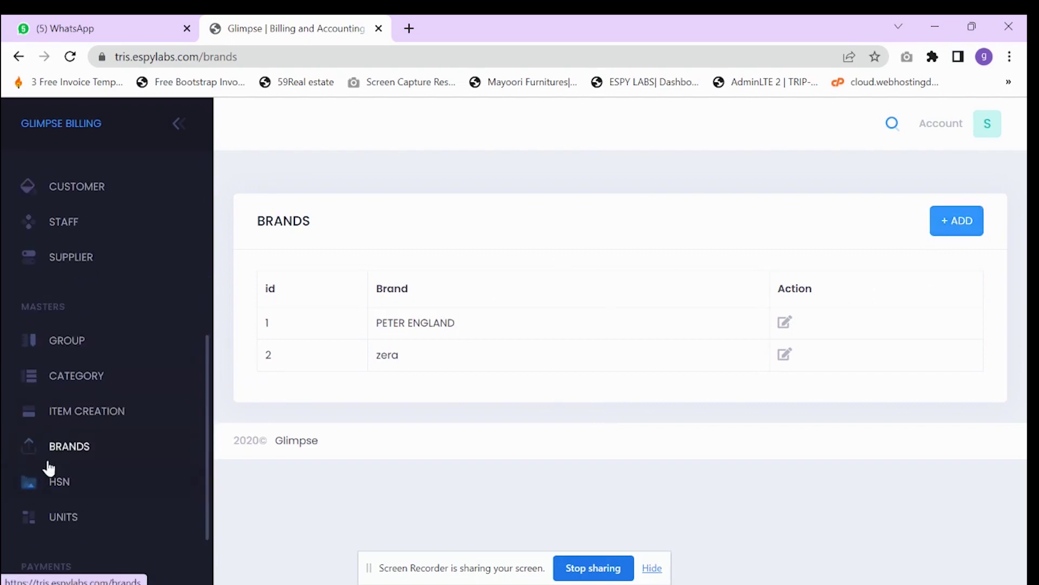
scroll(74, 411, "down", 1)
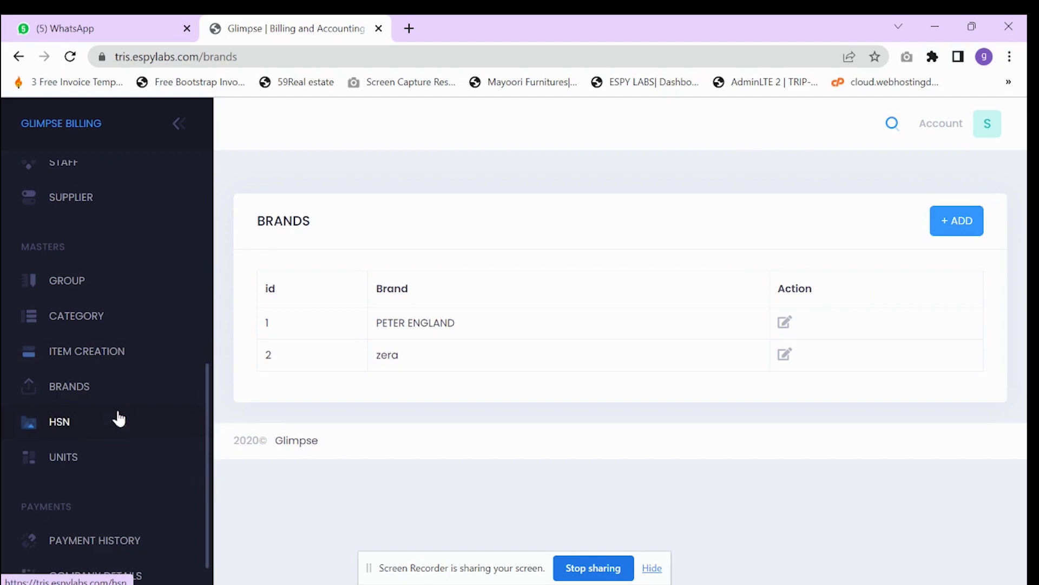
- Start a new HSN entry with code 3456 and tax rate 5
left_click(74, 422)
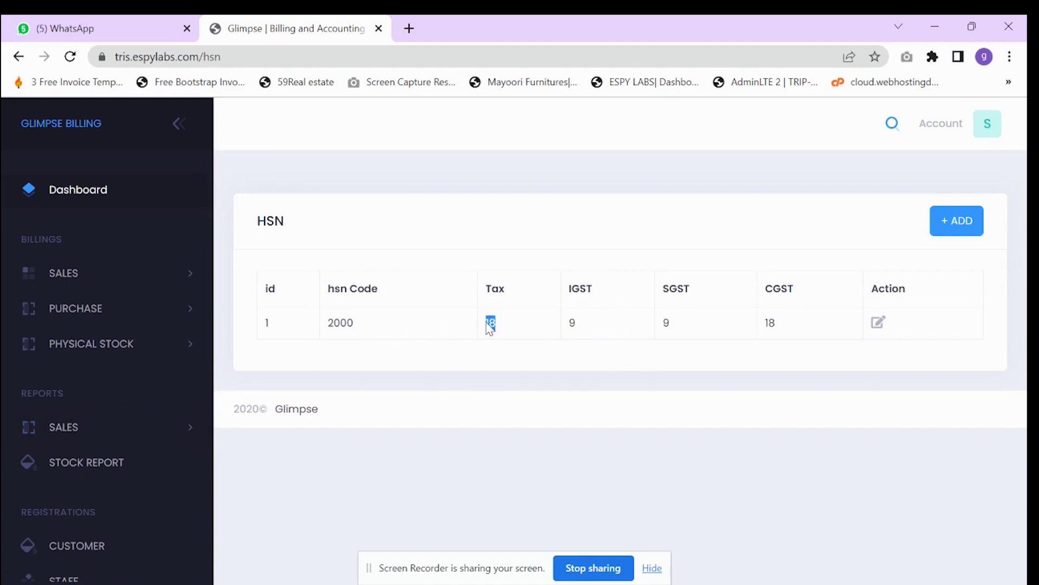
left_click(958, 221)
left_click(395, 236)
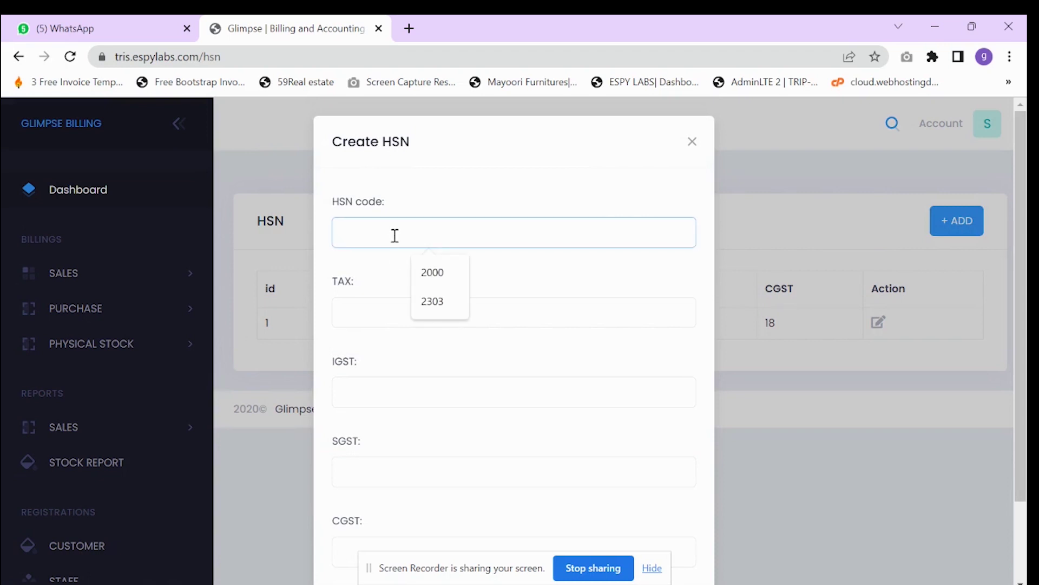
type("3456")
left_click(389, 319)
type("5")
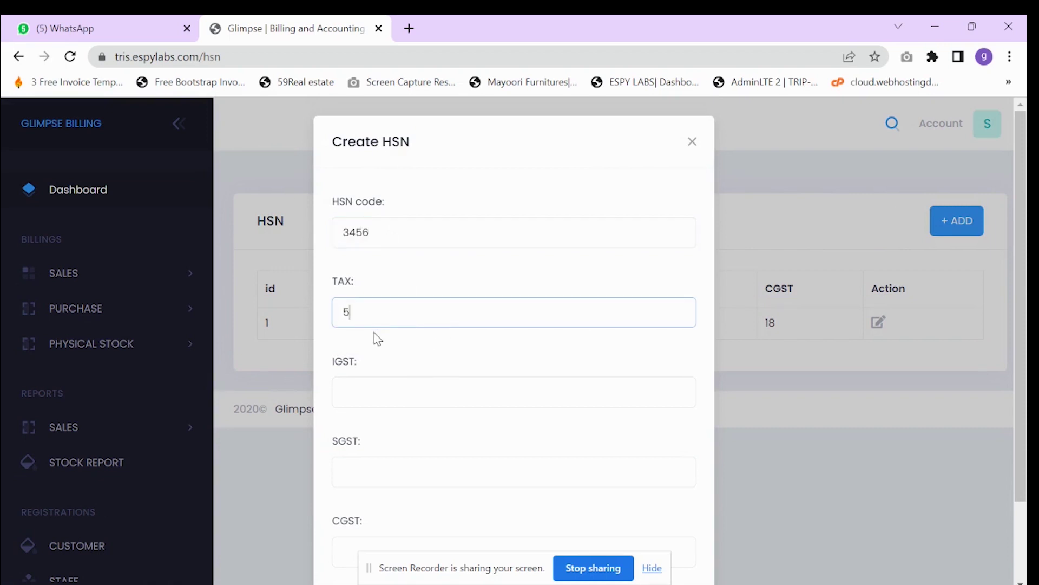
- Enter IGST 2.5, SGST 2.5 and CGST 5, and save HSN 3456
left_click(362, 394)
type("2.")
left_click(390, 474)
type("2.5")
scroll(393, 455, "down", 2)
left_click(382, 457)
type("5")
left_click(677, 541)
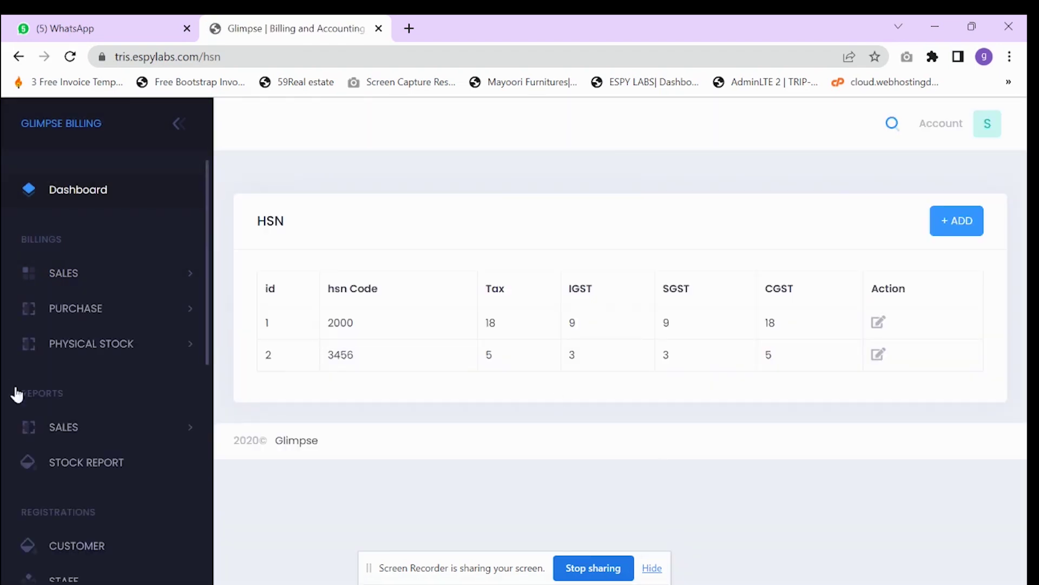
scroll(76, 406, "down", 5)
left_click(69, 526)
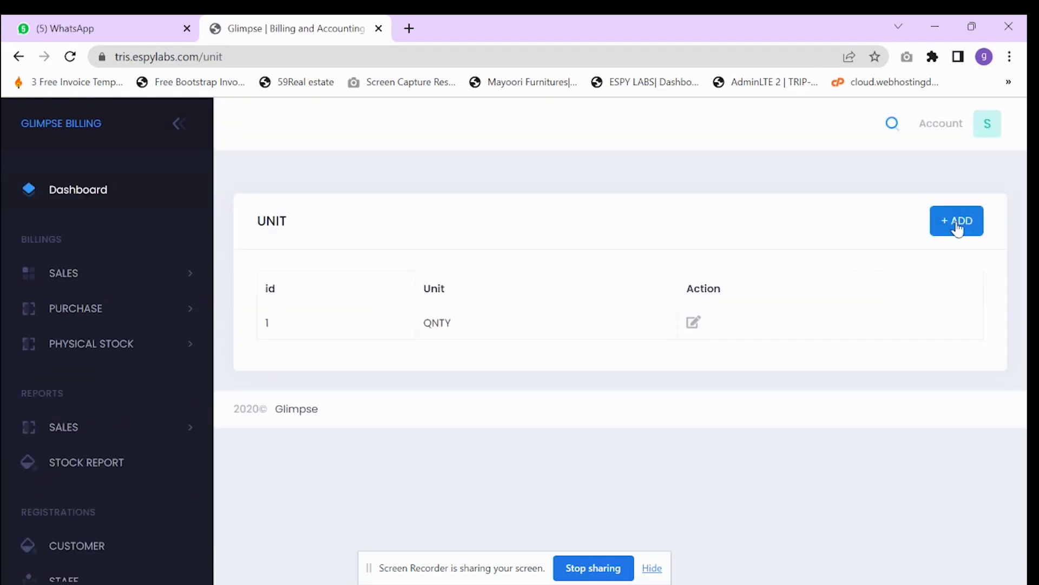
- Add a unit named MTER as the second entry below QNTY
left_click(956, 223)
left_click(417, 339)
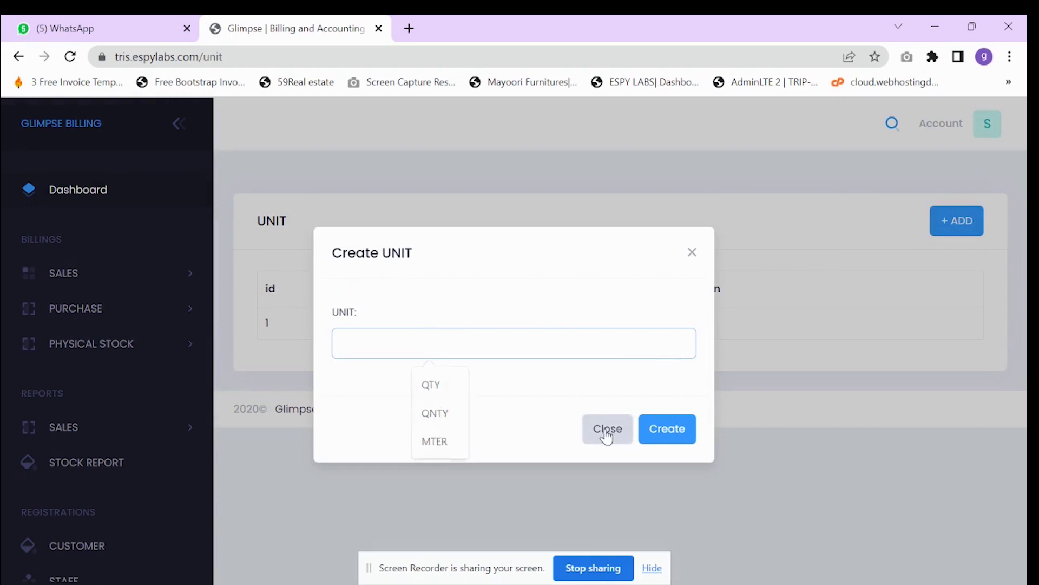
left_click(605, 428)
double_click(441, 324)
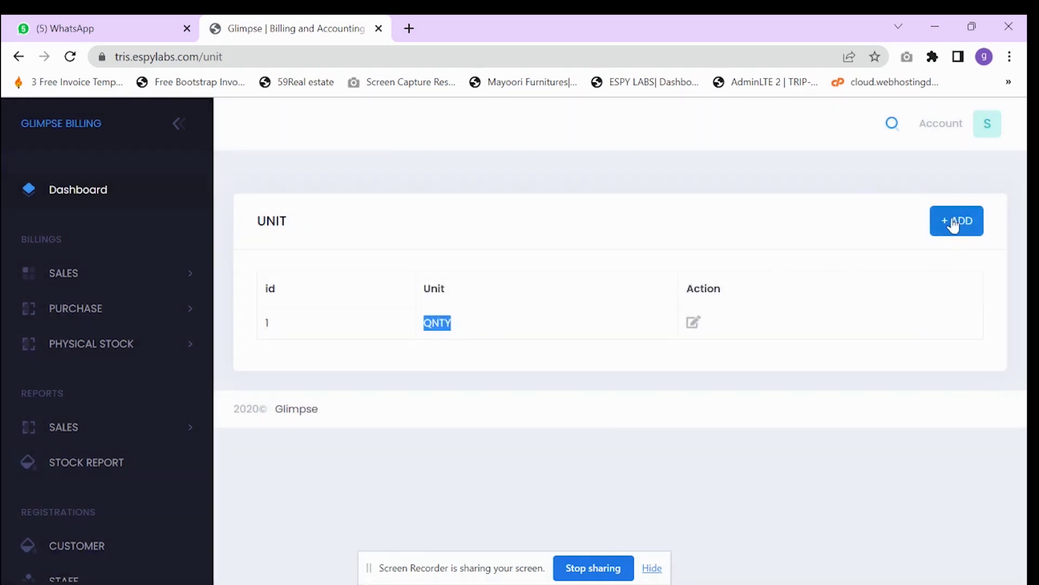
left_click(953, 225)
left_click(376, 344)
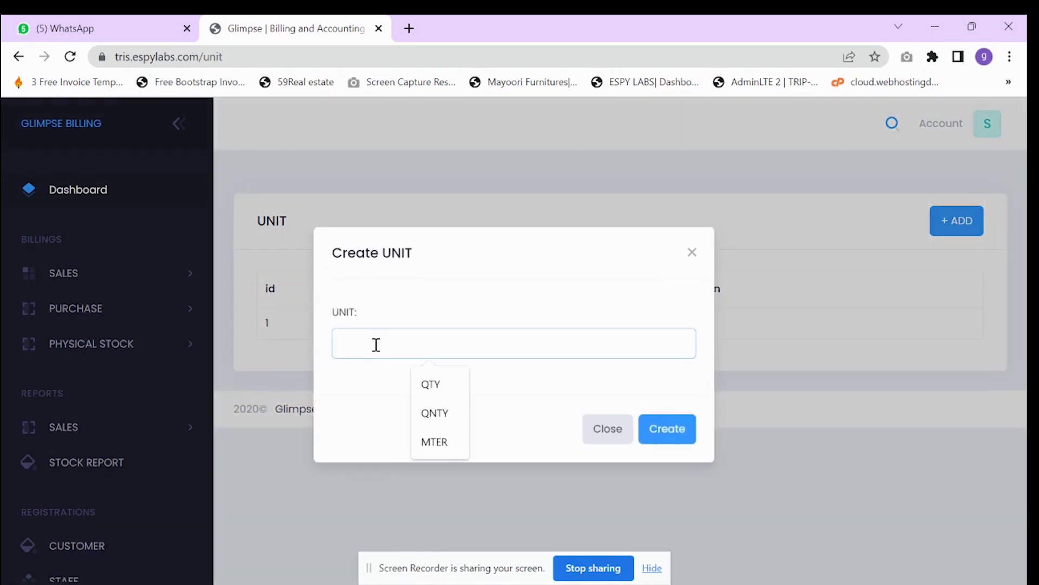
type("m")
key("BackSpace")
type("MTER")
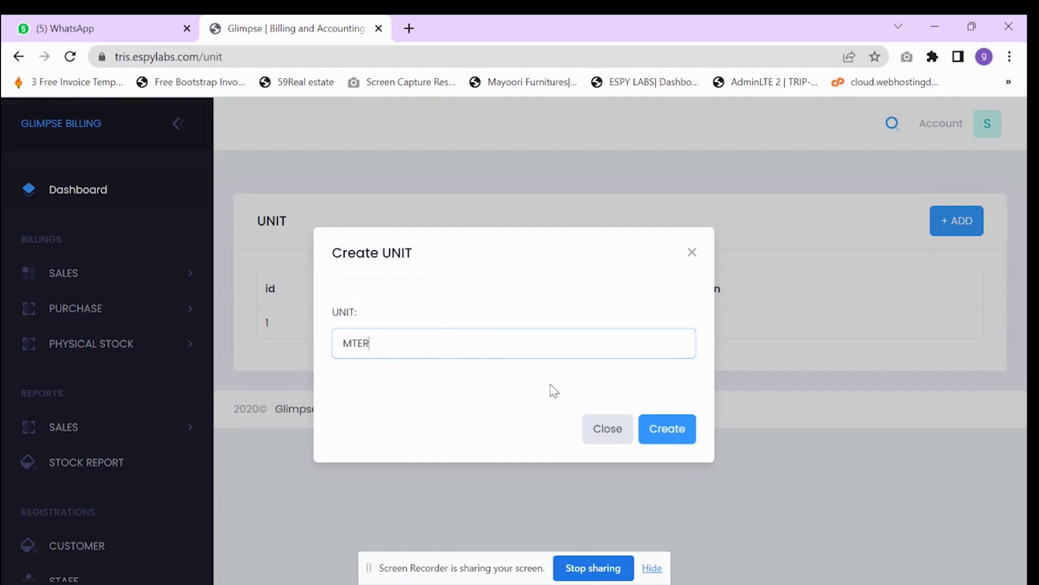
left_click(679, 439)
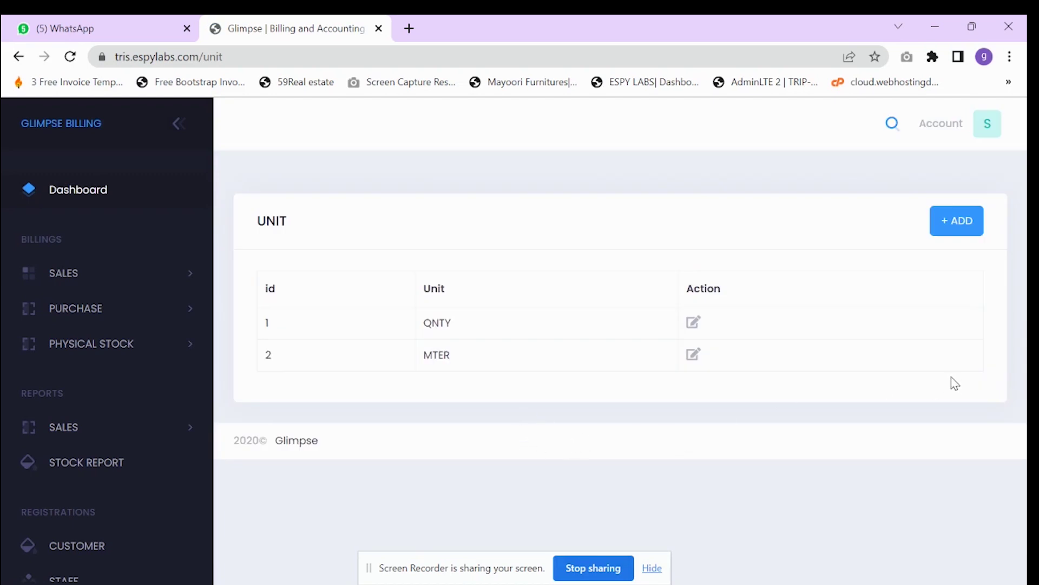
scroll(119, 432, "down", 3)
scroll(47, 435, "down", 4)
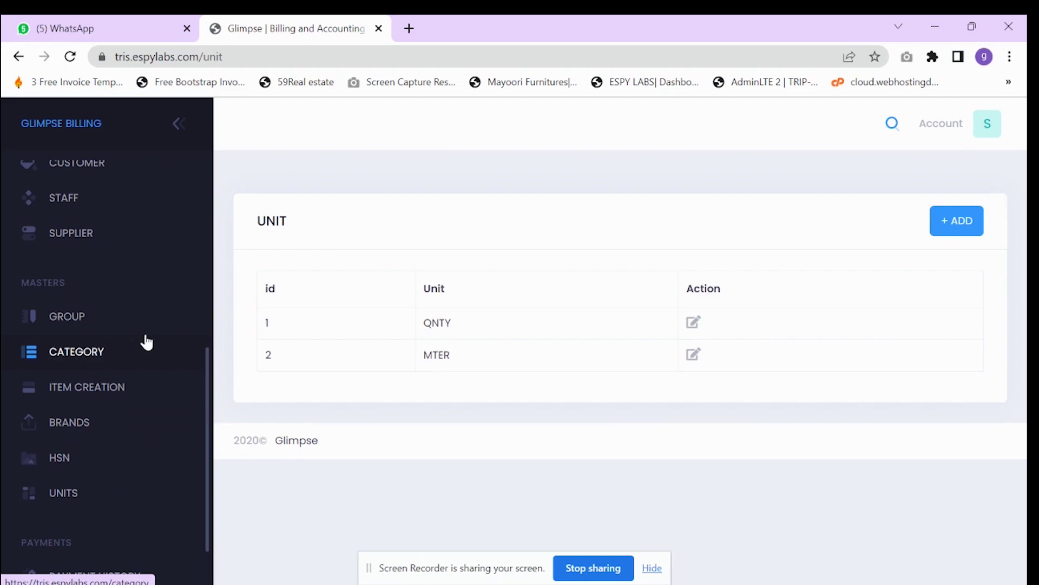
left_click(116, 387)
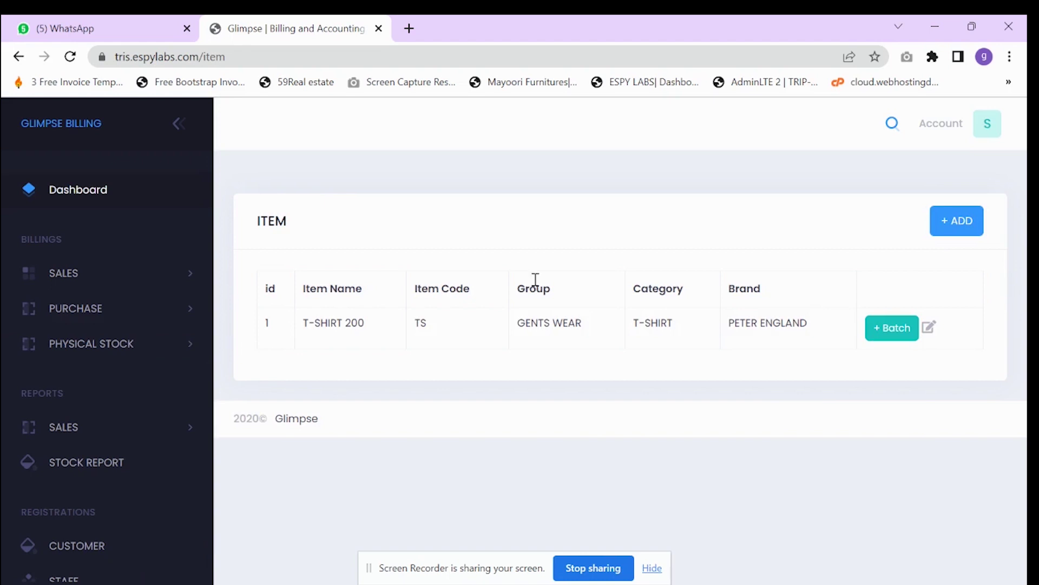
- Begin a new item with code SH, name SHIRT and unit QNTY
left_click(953, 222)
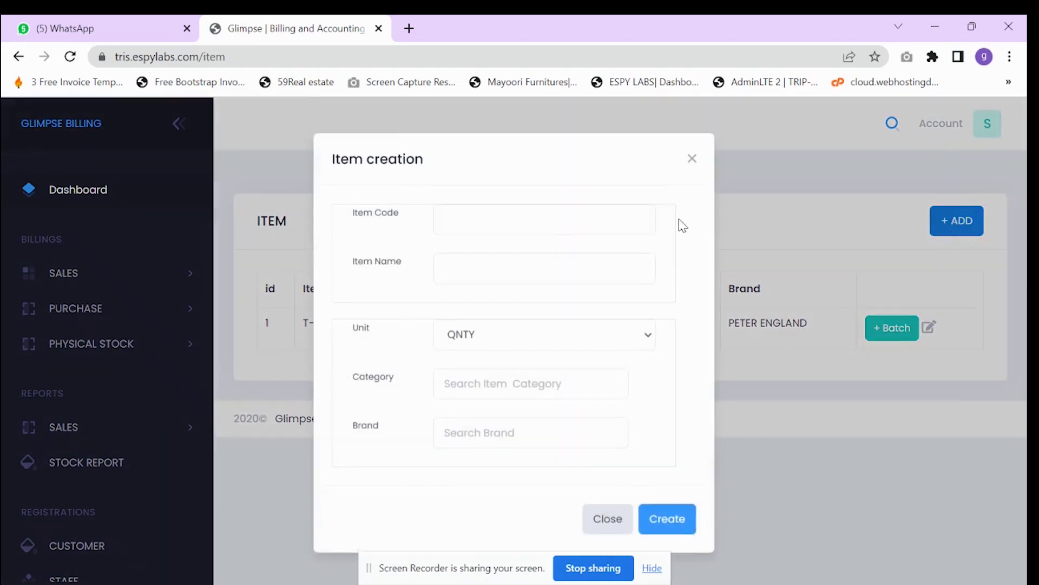
left_click(465, 225)
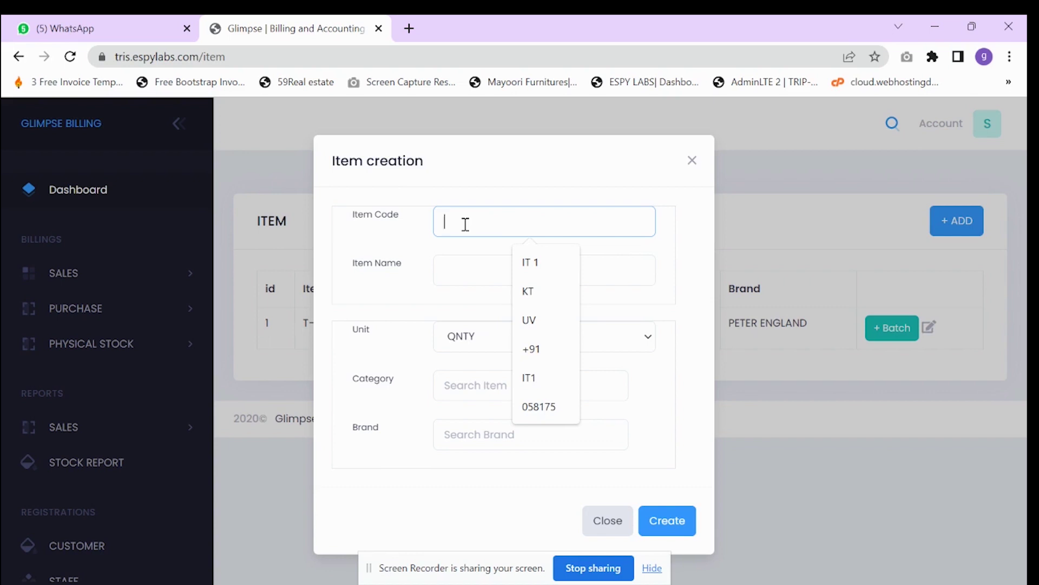
type("SH")
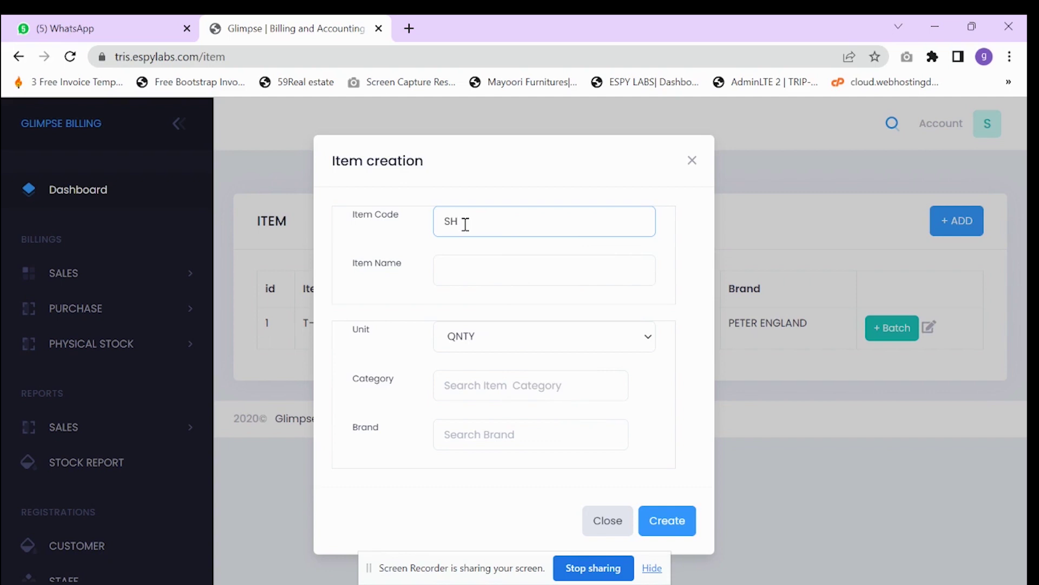
left_click(468, 264)
type("SHIRT")
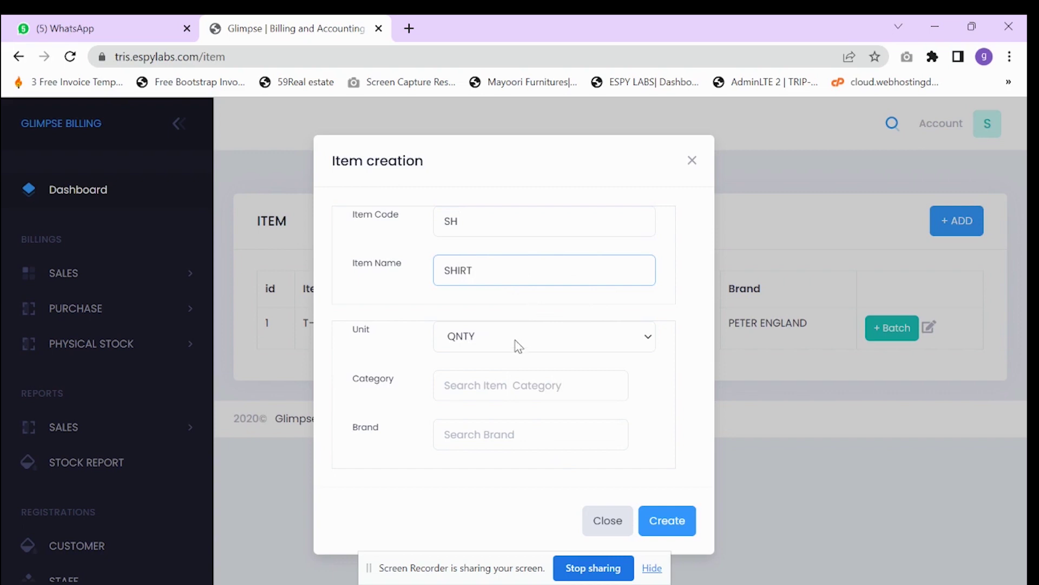
left_click(526, 336)
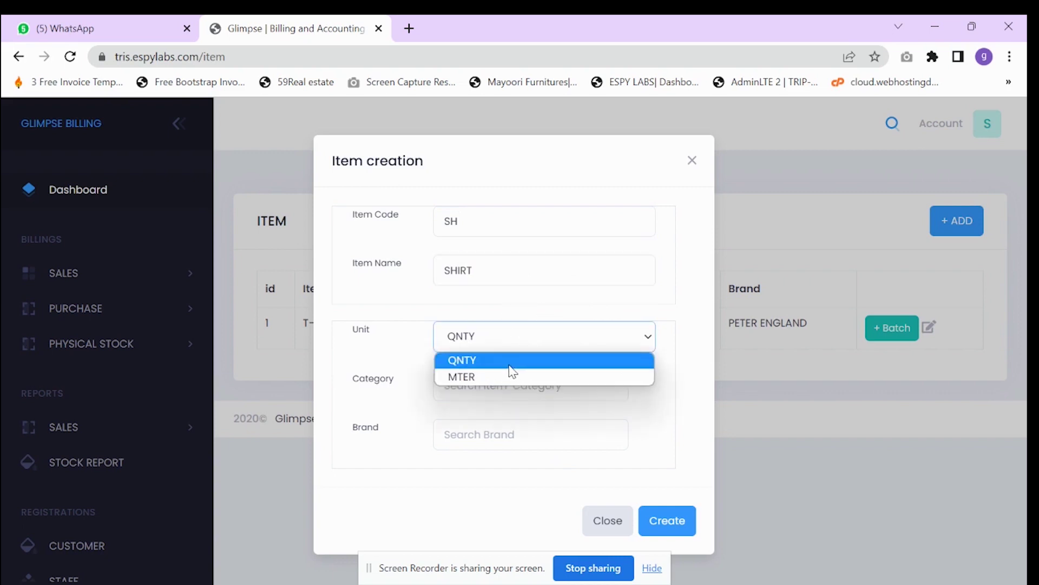
left_click(515, 368)
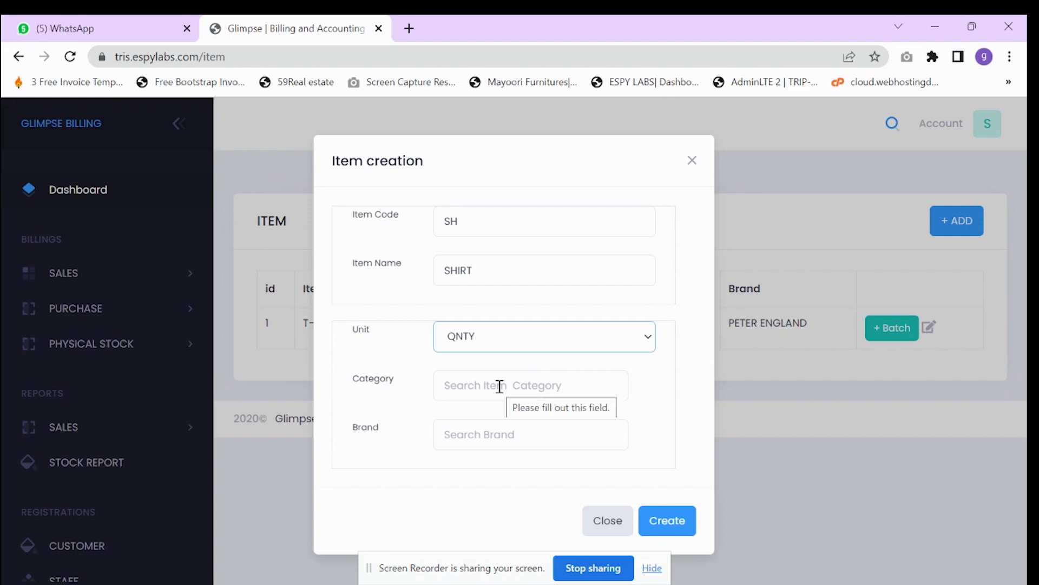
left_click(502, 350)
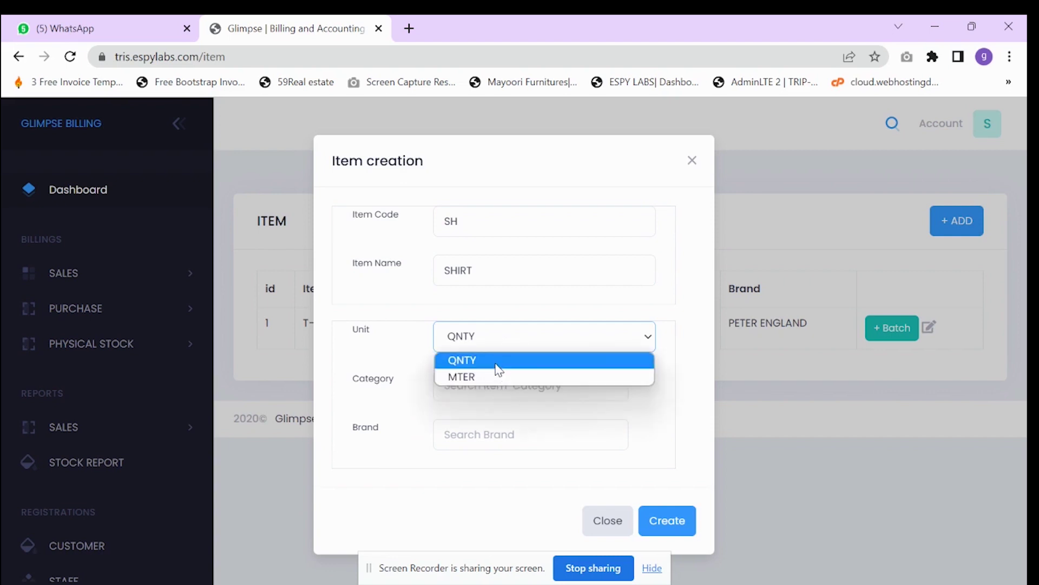
left_click(498, 361)
- Search the item's category field with 'CLO' and 'CL', then clear it
left_click(503, 386)
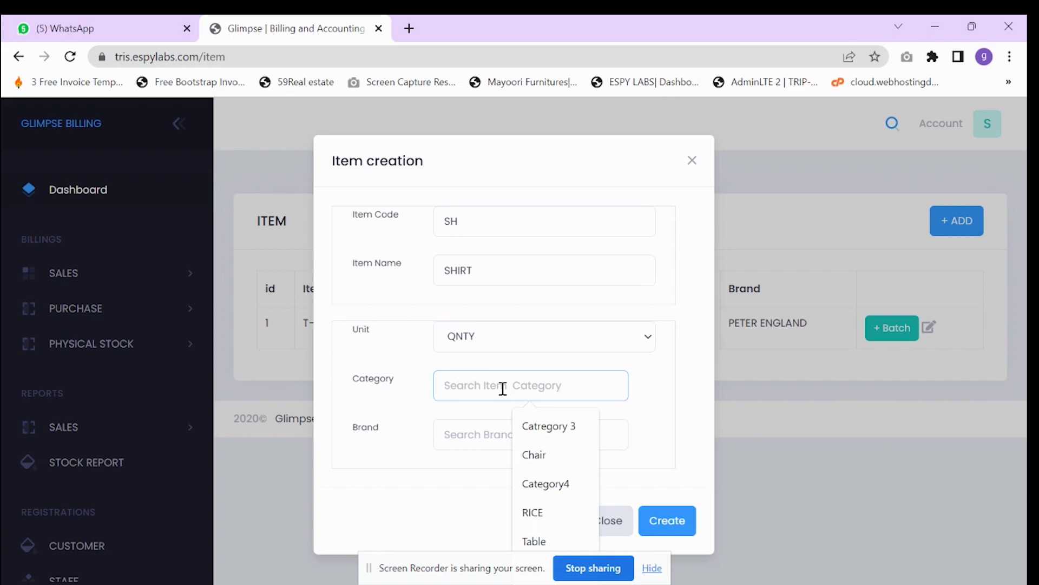
type("C")
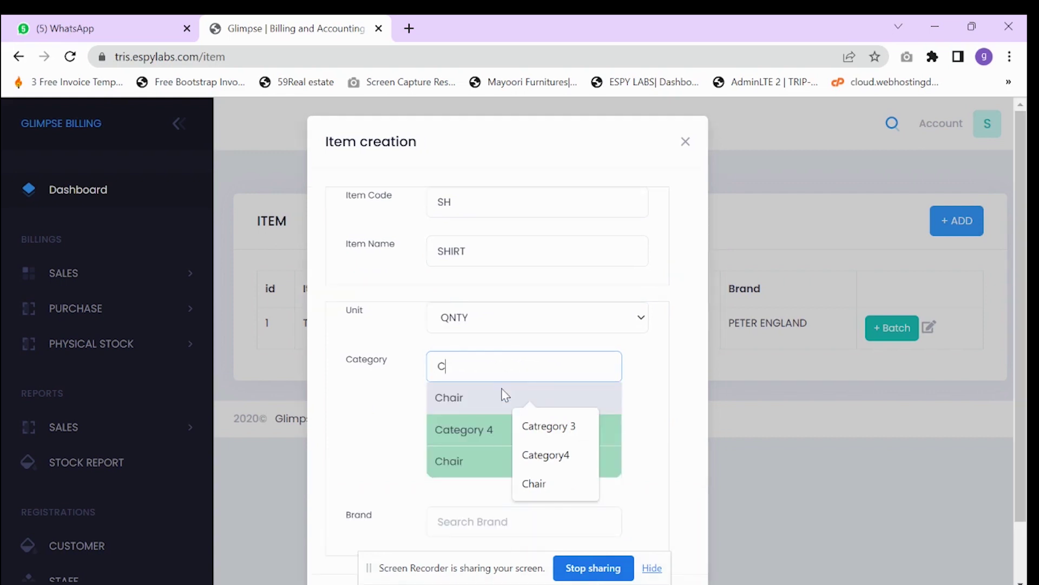
type("LO")
key("BackSpace")
key("BackSpace")
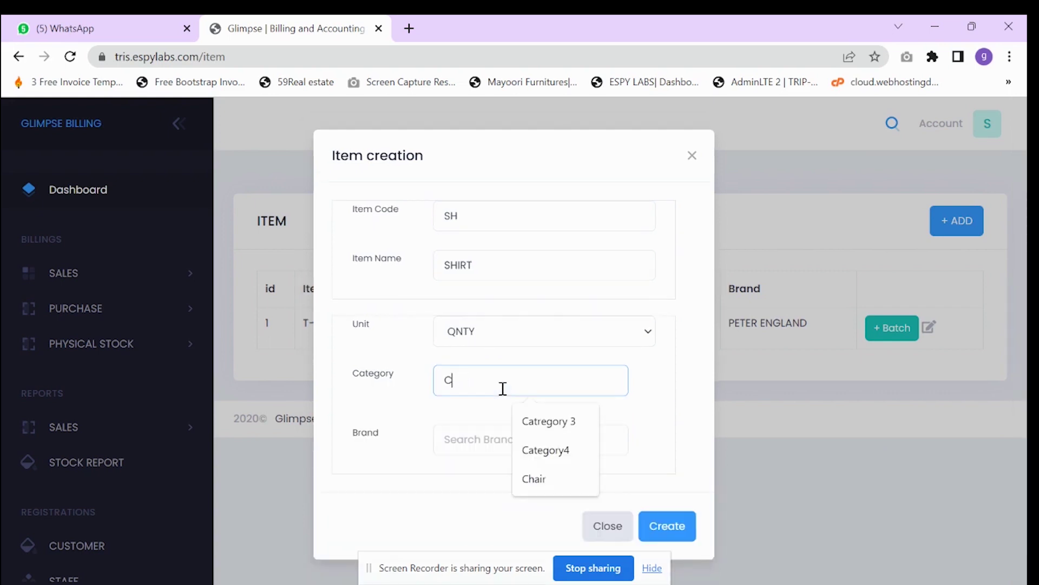
key("BackSpace")
key("Return")
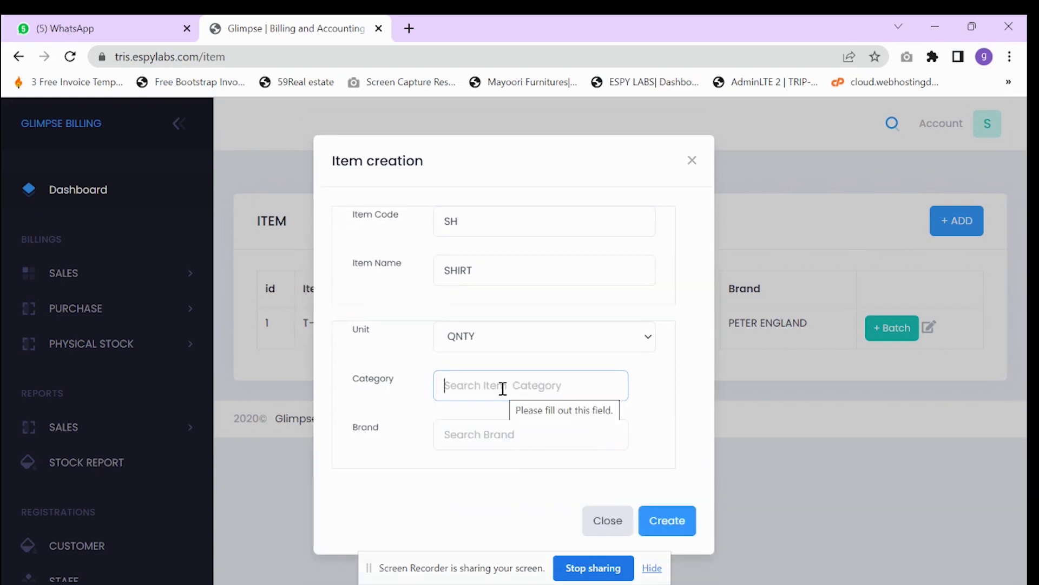
type("CL")
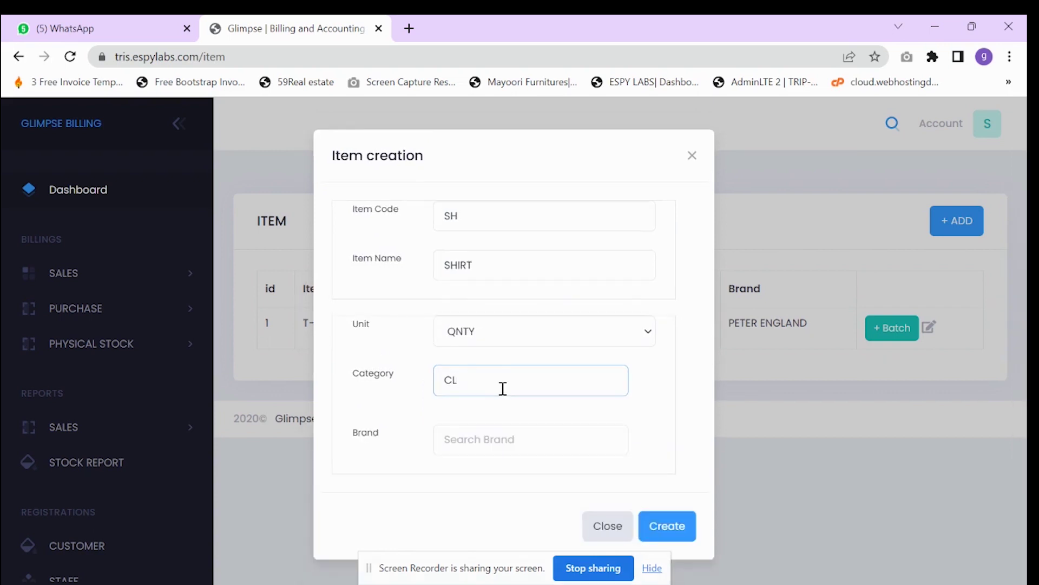
key("BackSpace")
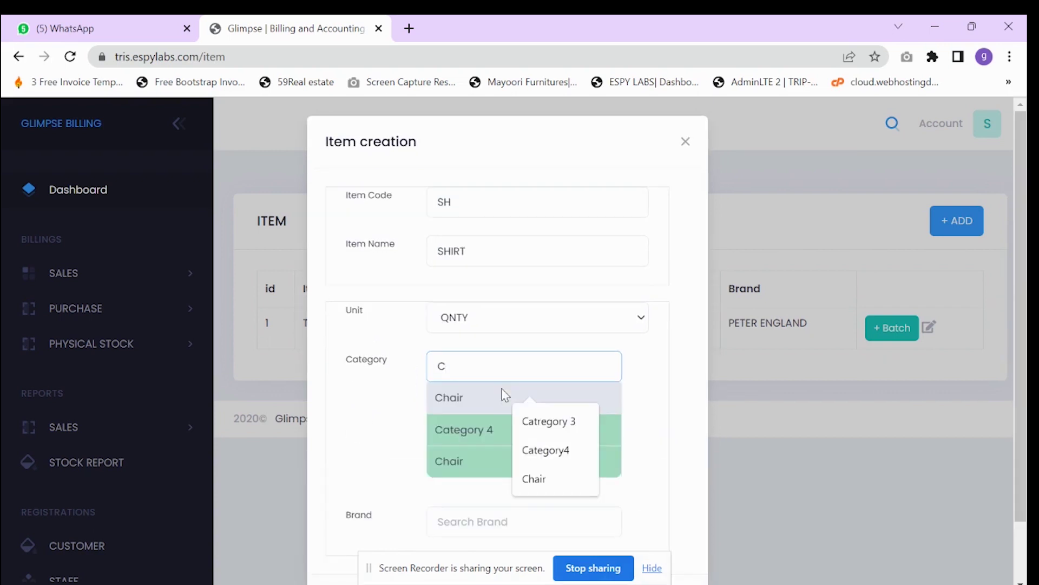
key("BackSpace")
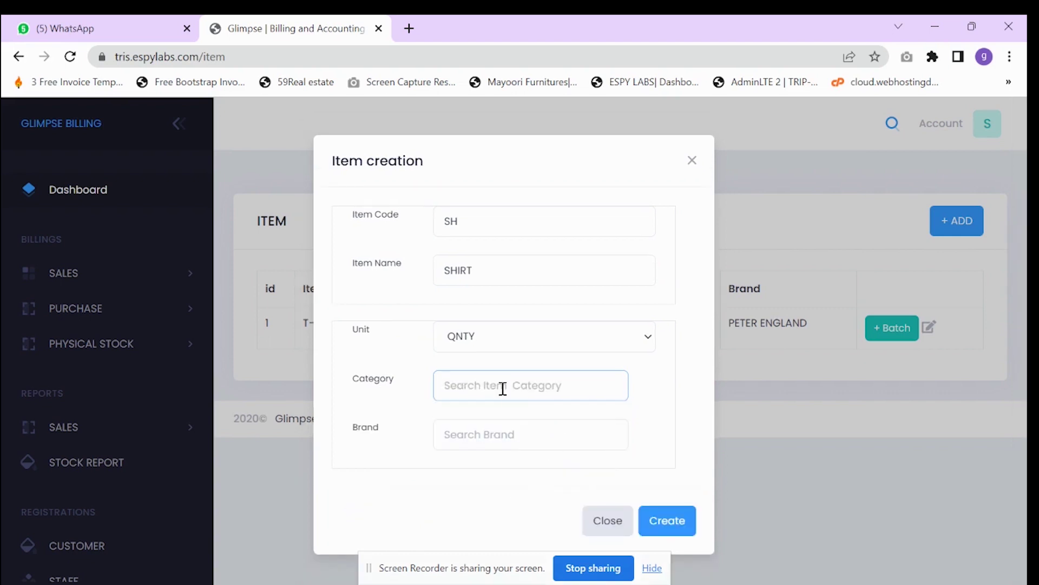
key("Return")
left_click(479, 383)
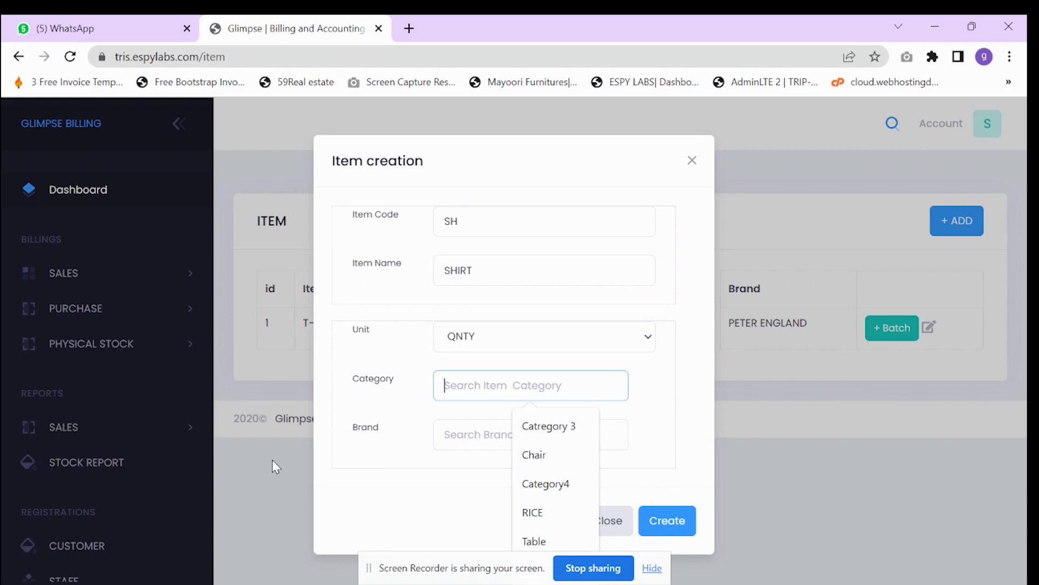
left_click(496, 281)
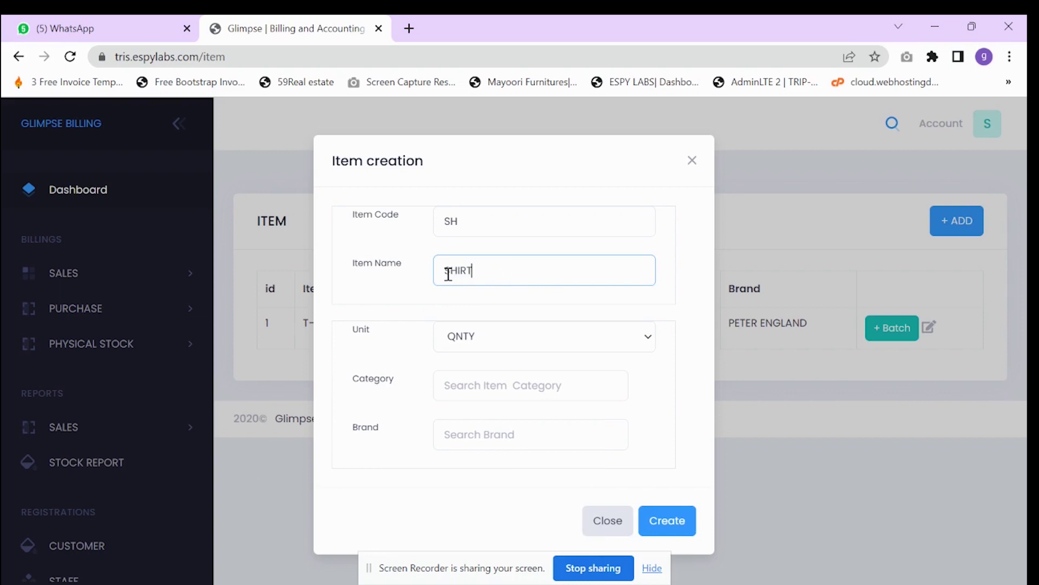
- Pick Category 4 as the category, then discard the item form unsaved
left_click(476, 375)
type("C")
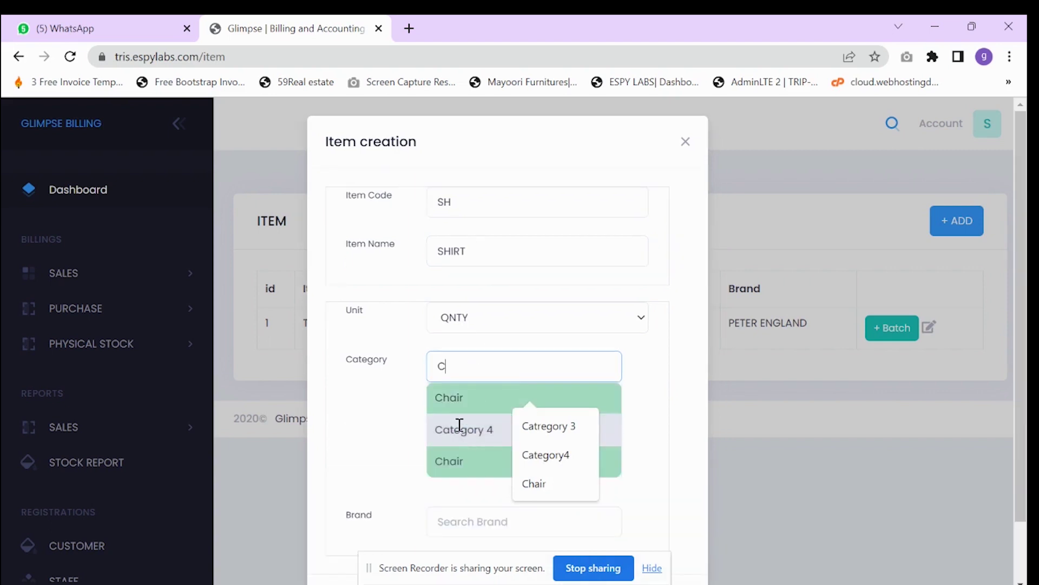
left_click(460, 428)
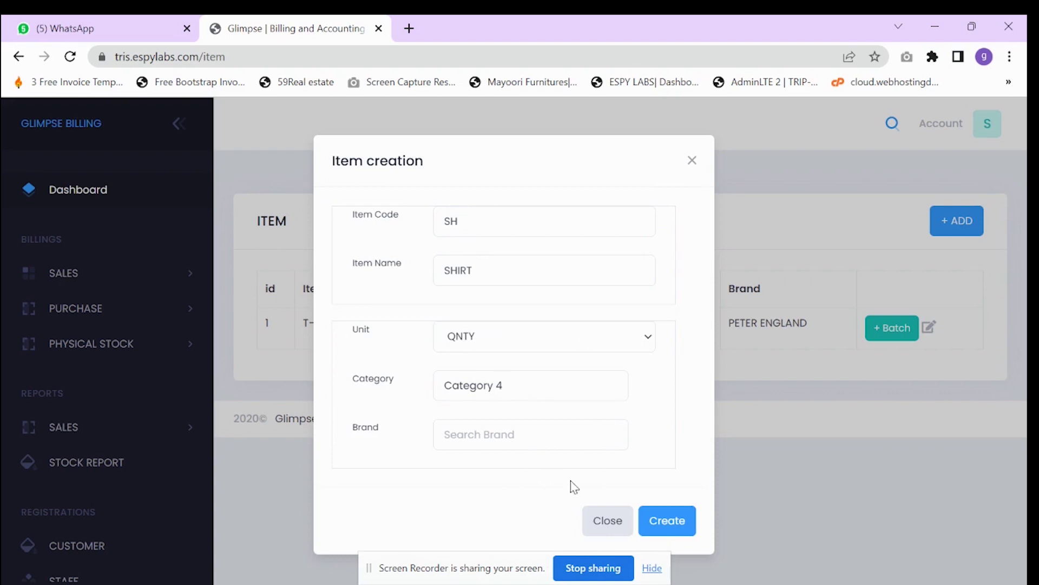
left_click(607, 520)
scroll(96, 478, "down", 3)
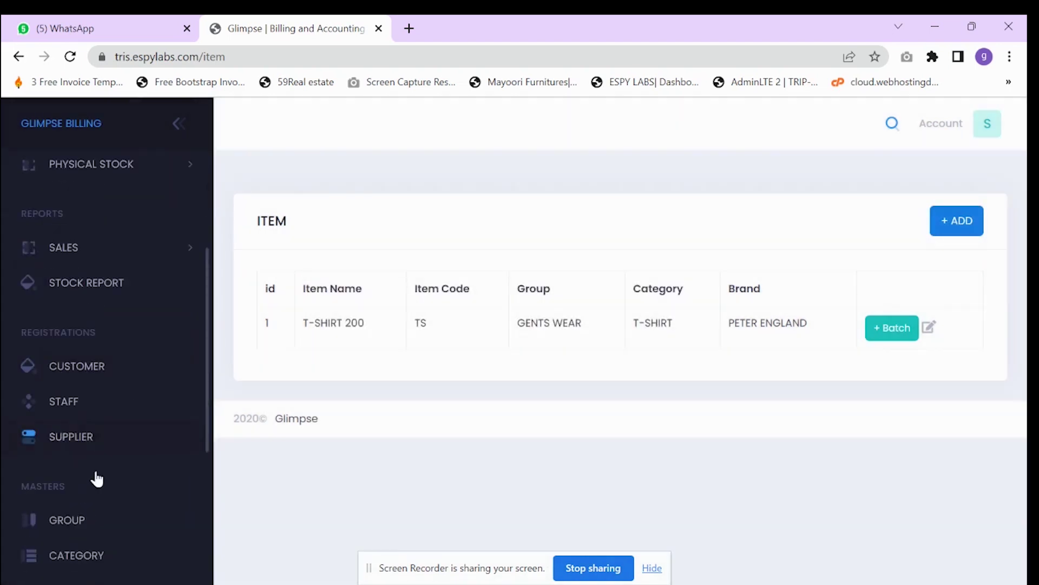
- Open the Groups and Category pages in new tabs to review GENTS WEAR and T-SHIRT
scroll(97, 478, "down", 1)
right_click(81, 462)
left_click(209, 311)
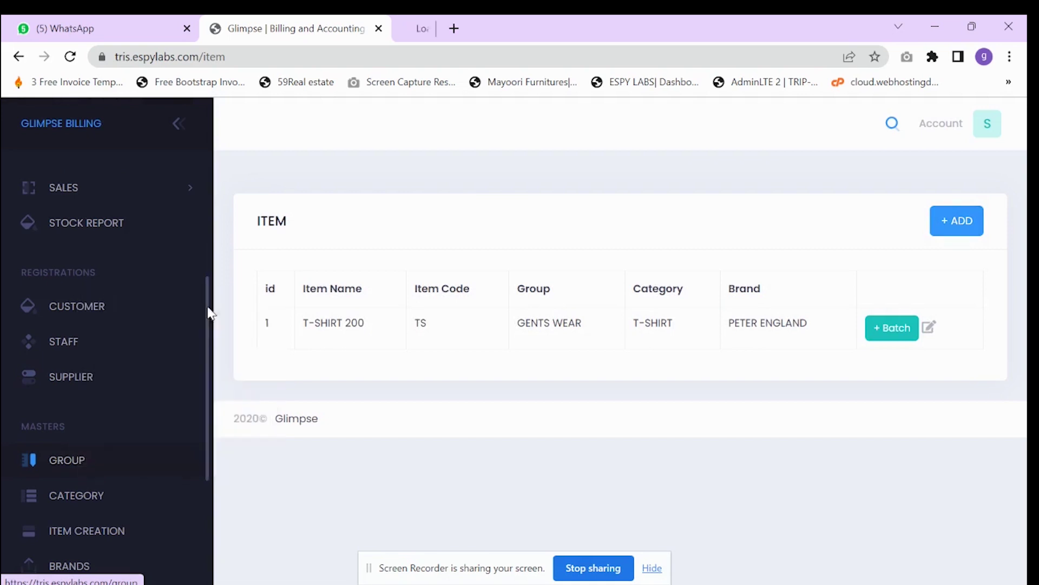
left_click(423, 28)
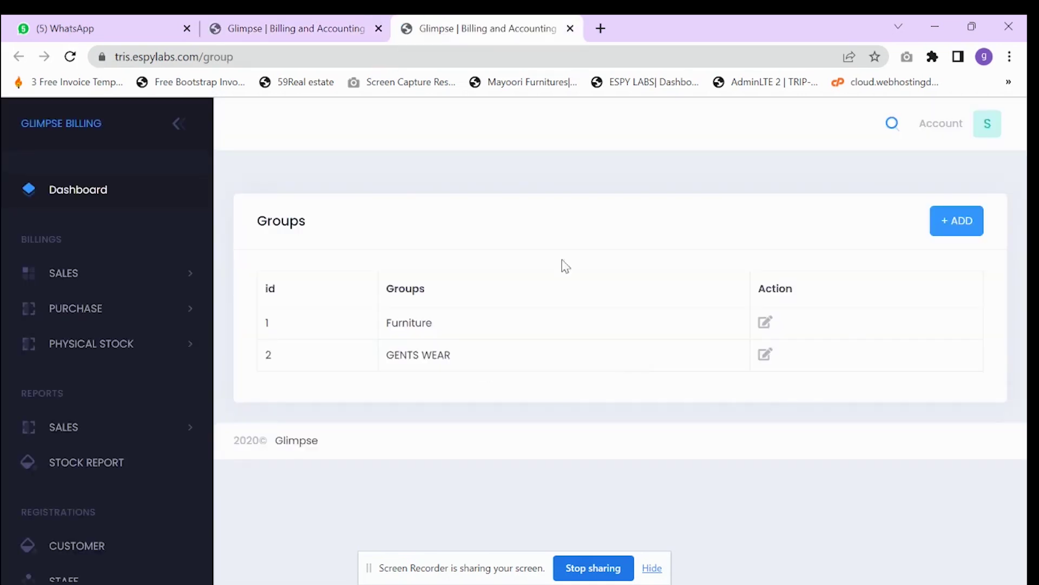
left_click_drag(386, 352, 452, 353)
scroll(51, 429, "down", 5)
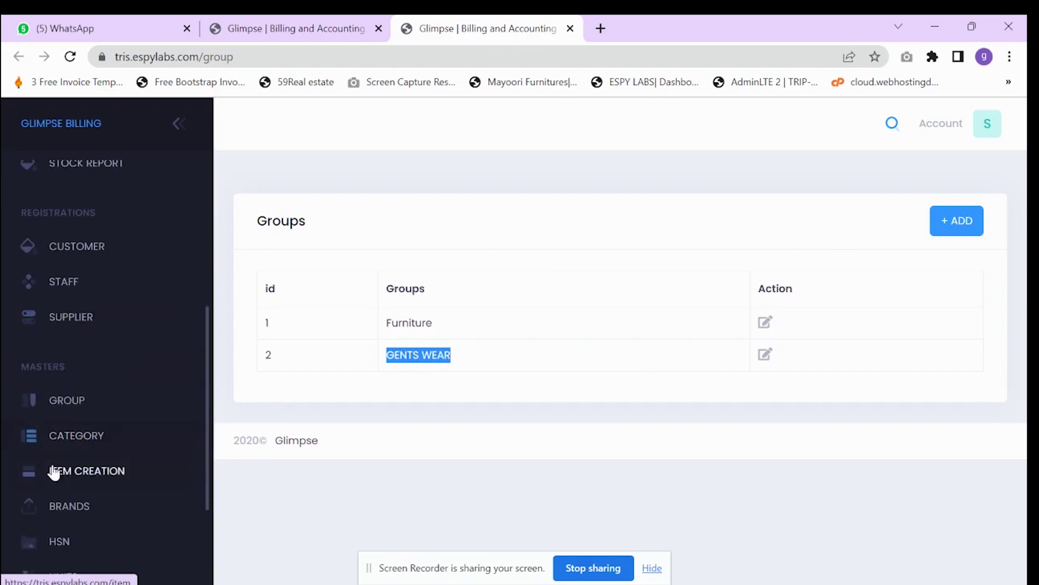
scroll(53, 472, "down", 1)
right_click(63, 382)
left_click(81, 392)
left_click(639, 29)
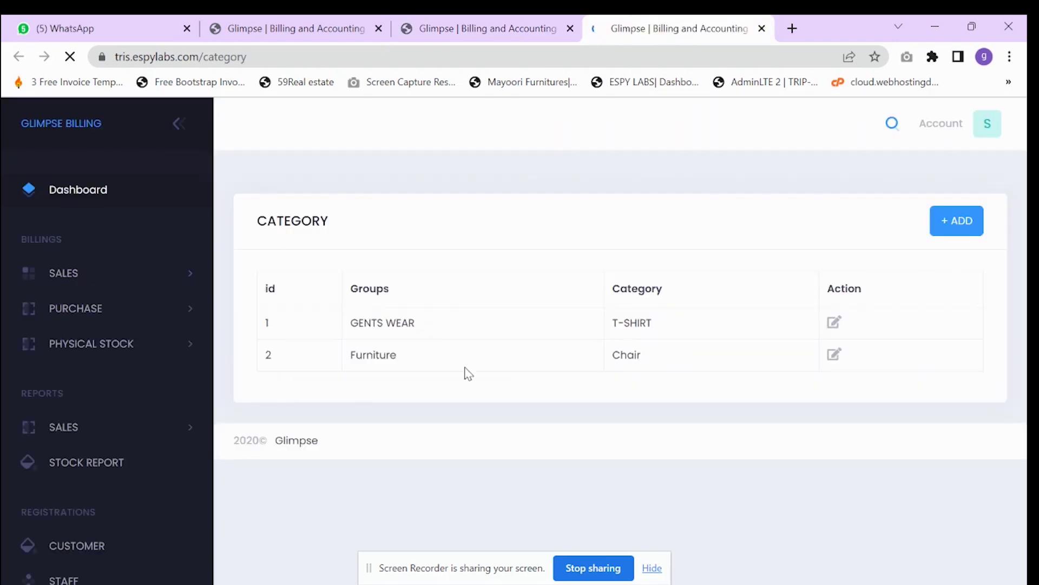
left_click_drag(351, 323, 419, 320)
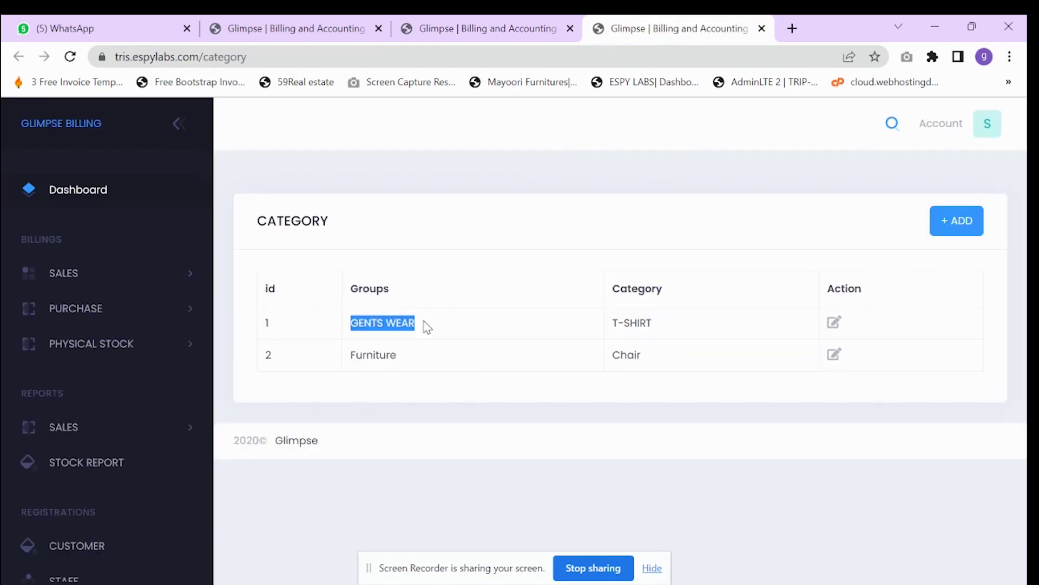
left_click_drag(655, 325, 605, 334)
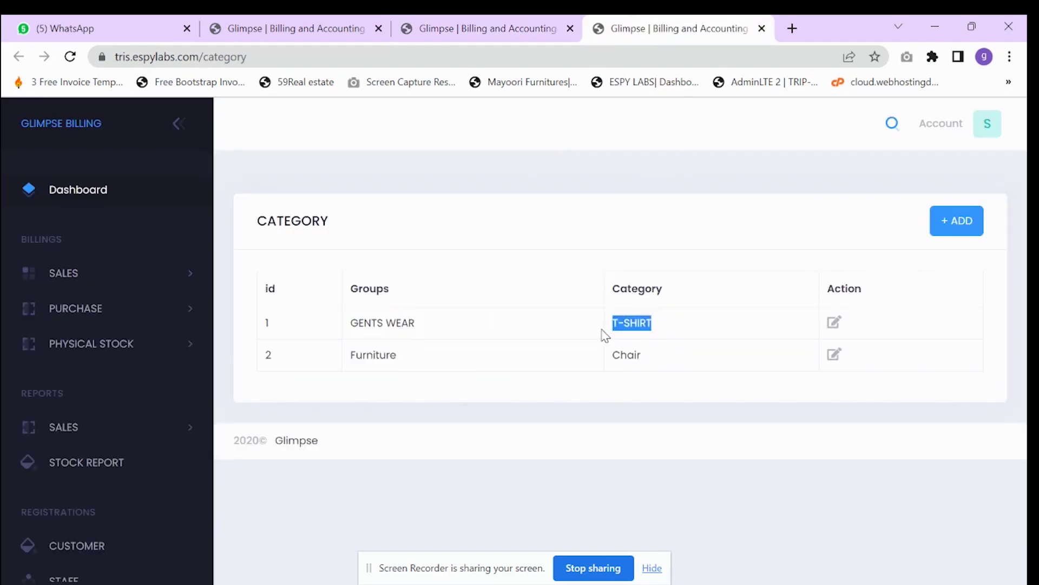
- Create a SHIRT category under GENTS WEAR and return to the item list
left_click(957, 216)
left_click(374, 314)
left_click(381, 344)
left_click(369, 383)
type("SHIRT")
left_click(665, 470)
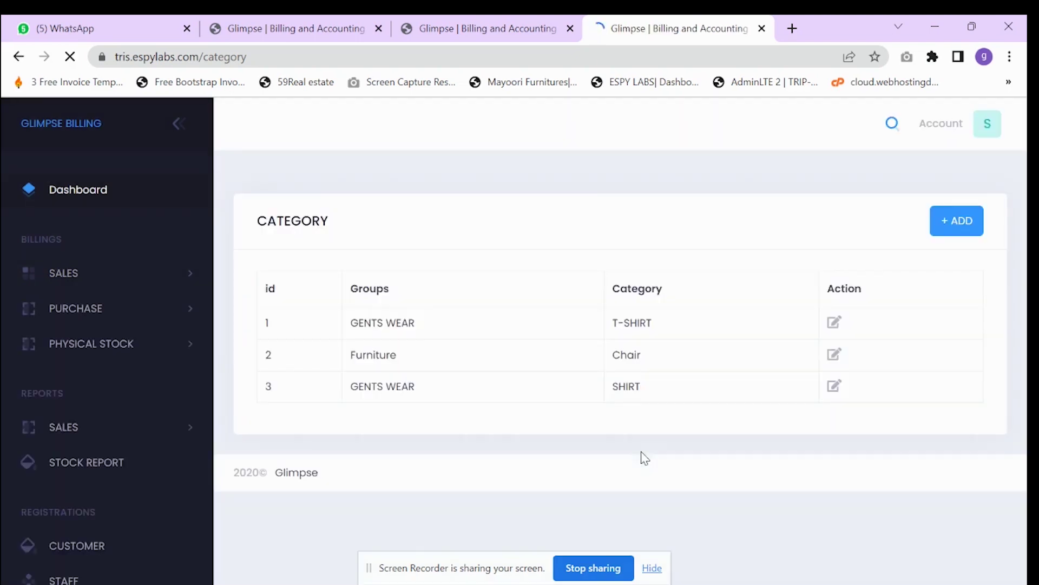
scroll(81, 487, "down", 4)
key("ctrl+shift+Tab")
key("ctrl+shift+Tab")
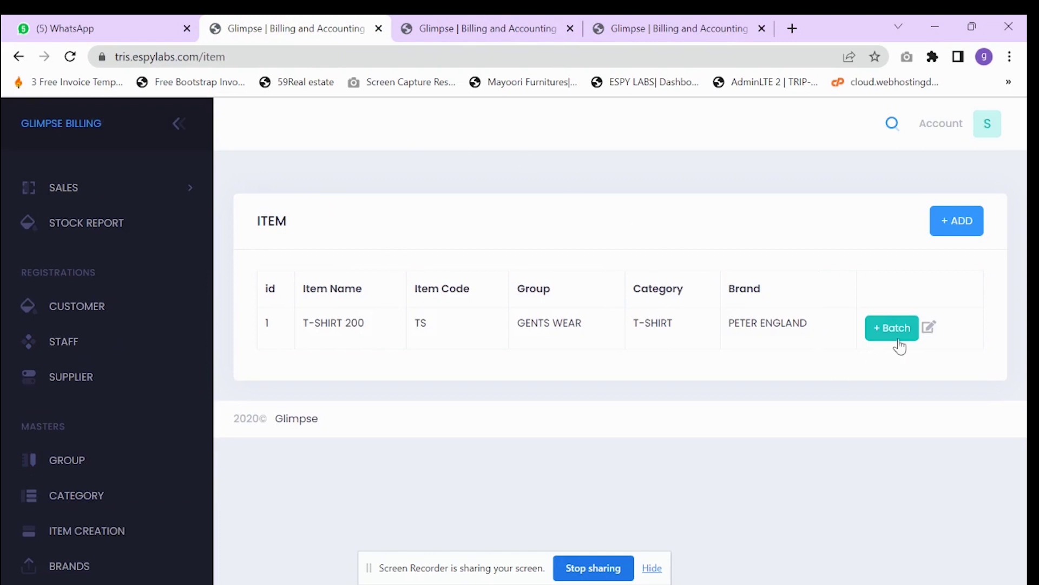
- Reopen the new item form and replace Category 4 with SHIRT
left_click(951, 224)
left_click(471, 385)
left_click_drag(510, 385, 408, 388)
key("BackSpace")
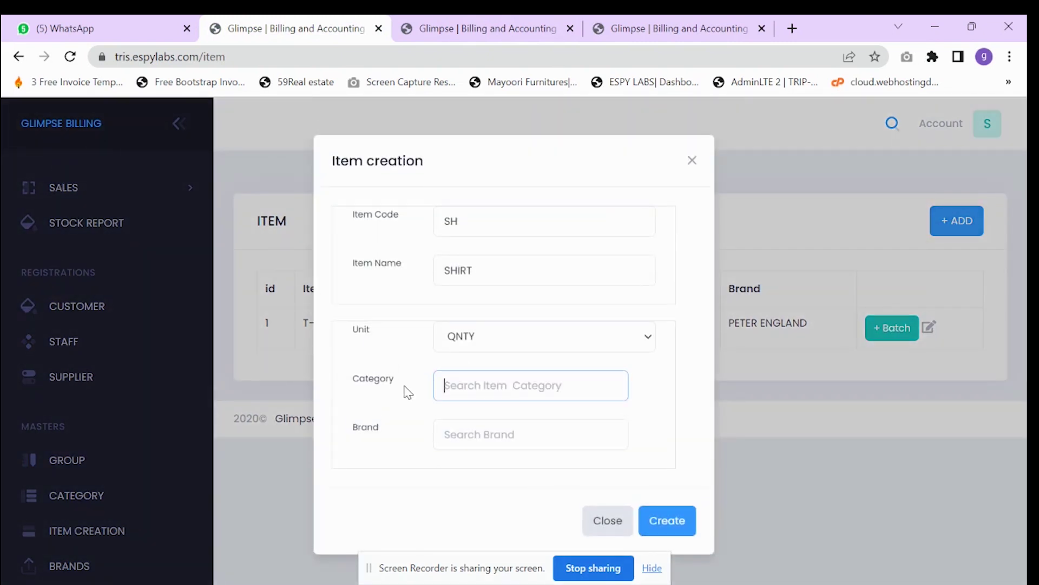
type("SH")
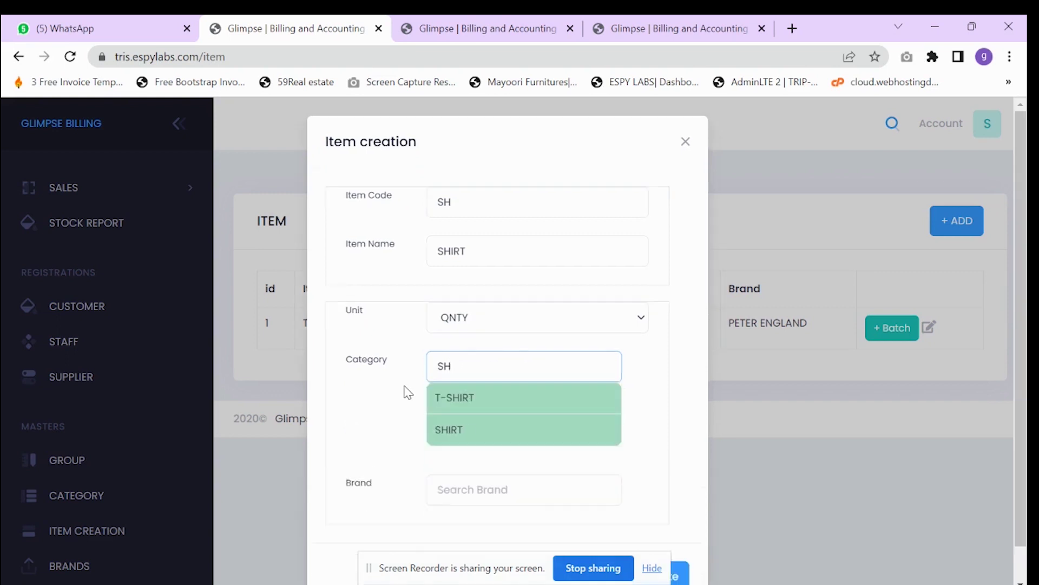
left_click(470, 425)
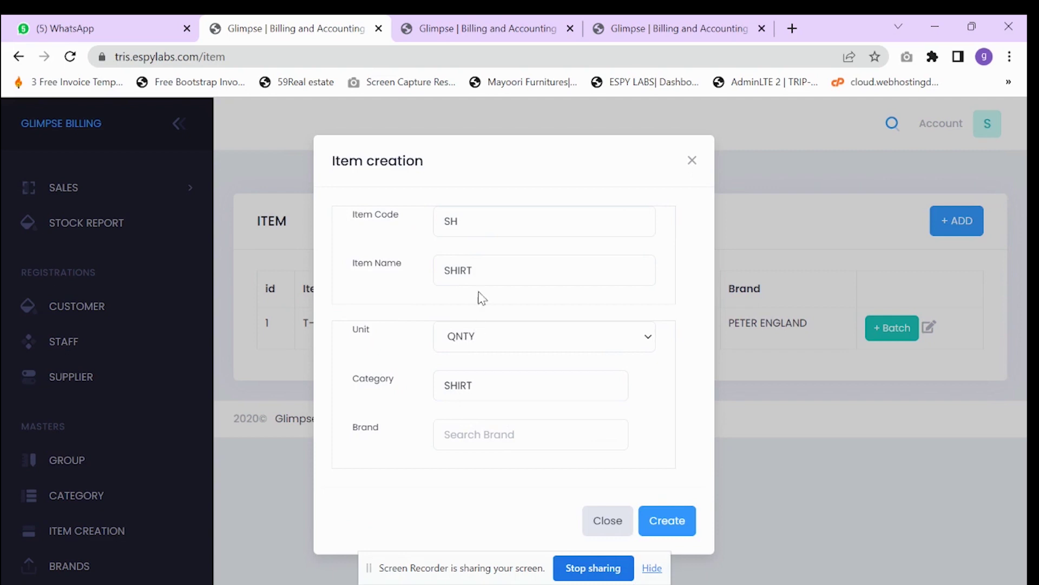
- Rename the item to VSHIRT, set brand zera, and save it
left_click(483, 271)
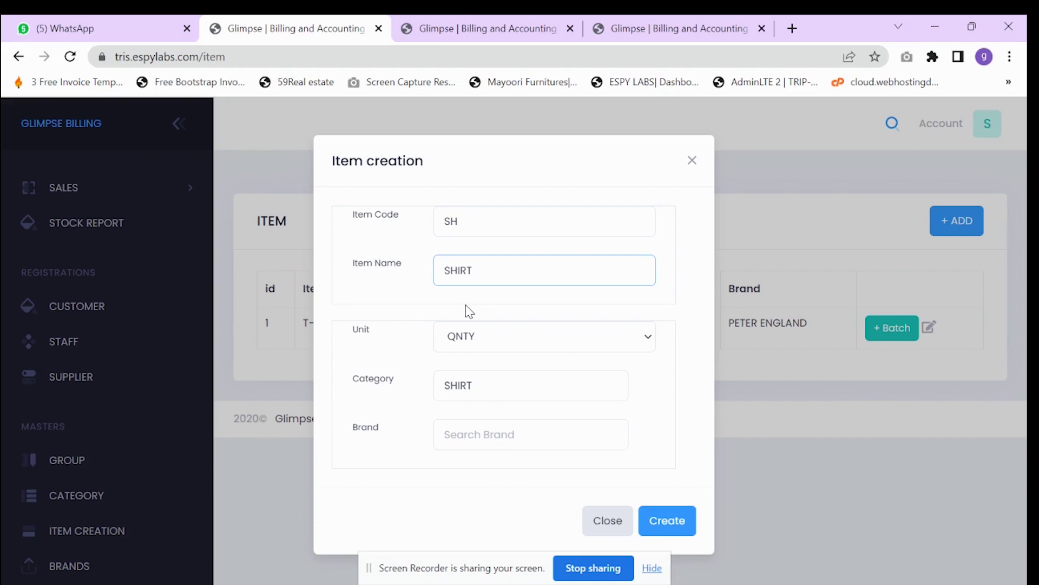
type("V")
left_click(464, 433)
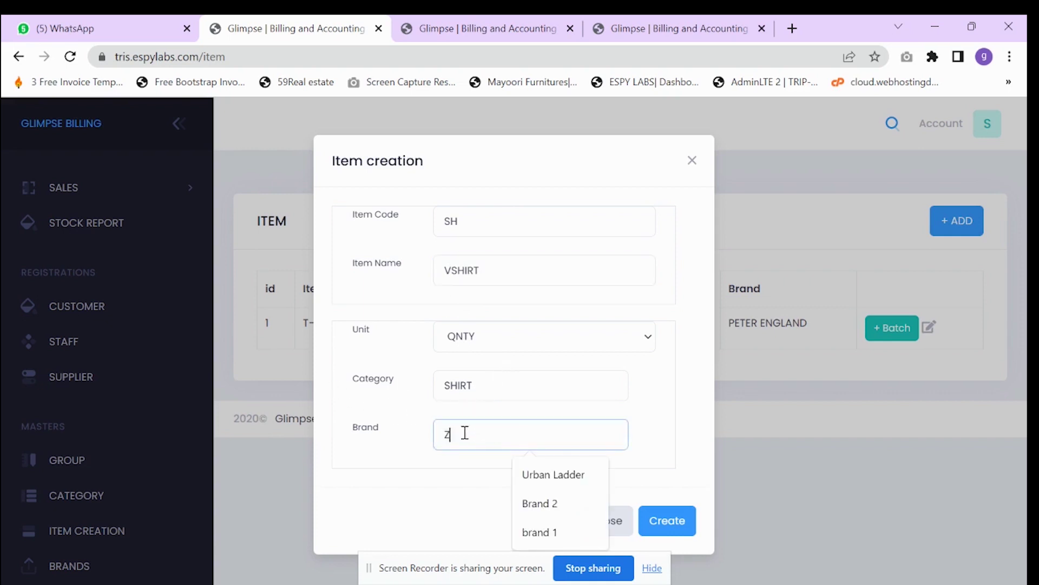
type("zer")
left_click(508, 456)
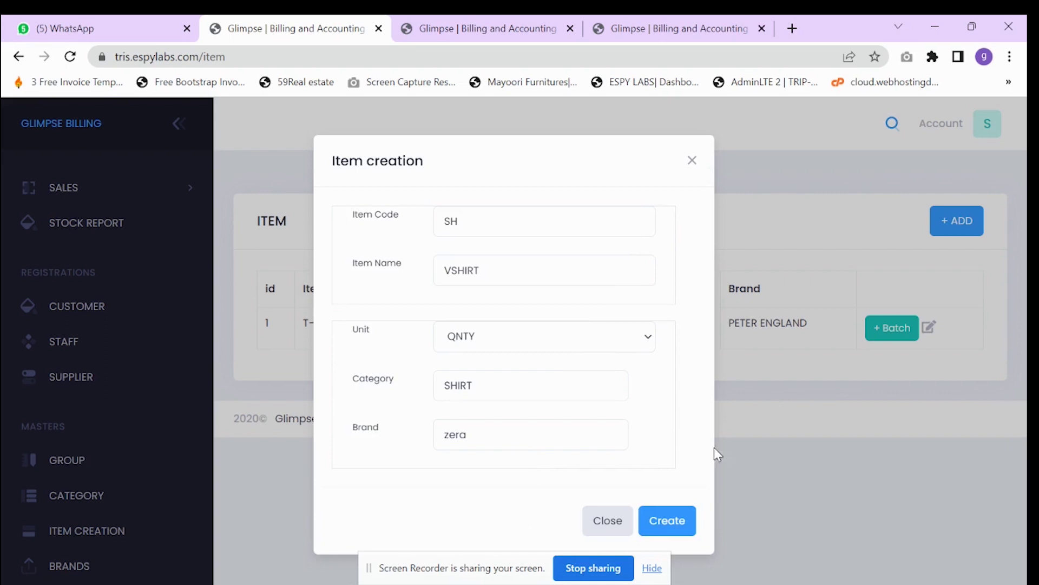
left_click(667, 521)
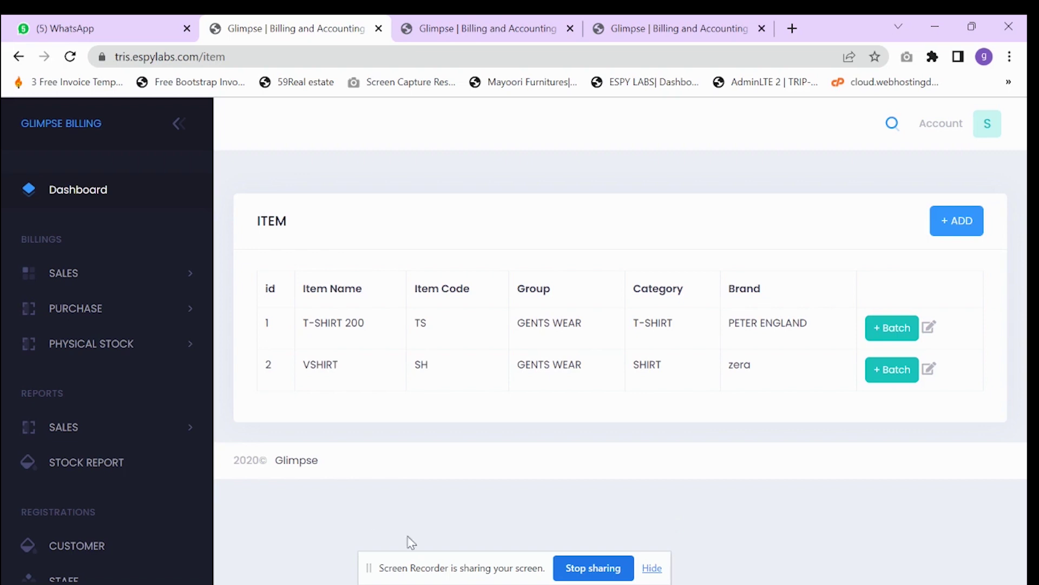
left_click(882, 378)
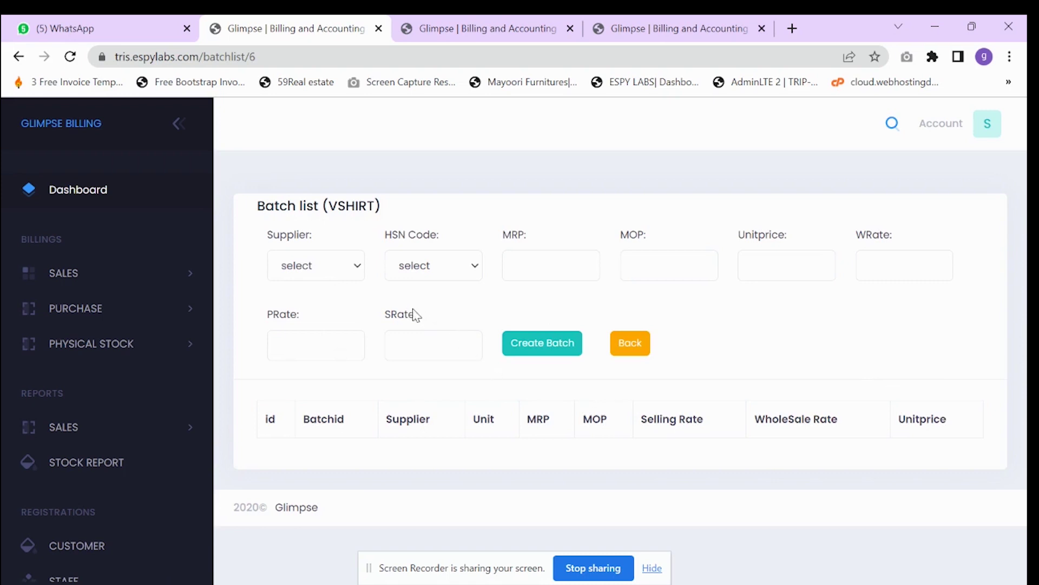
- Start a VSHIRT batch from supplier Youth with HSN 3456, MRP 200 and MOP 180
left_click(313, 266)
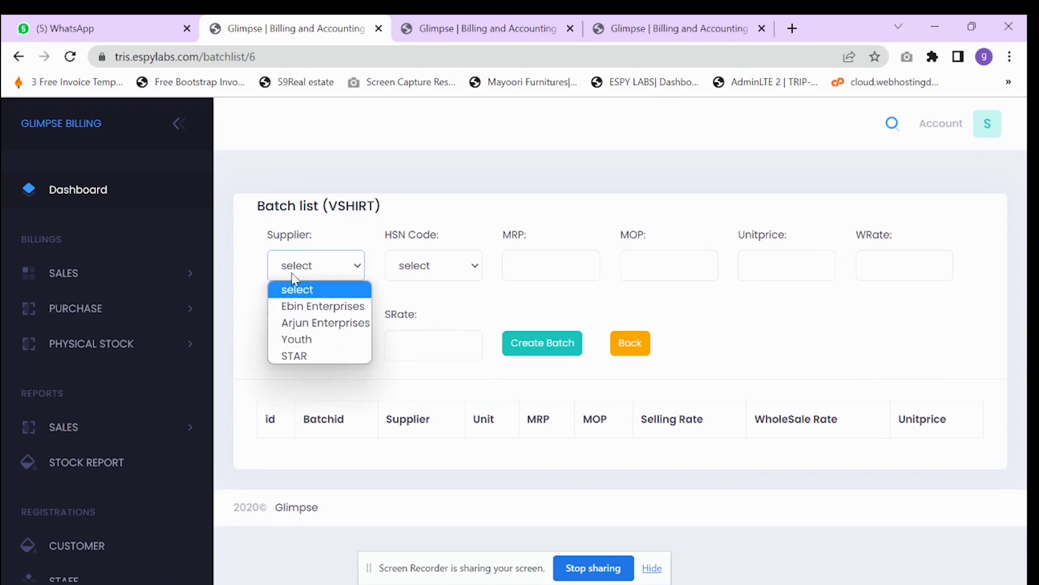
left_click(316, 339)
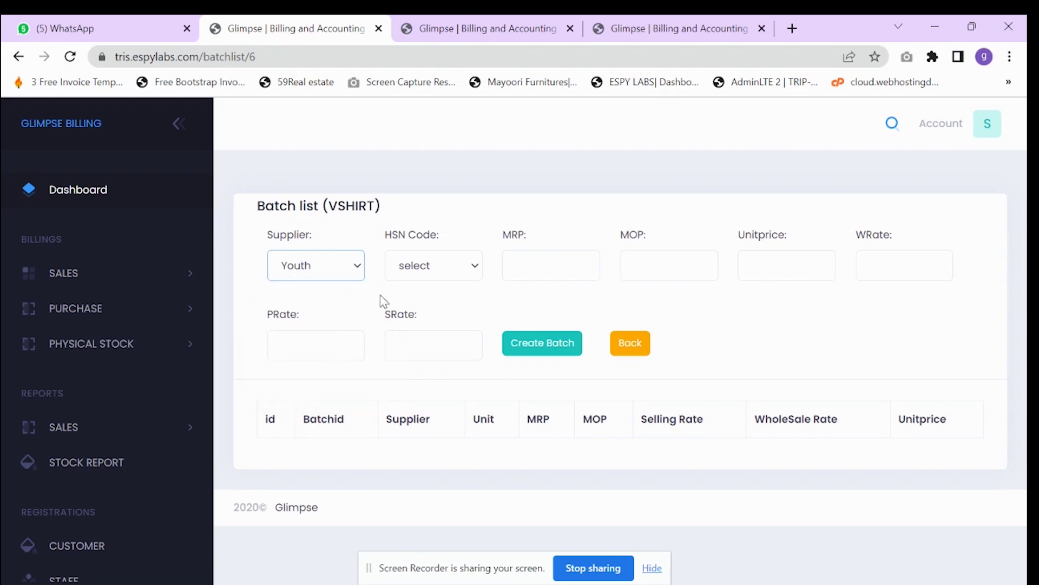
left_click(409, 274)
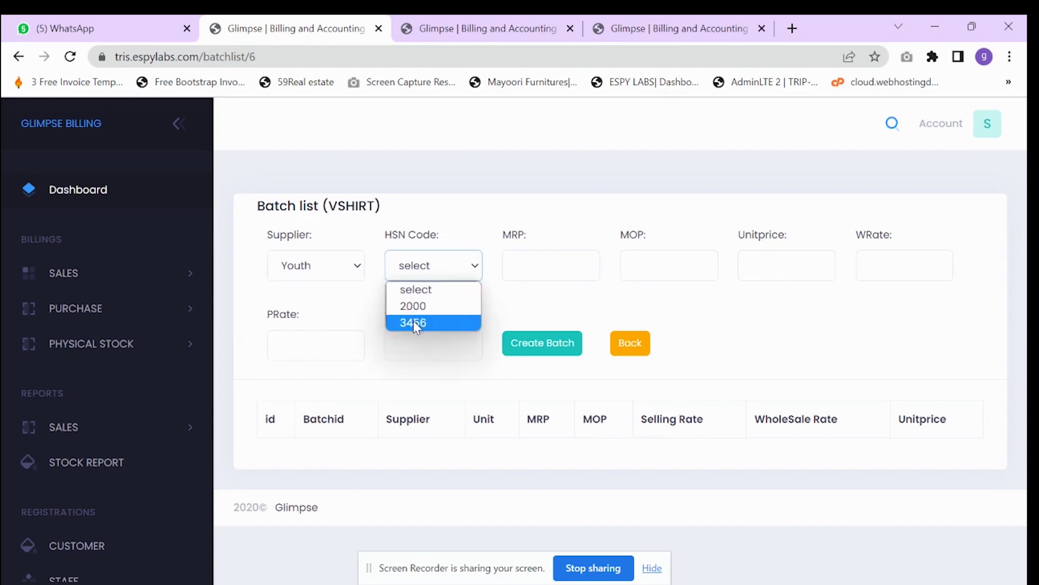
left_click(413, 321)
left_click(522, 264)
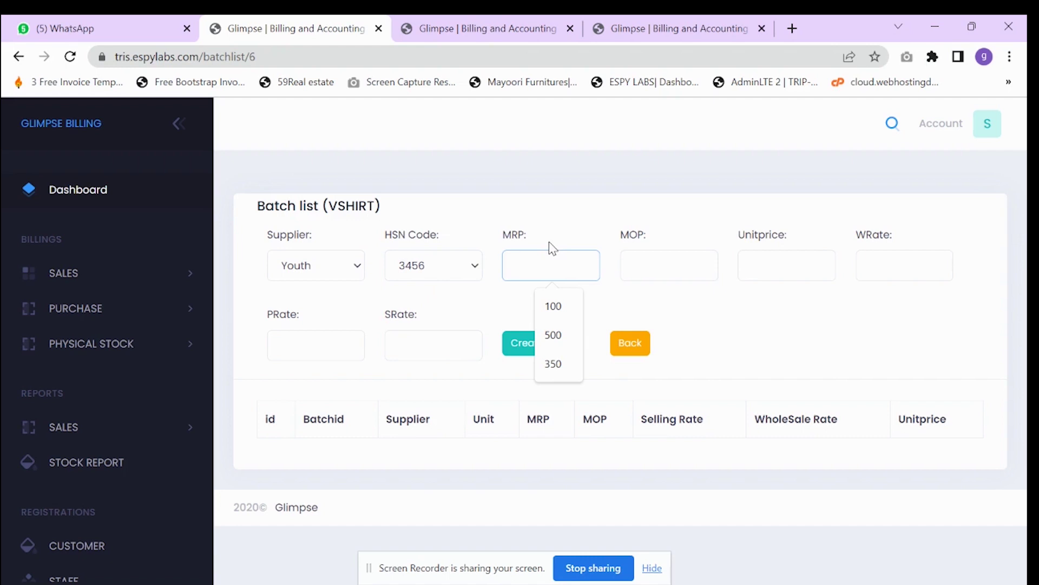
type("200")
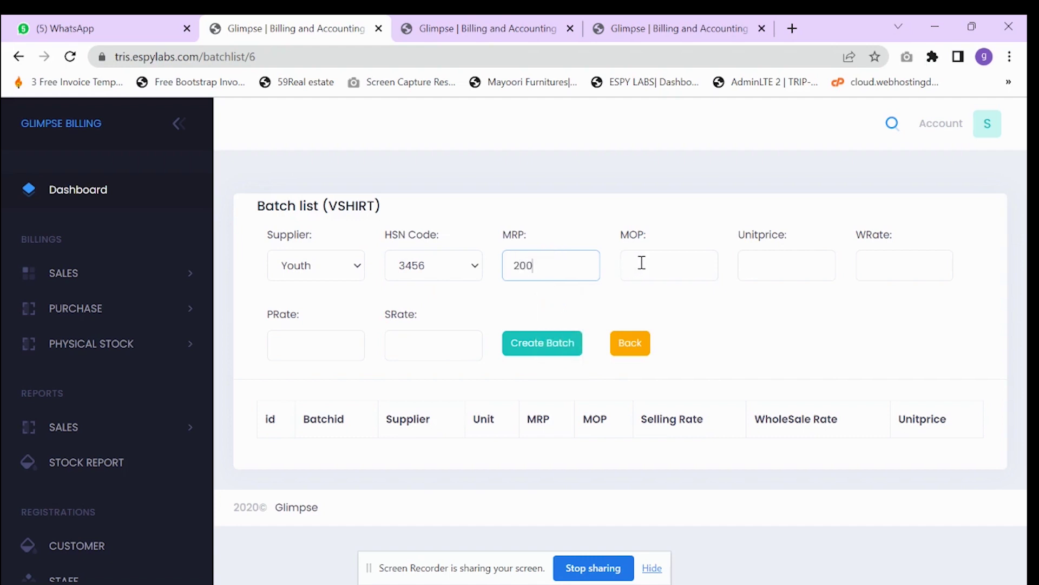
left_click(642, 263)
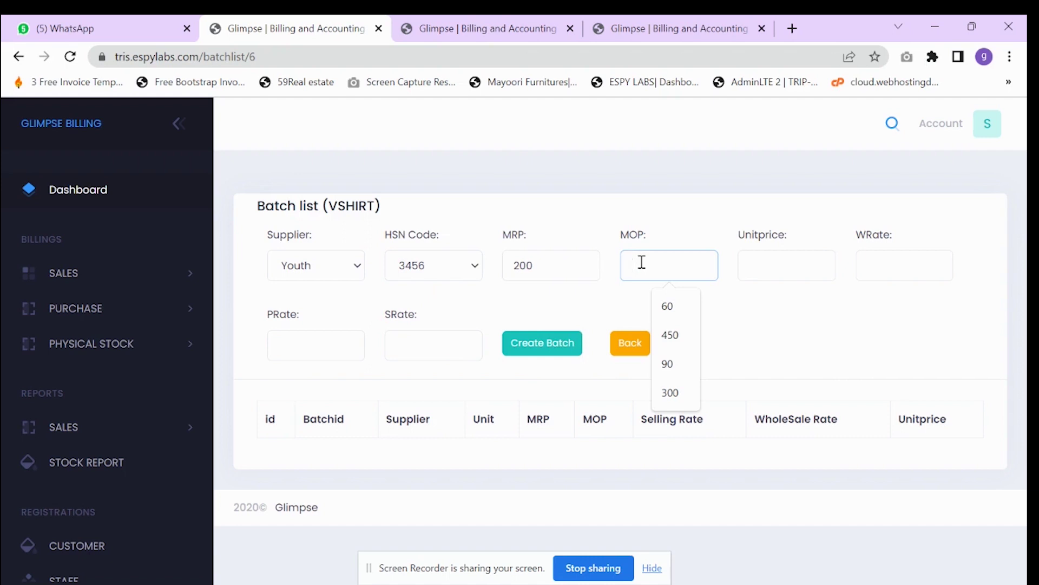
type("180")
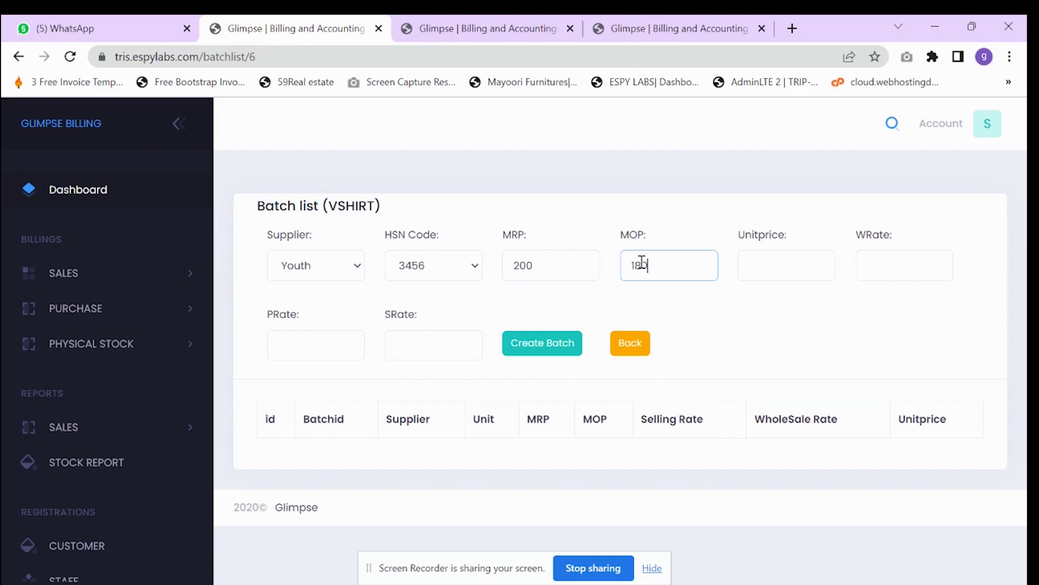
- Set unit price 150, wholesale 130, purchase 160, selling 200, and create the batch
left_click(757, 274)
type("1")
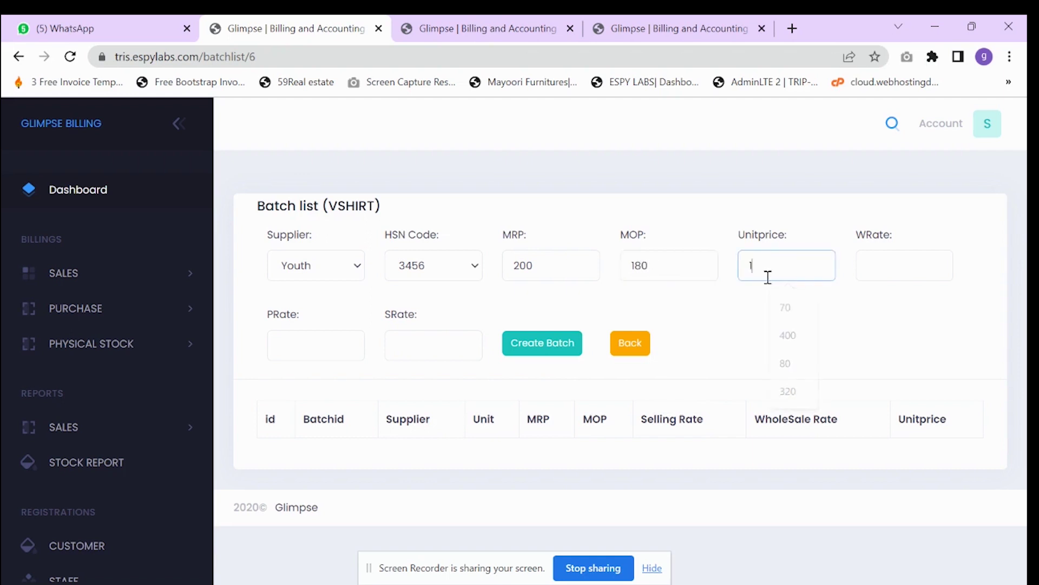
type("50")
left_click(889, 263)
left_click(890, 264)
type("130")
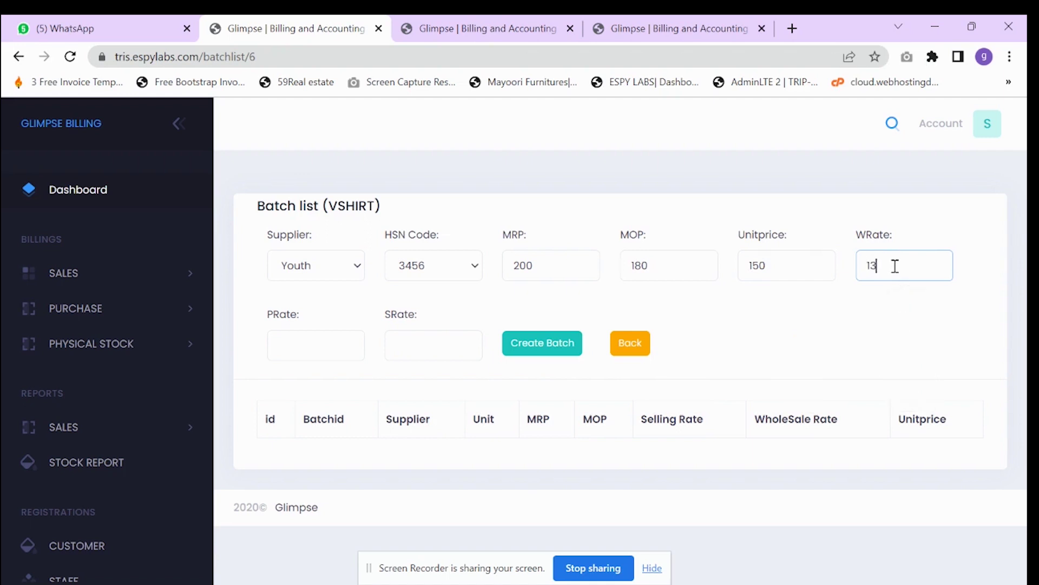
left_click(307, 338)
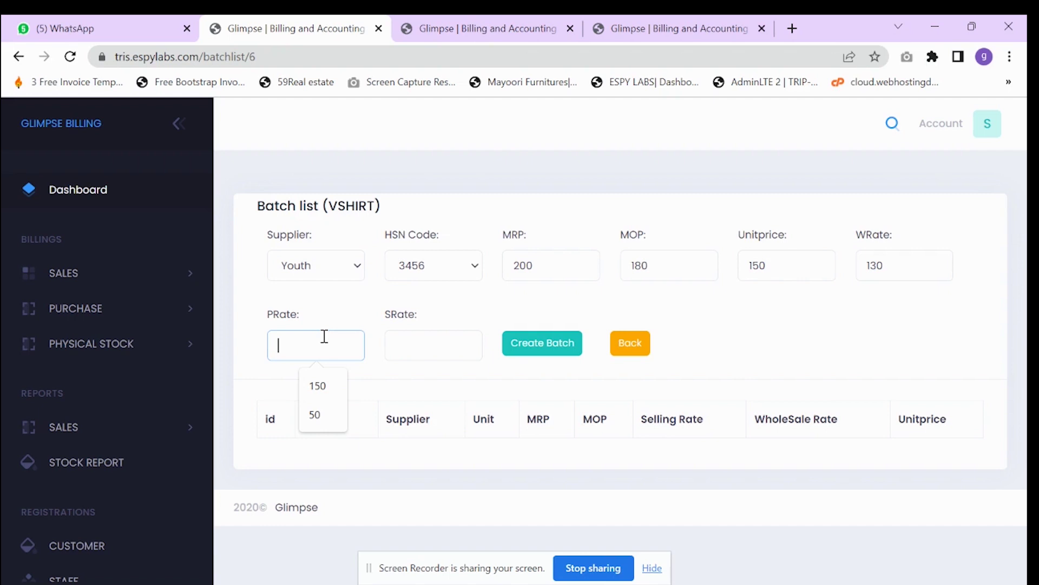
type("160")
left_click(388, 344)
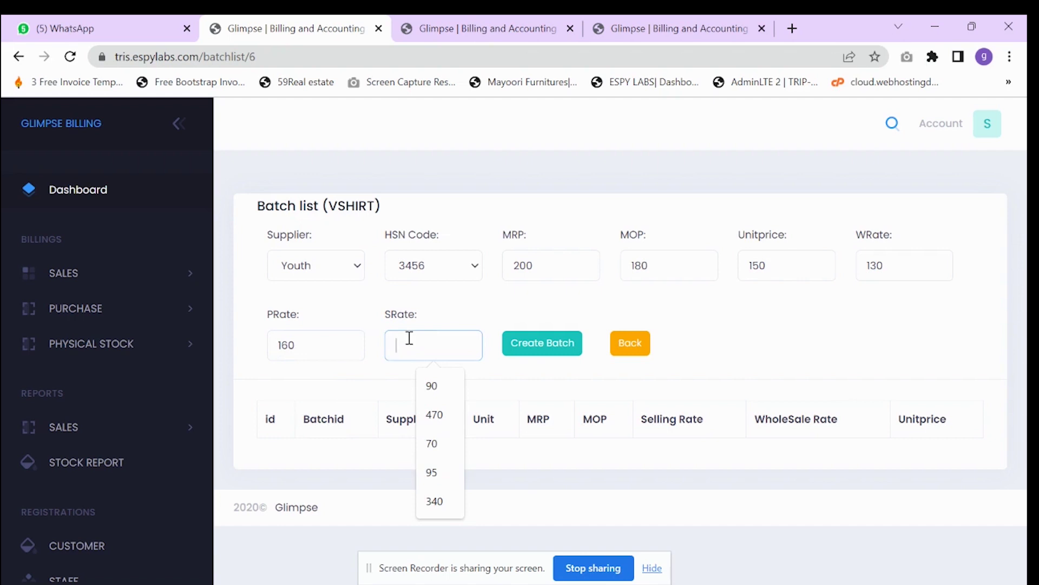
type("200")
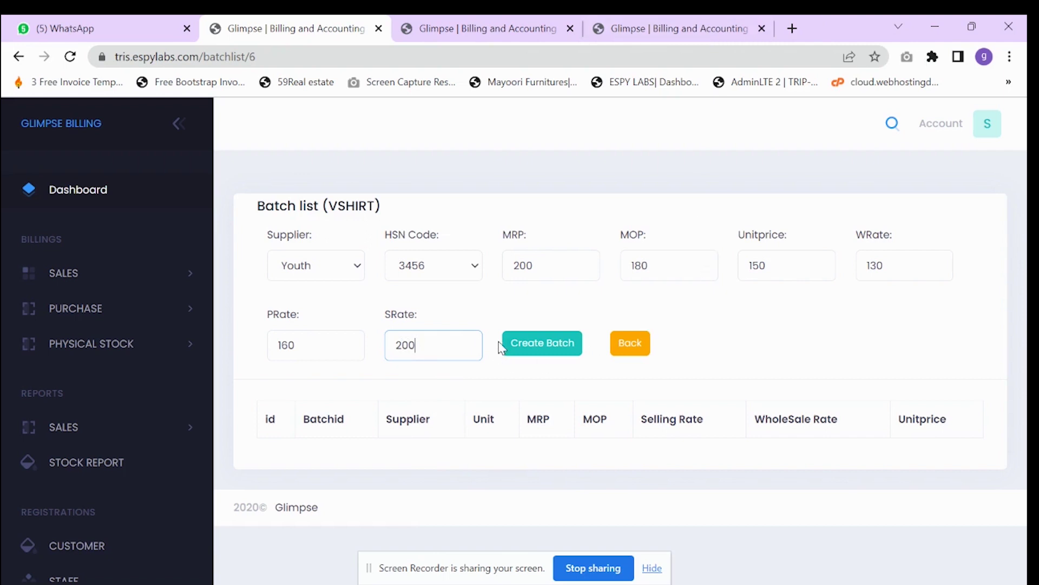
left_click(555, 352)
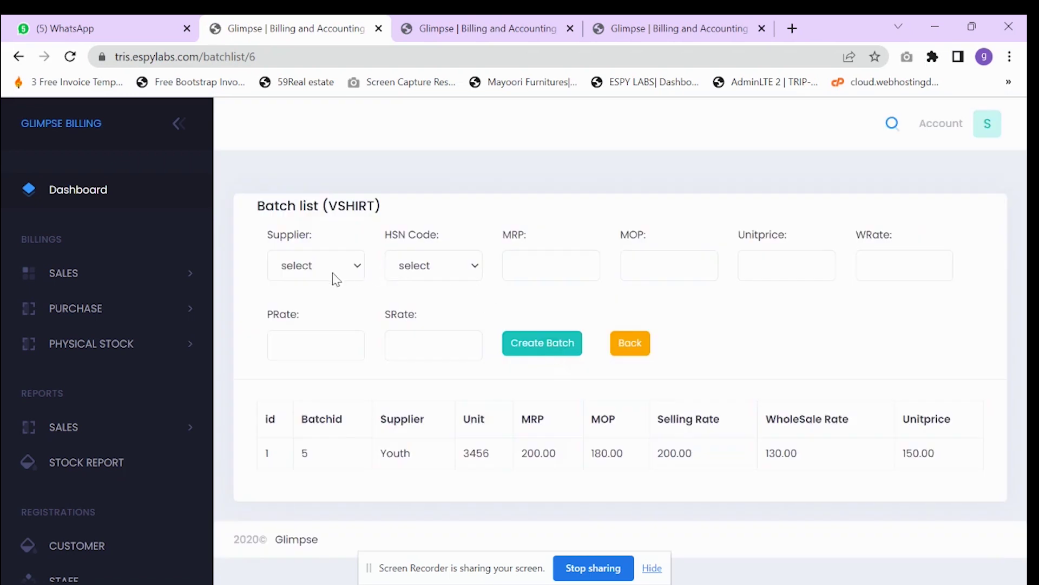
- Fill a second batch form with supplier Youth, HSN 3456 and MRP 250
left_click(332, 272)
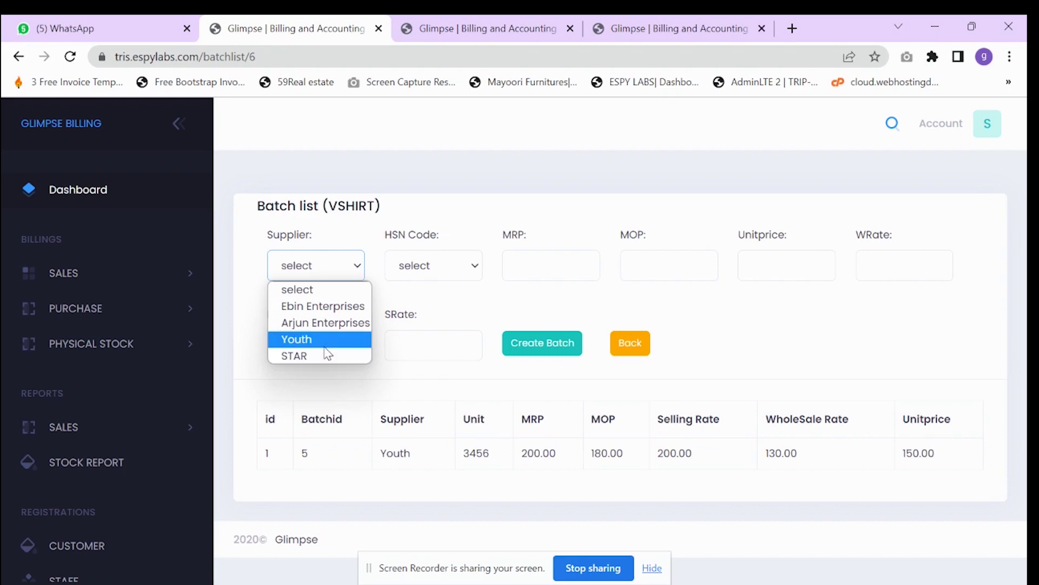
left_click(323, 356)
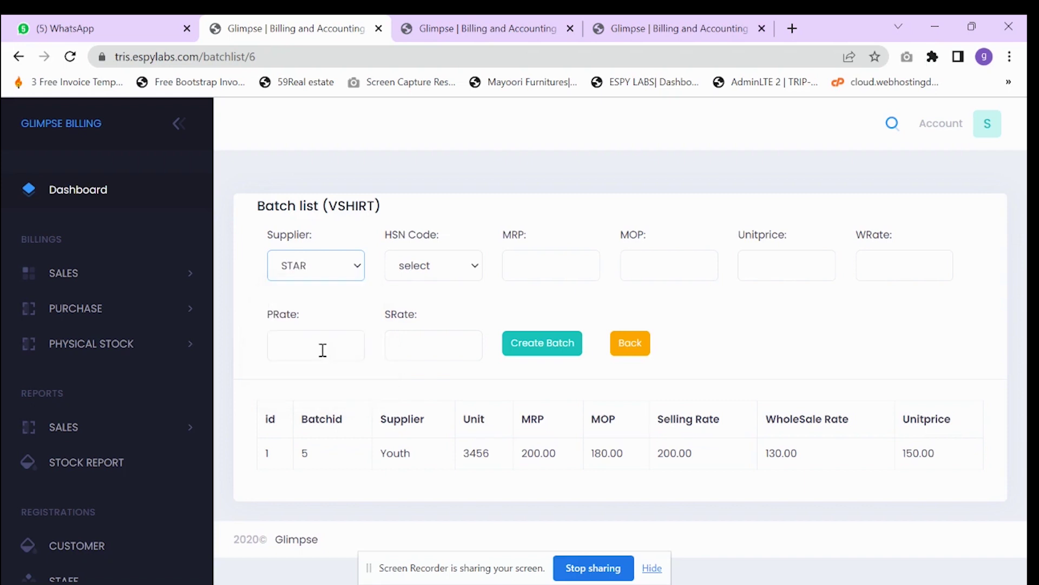
left_click(399, 273)
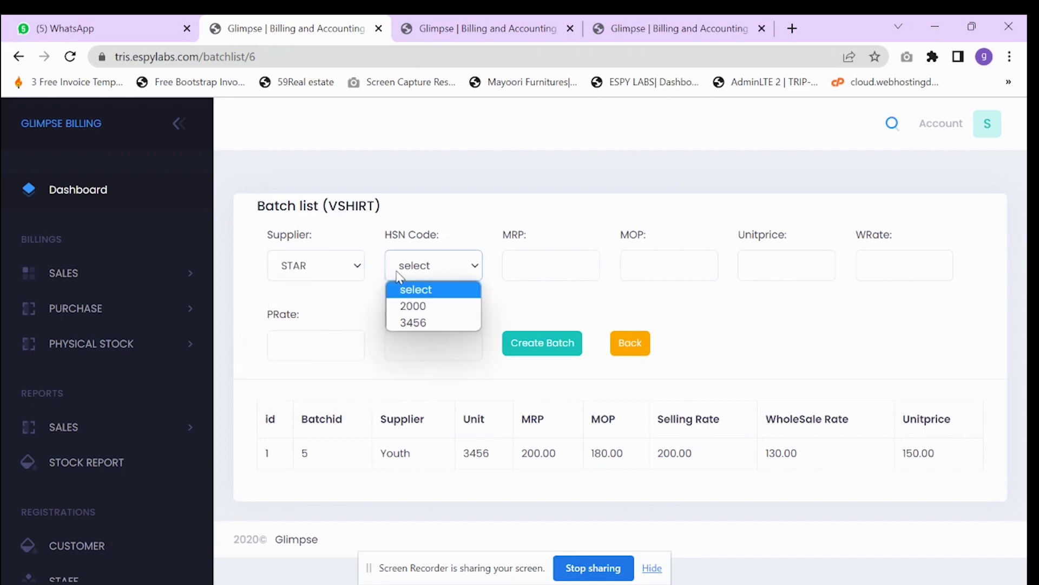
left_click(397, 323)
left_click(573, 265)
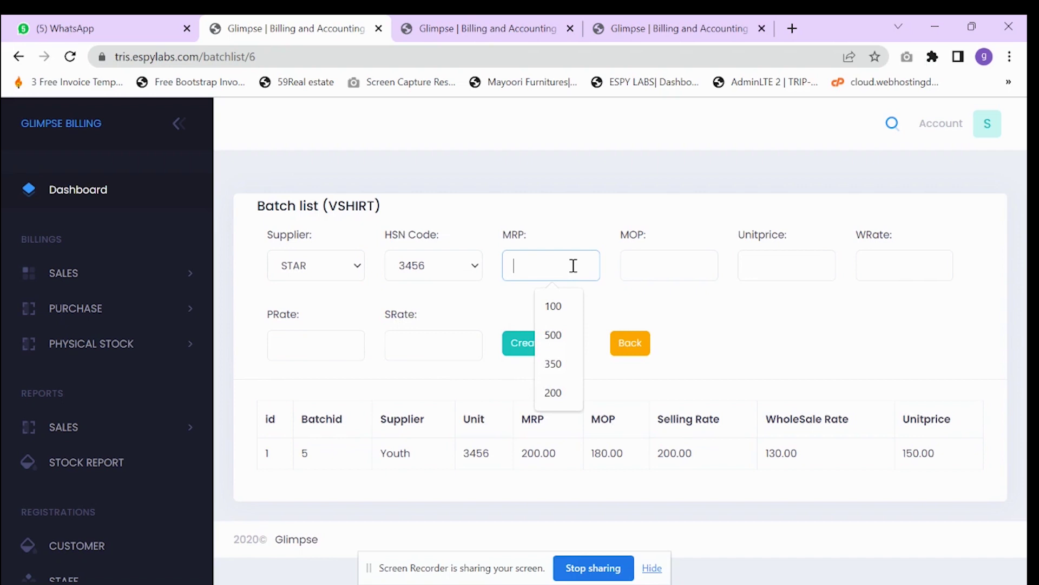
type("2")
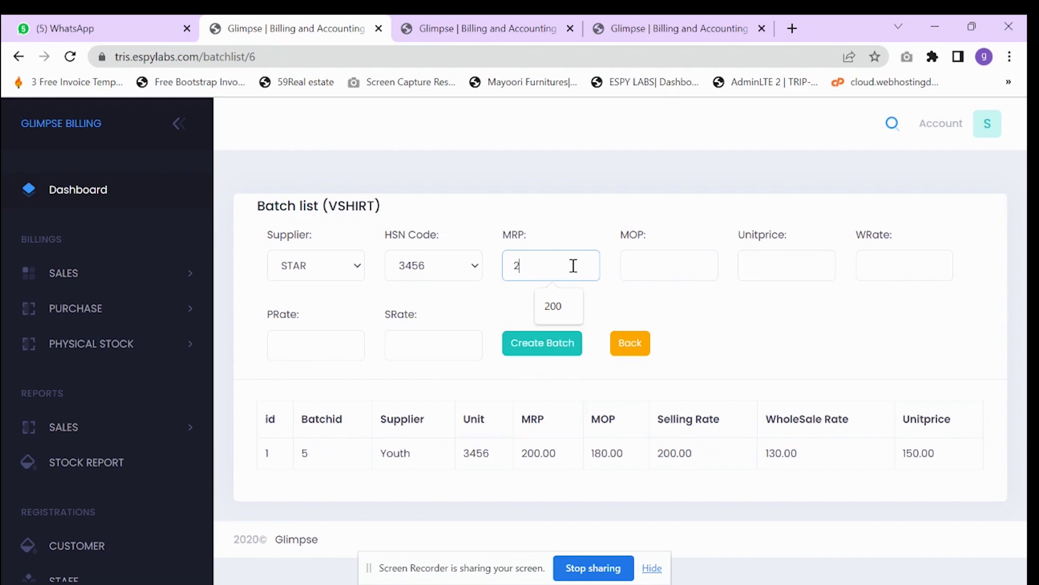
key("BackSpace")
left_click(312, 268)
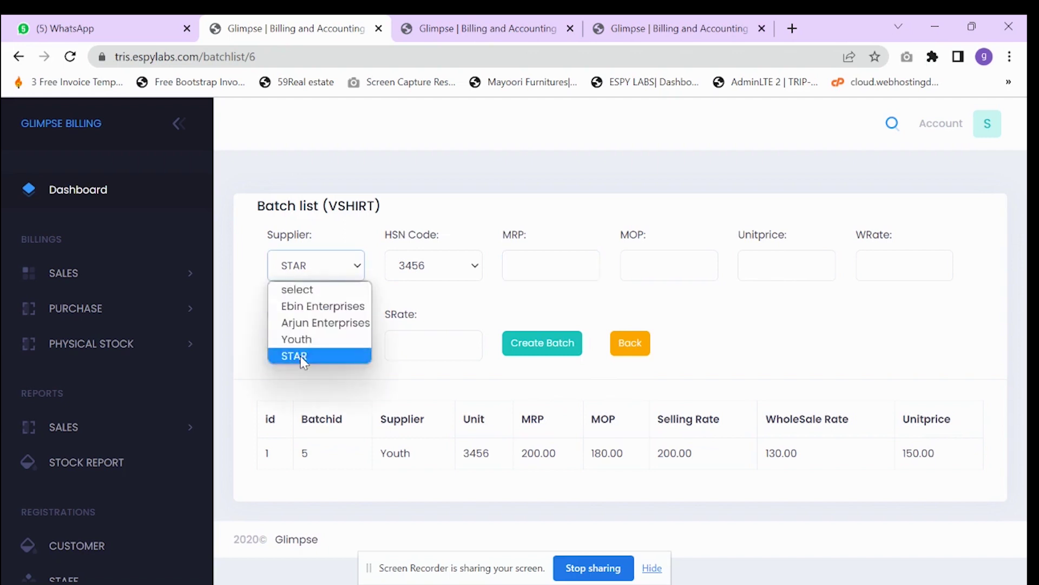
left_click(304, 341)
left_click(510, 268)
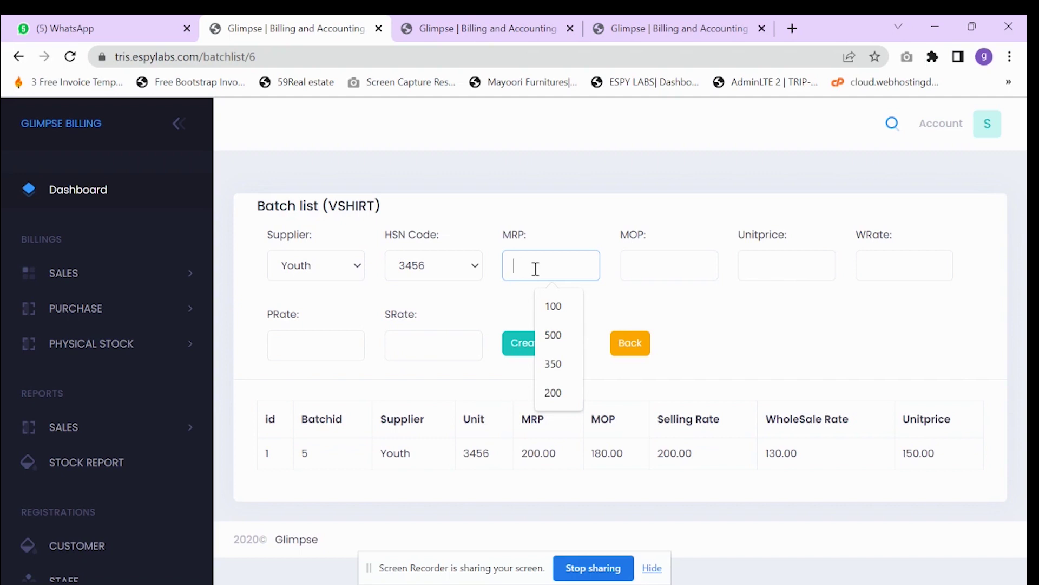
type("250")
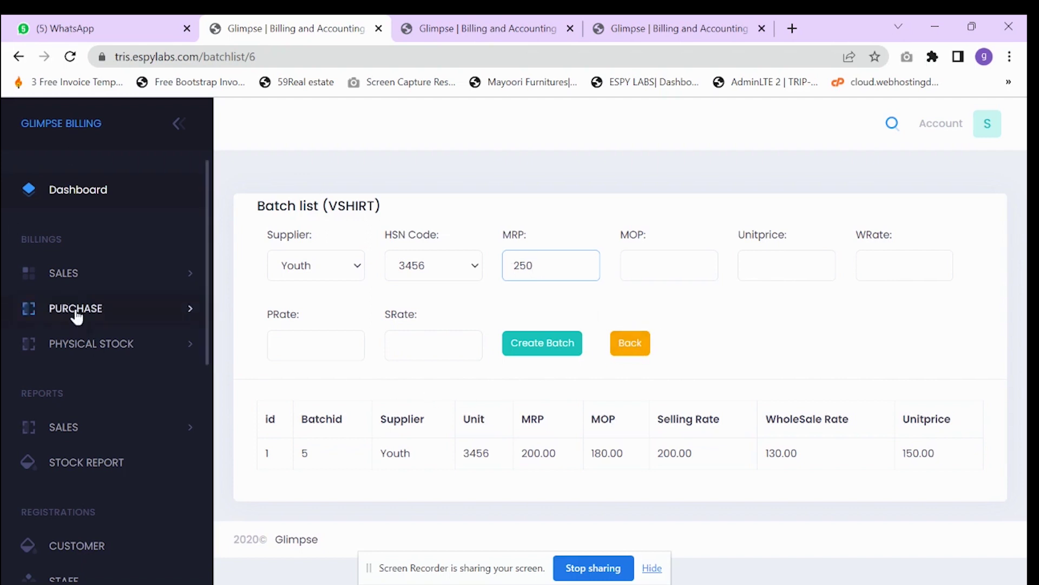
left_click(130, 307)
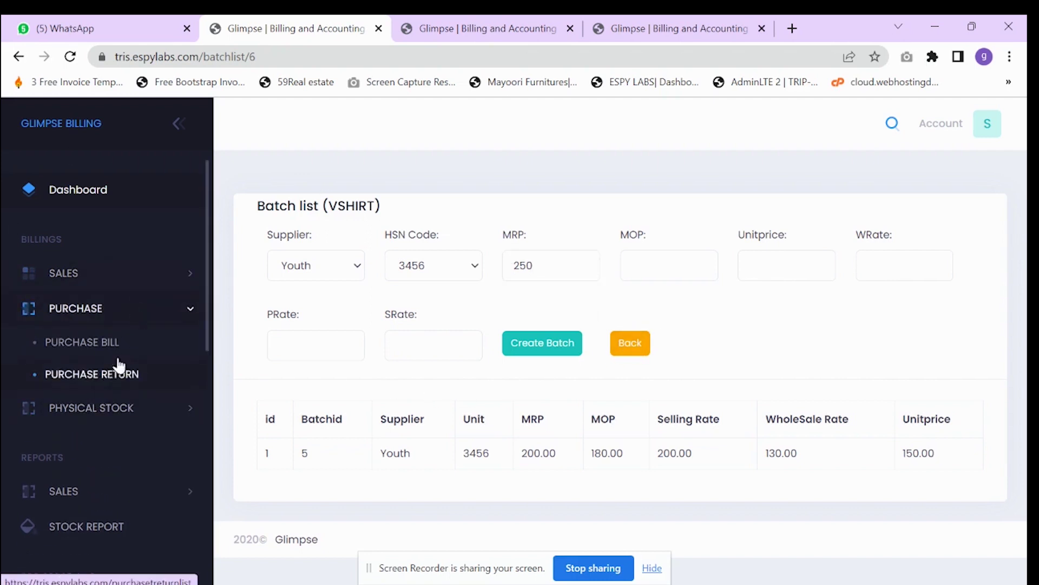
- Start a new purchase bill and add item SH (VSHIRT) from batch 5
left_click(126, 345)
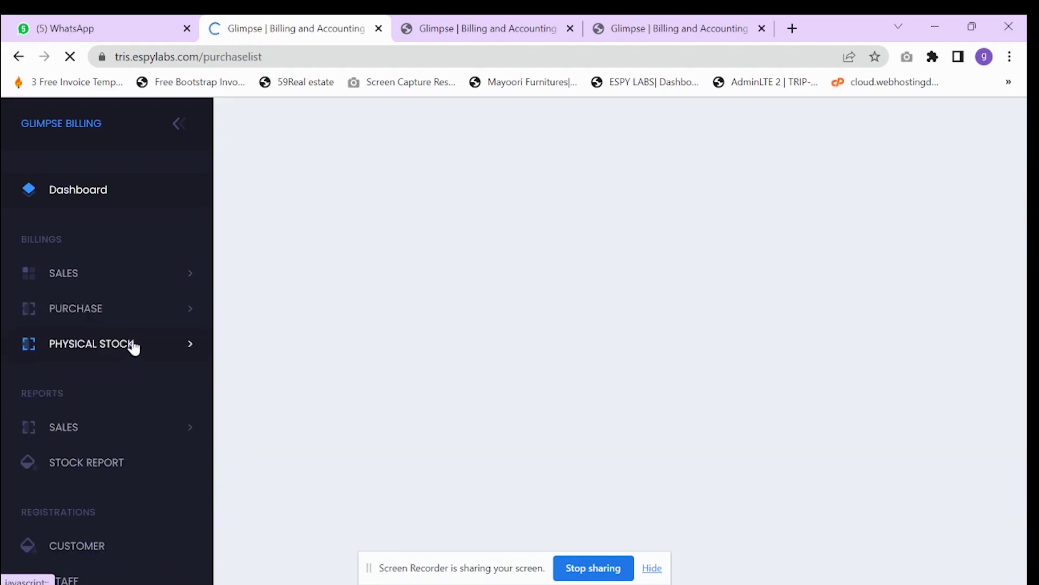
left_click(956, 219)
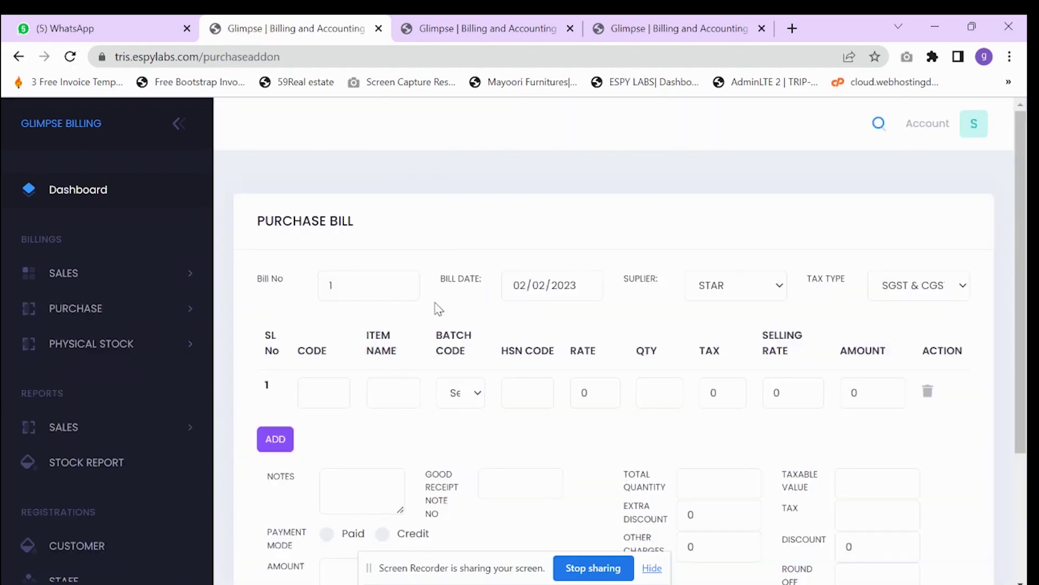
scroll(361, 377, "down", 3)
left_click(337, 237)
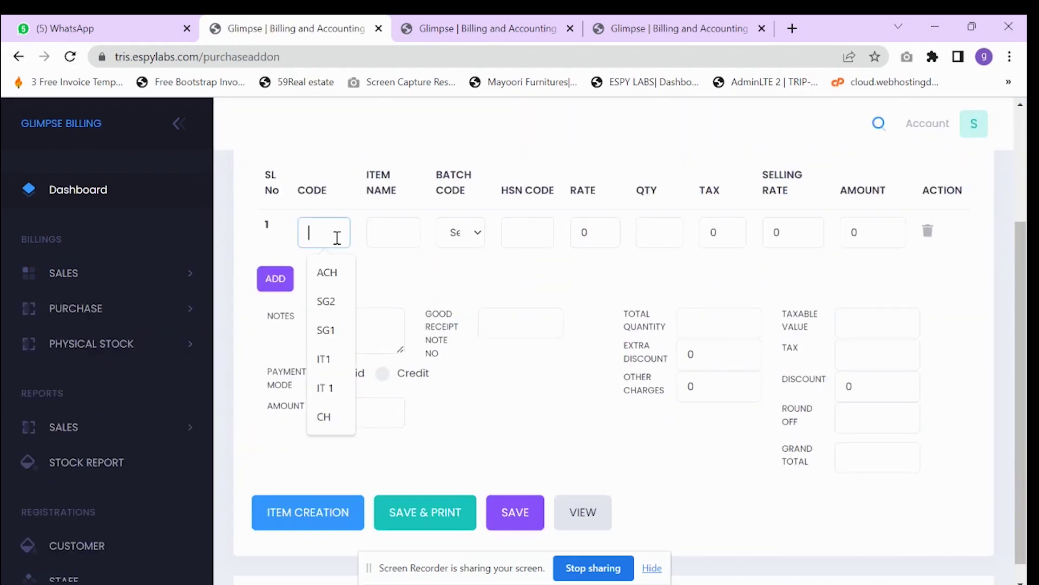
type("SH")
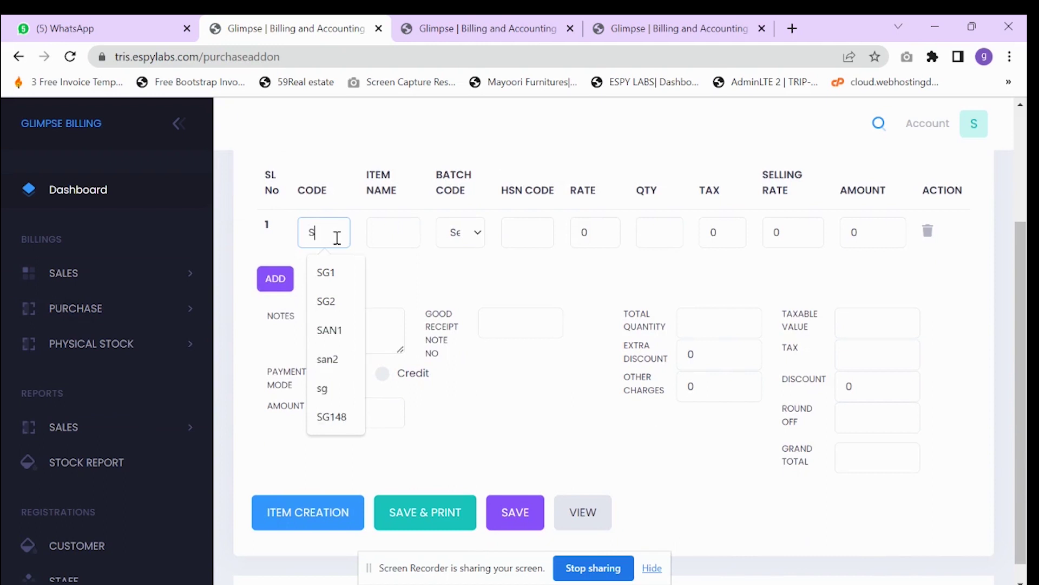
left_click(313, 263)
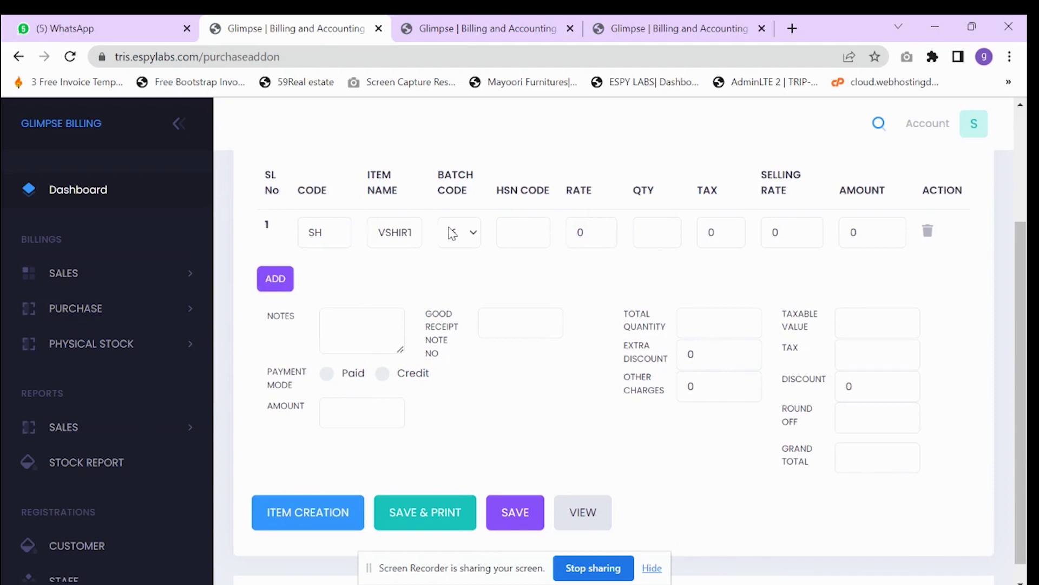
left_click(464, 234)
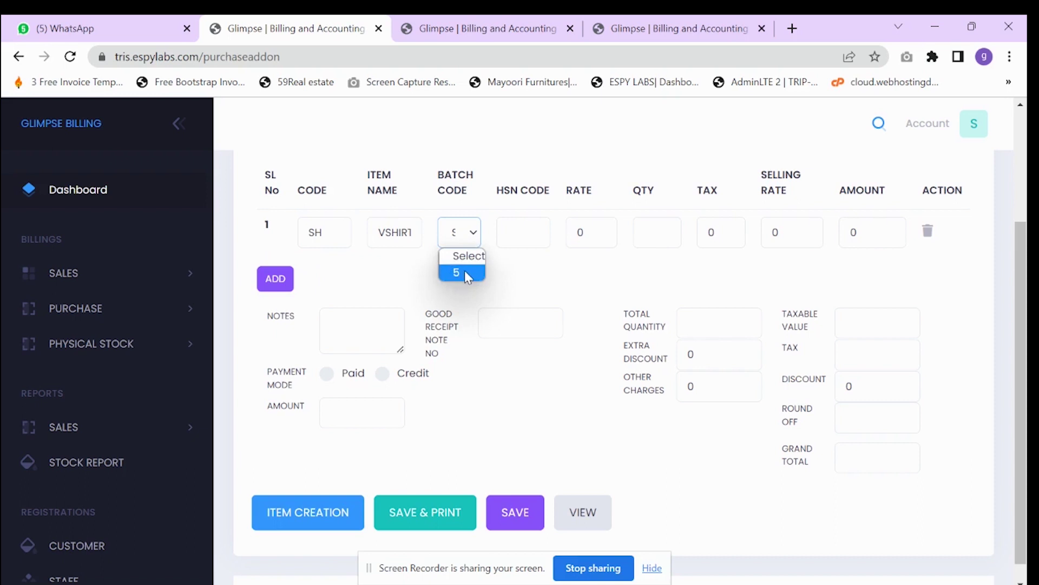
left_click(465, 272)
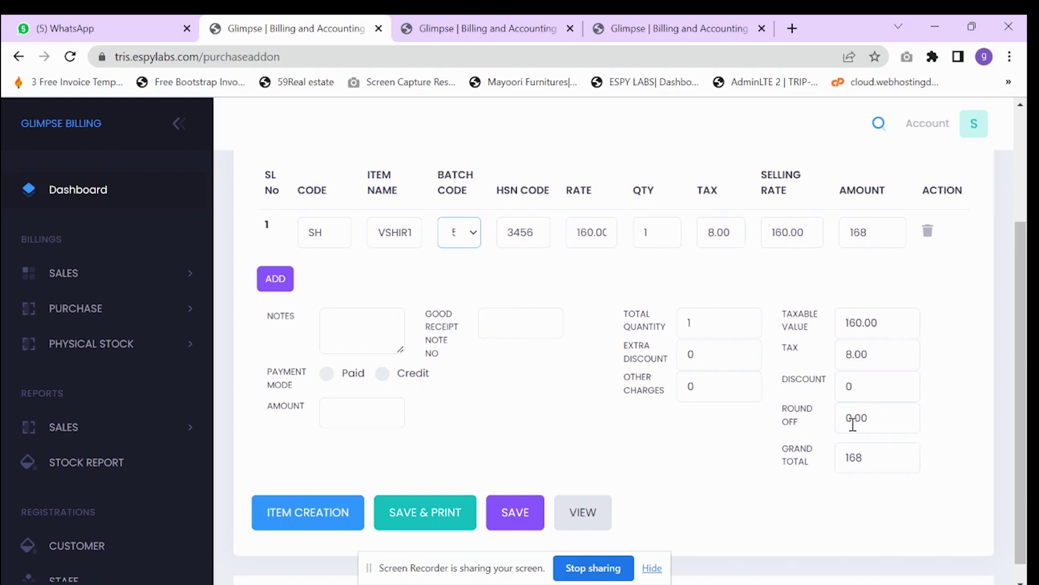
- Set the VSHIRT line quantity to 10, bringing the bill total to 1680
left_click(657, 236)
key("BackSpace")
type("2")
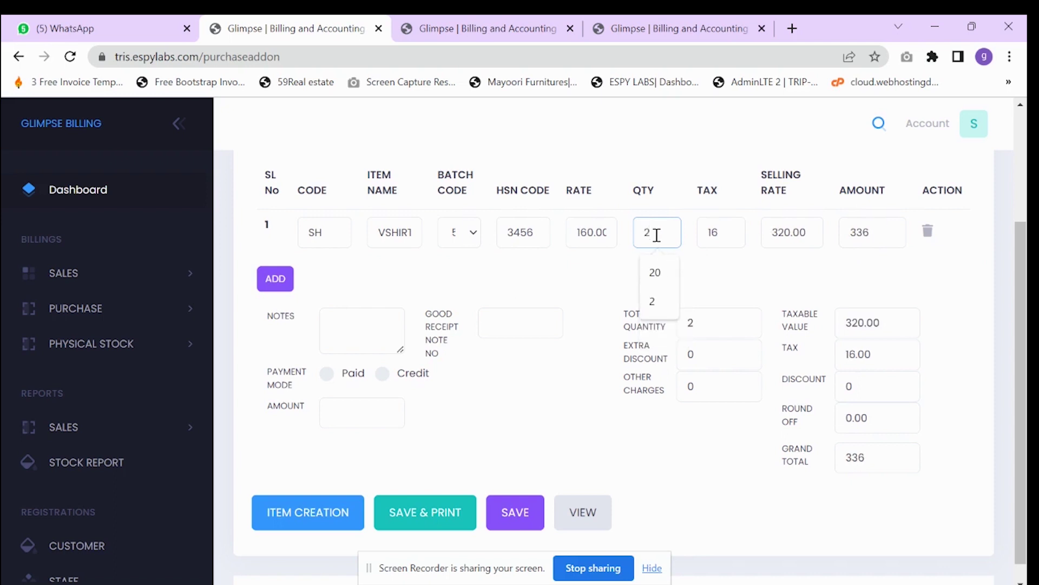
left_click(568, 396)
scroll(406, 355, "up", 3)
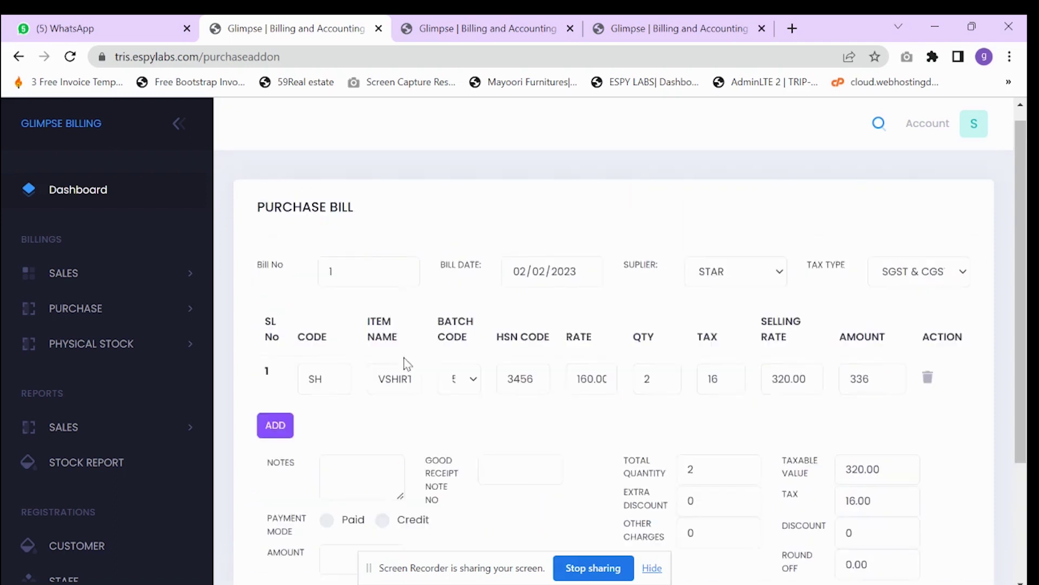
scroll(340, 277, "down", 1)
left_click(656, 313)
key("BackSpace")
type("10")
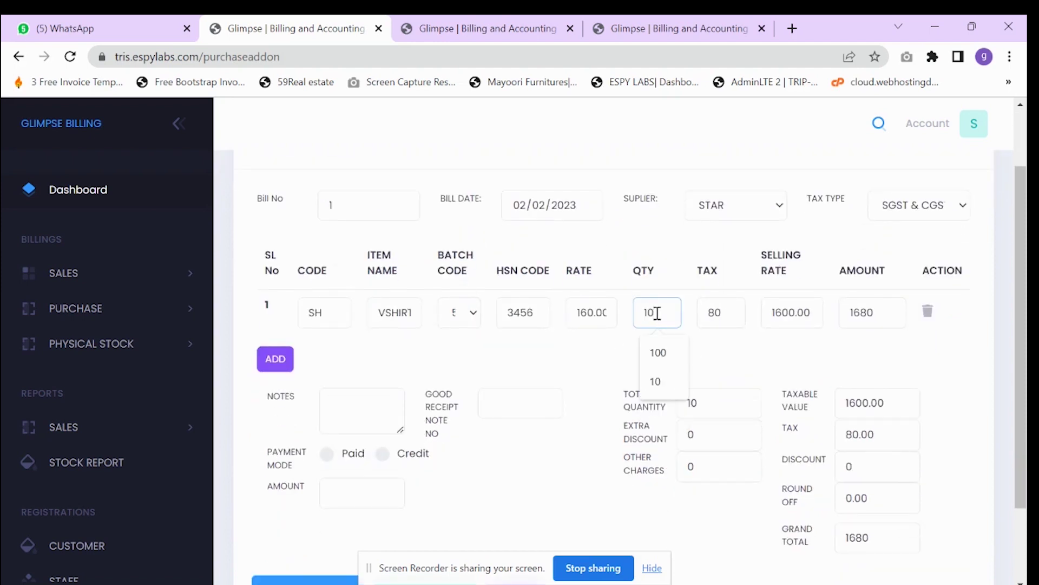
left_click(383, 464)
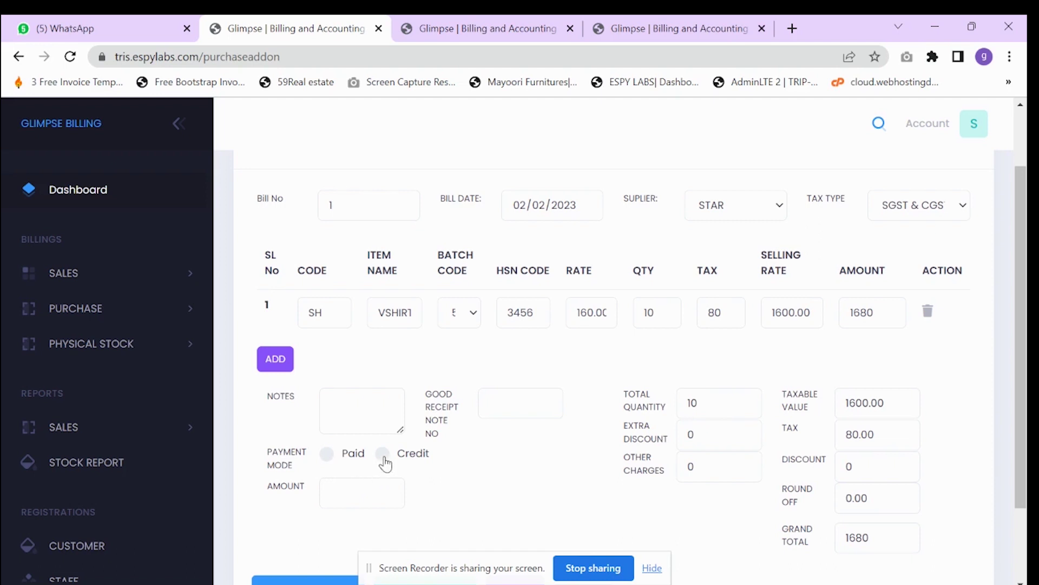
scroll(391, 470, "down", 2)
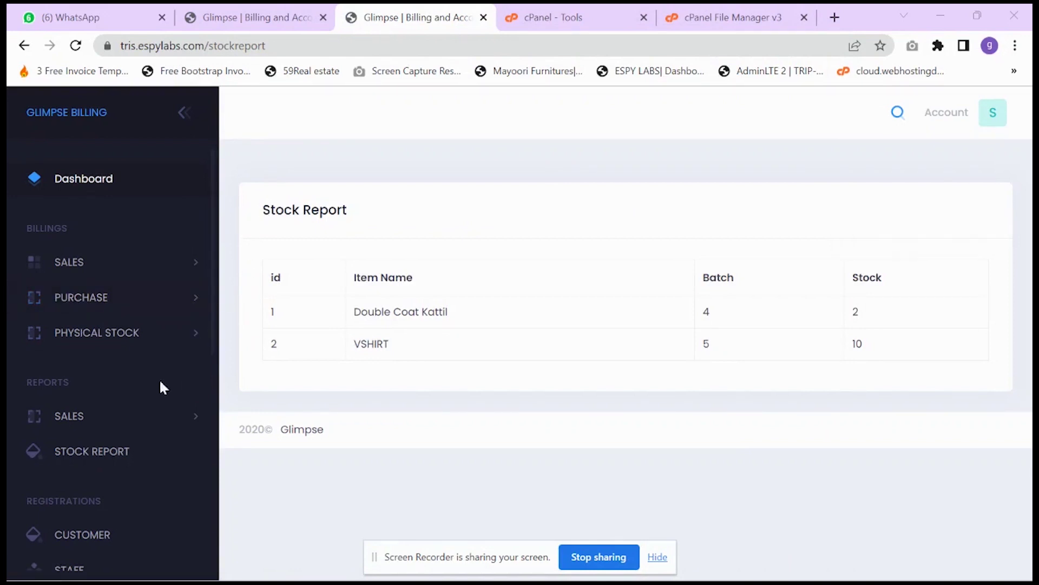
- Check VSHIRT batch 5 shows stock 10 in the Stock Report, then go to B2C sales
scroll(108, 385, "down", 2)
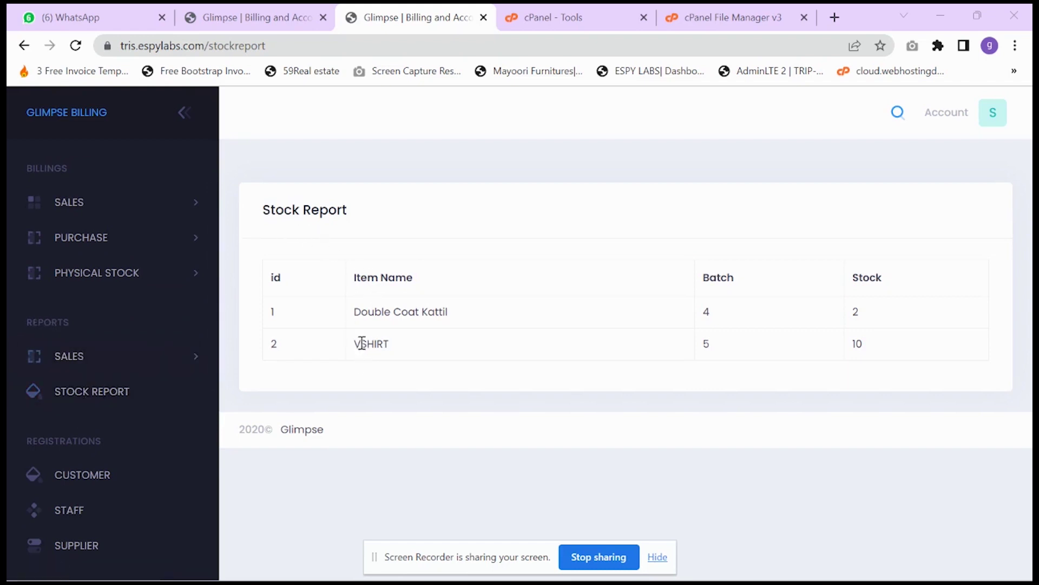
left_click_drag(360, 345, 384, 345)
left_click(401, 353)
double_click(706, 343)
left_click_drag(864, 343, 851, 351)
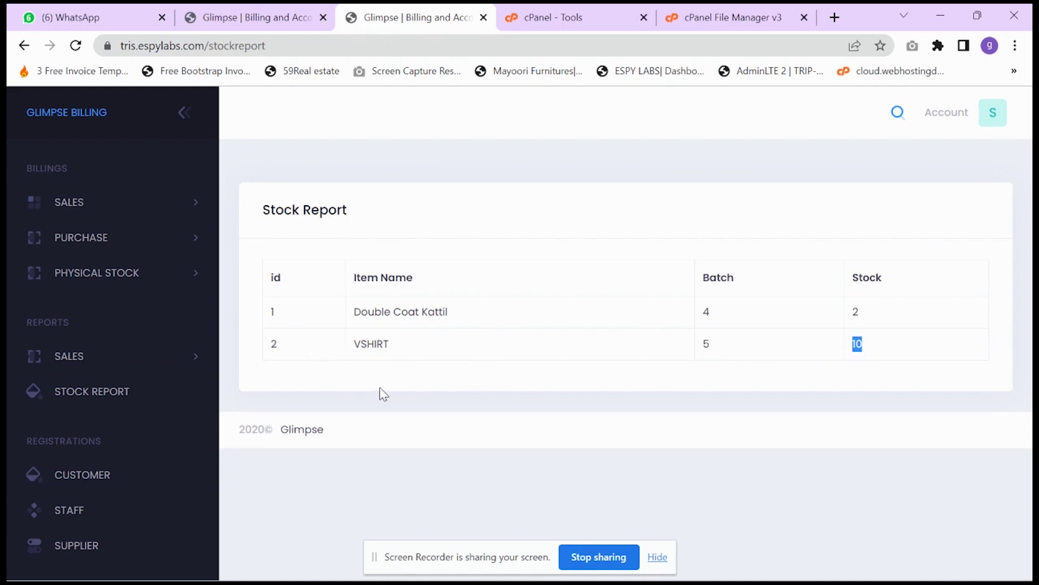
left_click(858, 355)
left_click(76, 205)
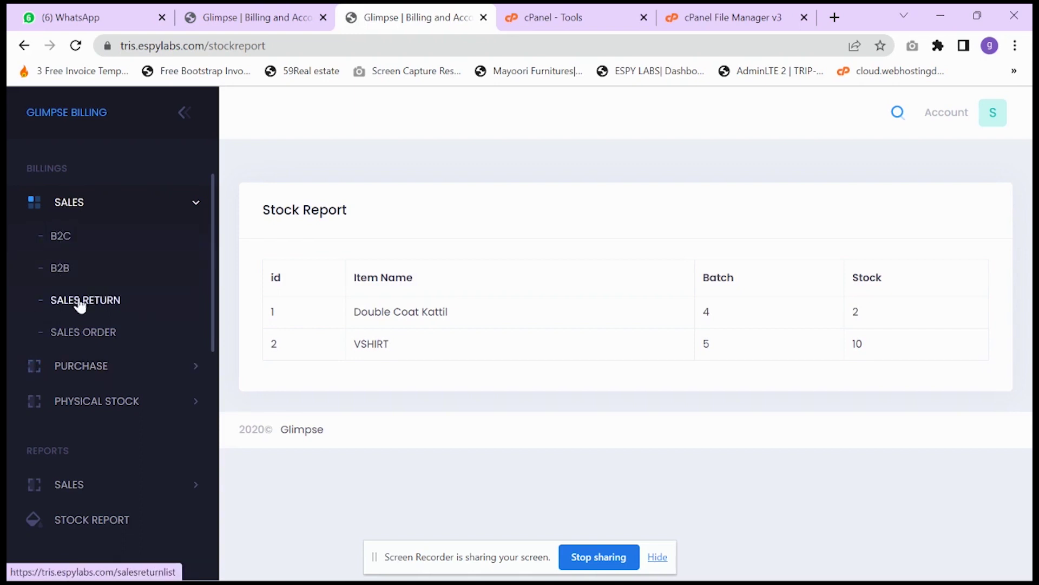
left_click(71, 241)
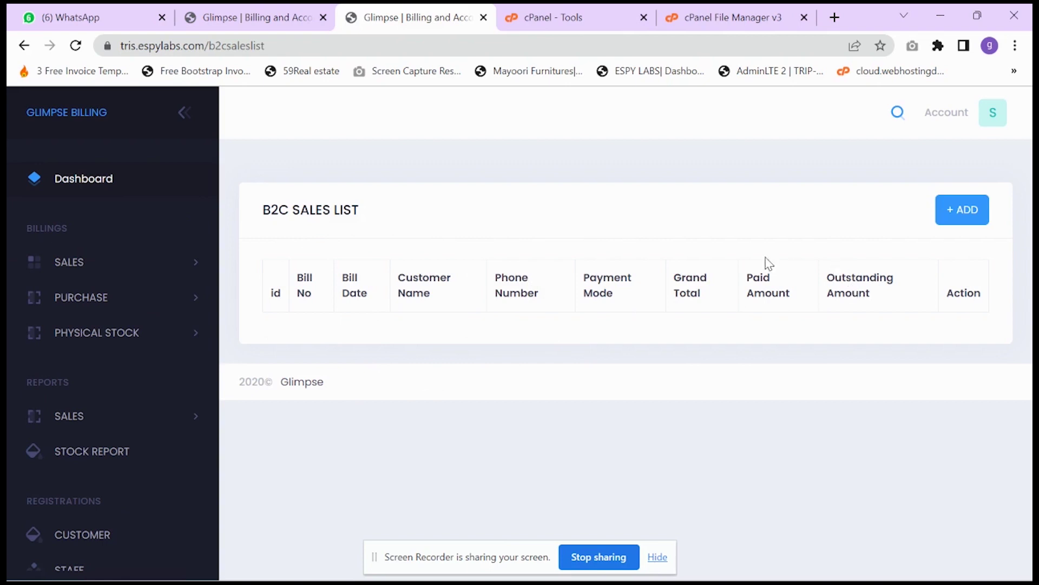
- Create a new B2C sales bill numbered 1, dated 02/02/2023, in Credit mode
left_click(957, 220)
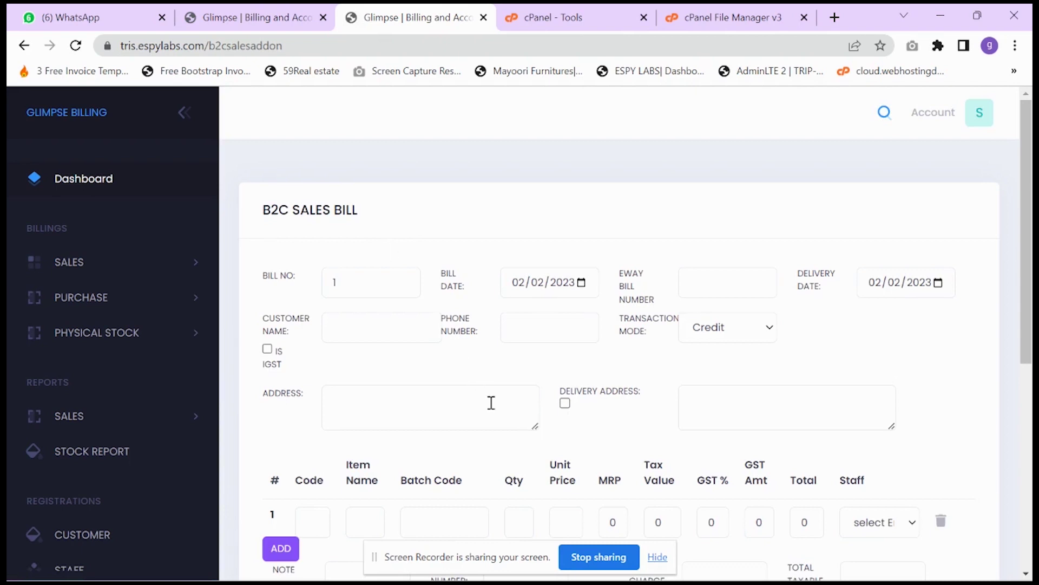
scroll(442, 204, "down", 2)
scroll(431, 288, "up", 1)
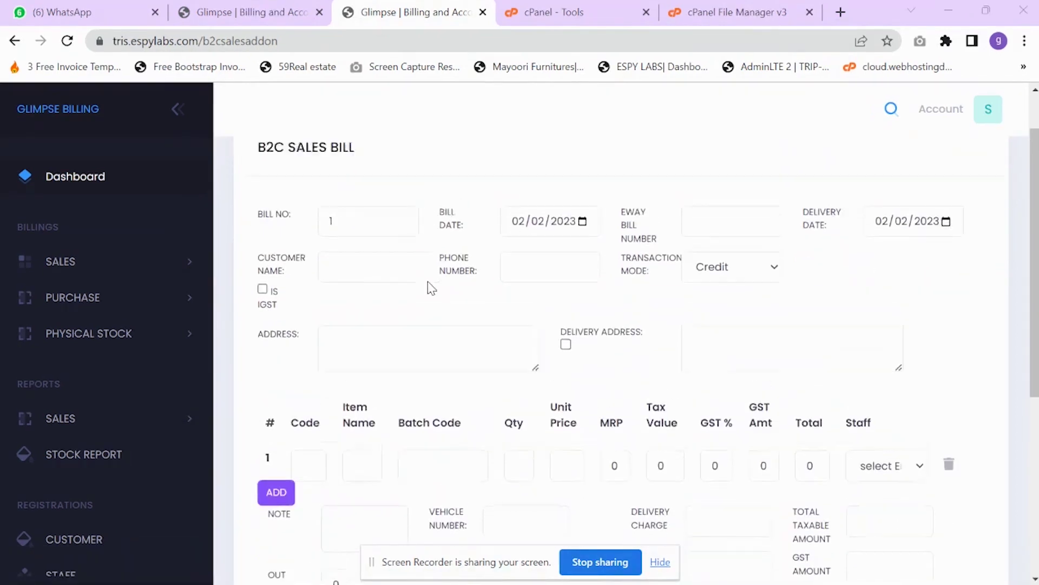
scroll(431, 288, "up", 1)
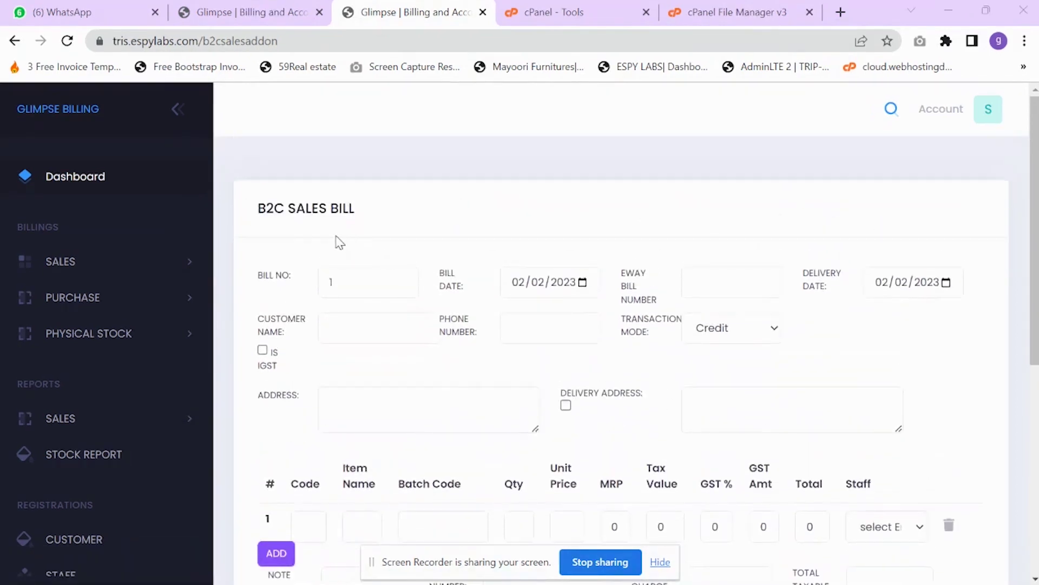
scroll(372, 239, "down", 1)
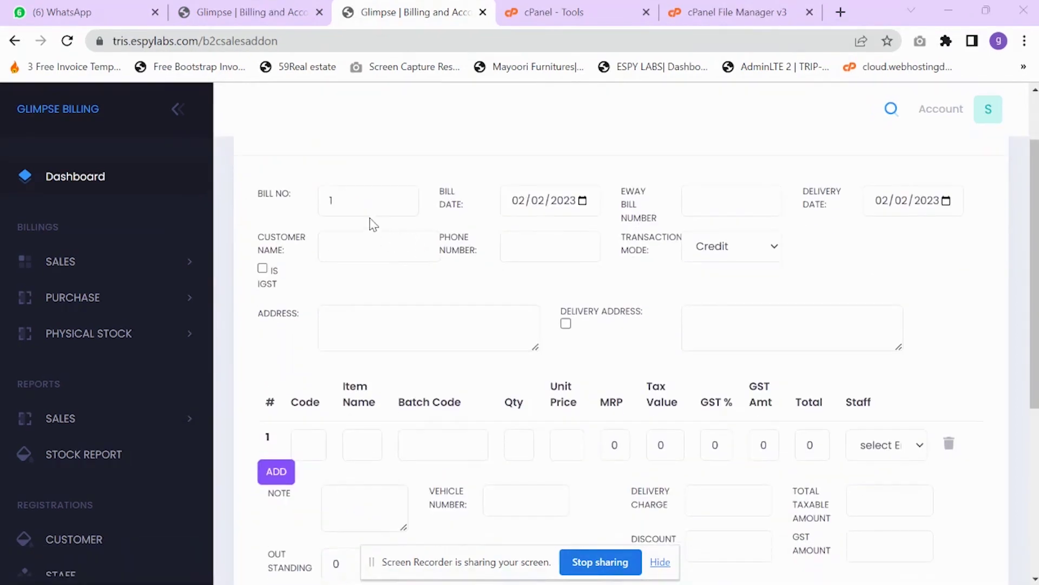
scroll(417, 249, "up", 1)
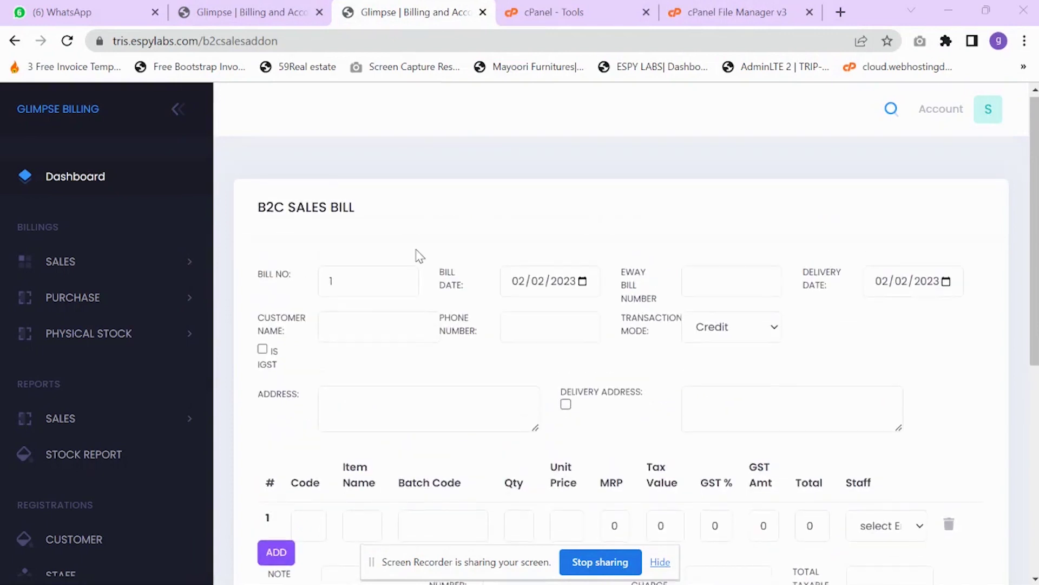
scroll(418, 255, "down", 1)
left_click(355, 250)
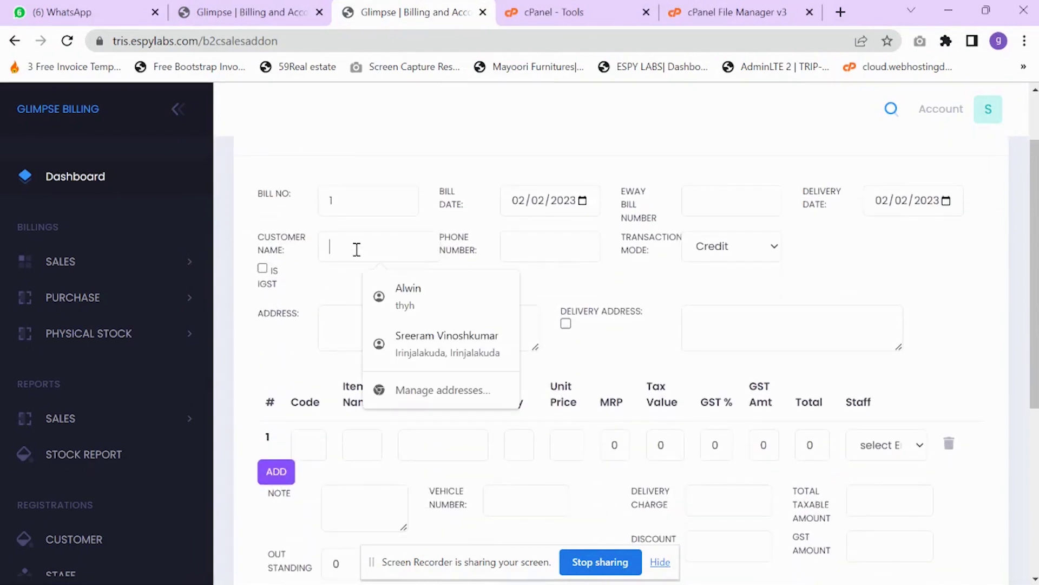
- Enter the customer's name and phone number on the B2C bill
type("gOP")
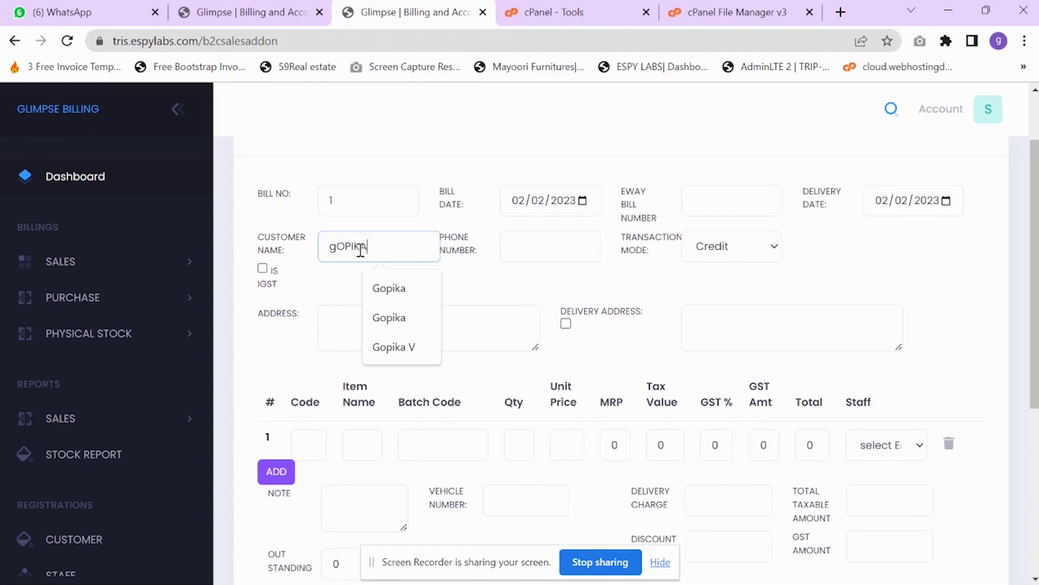
type("IKa")
key("BackSpace")
key("BackSpace")
key("BackSpace")
type("gopika")
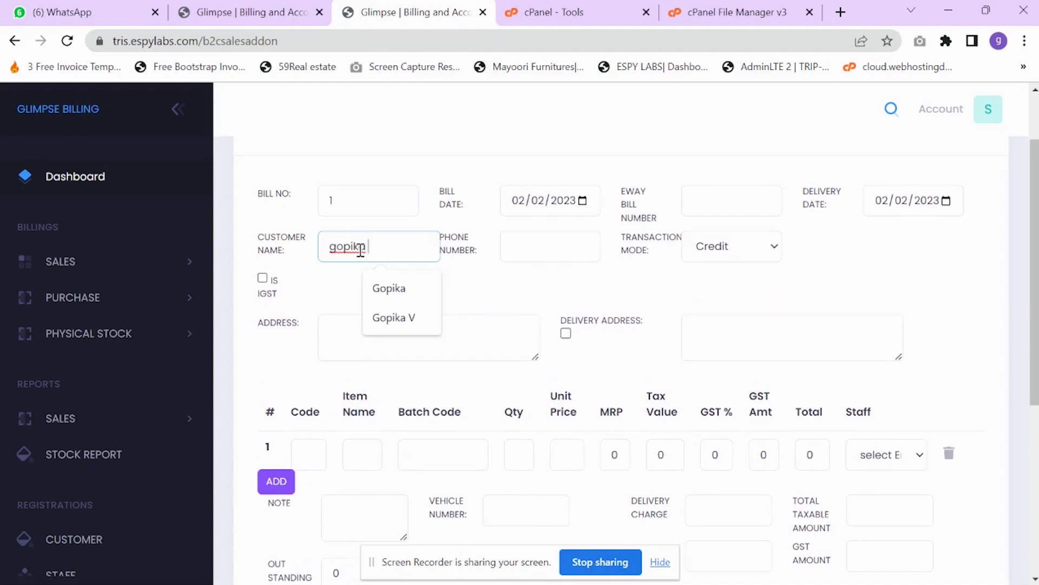
key("BackSpace")
key("BackSpace")
key("BackSpace")
key("BackSpace")
key("BackSpace")
key("BackSpace")
key("BackSpace")
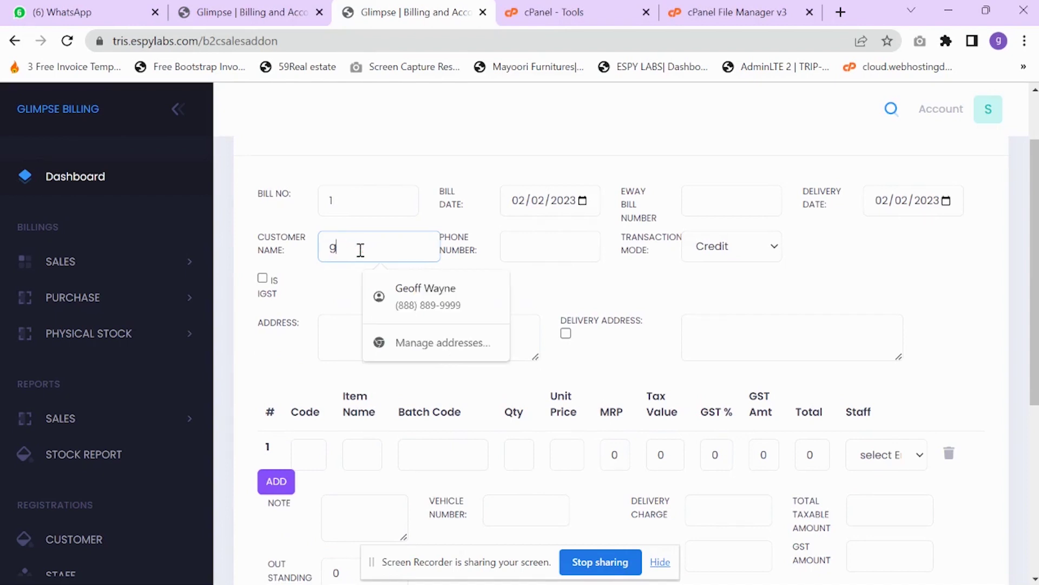
type("Gopika")
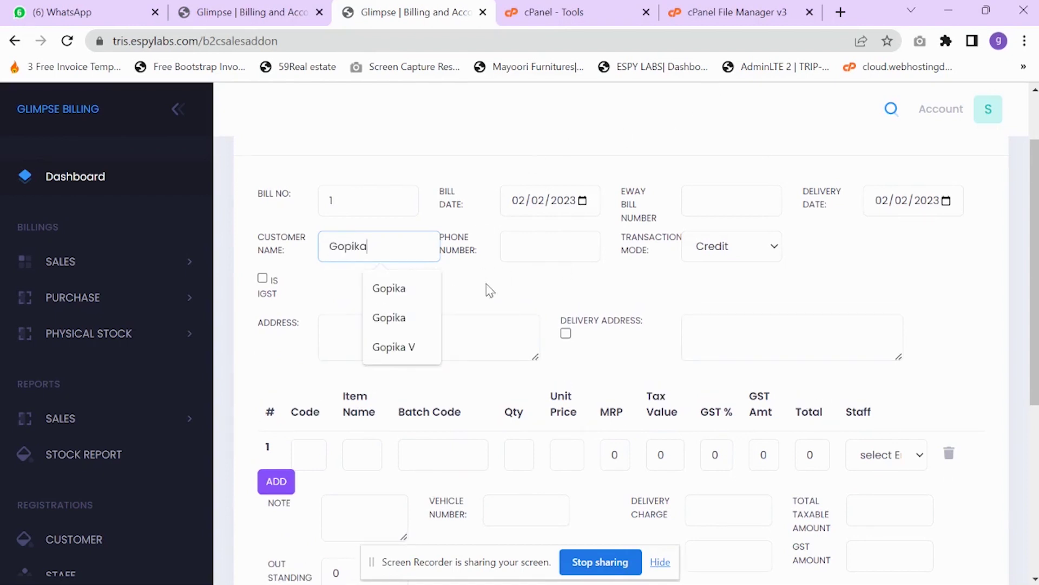
left_click(476, 288)
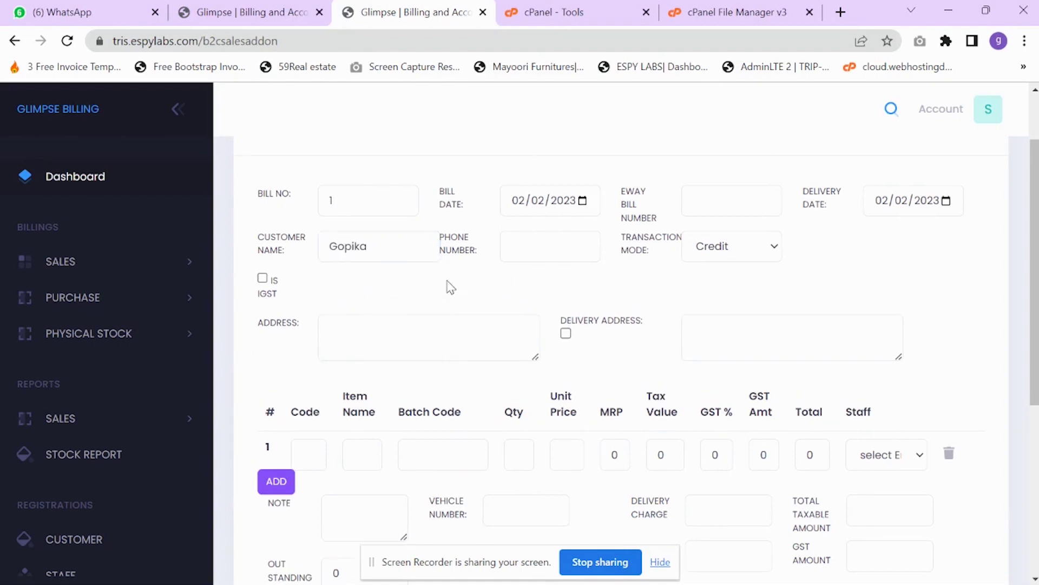
left_click(385, 240)
left_click(483, 301)
left_click(538, 255)
type("99")
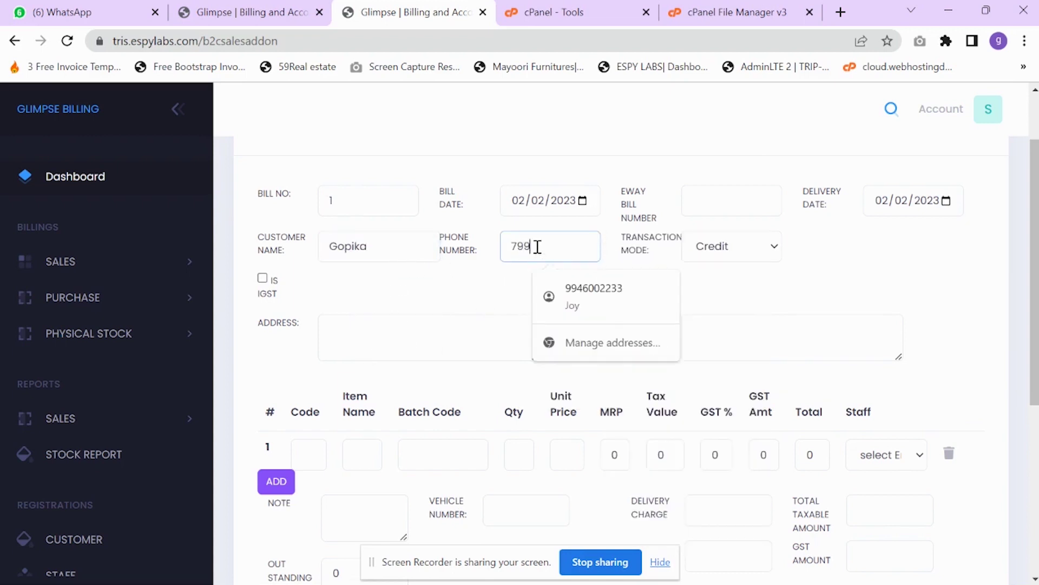
type("4460025")
- Keep Credit mode, pick the delivery date, and copy address test into the delivery address
left_click(710, 255)
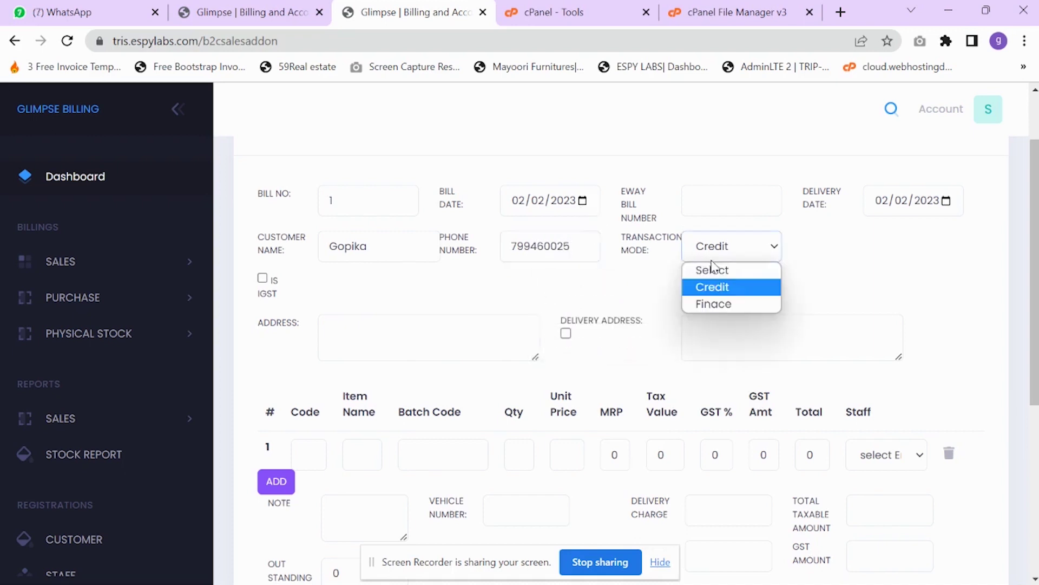
left_click(718, 293)
left_click(730, 204)
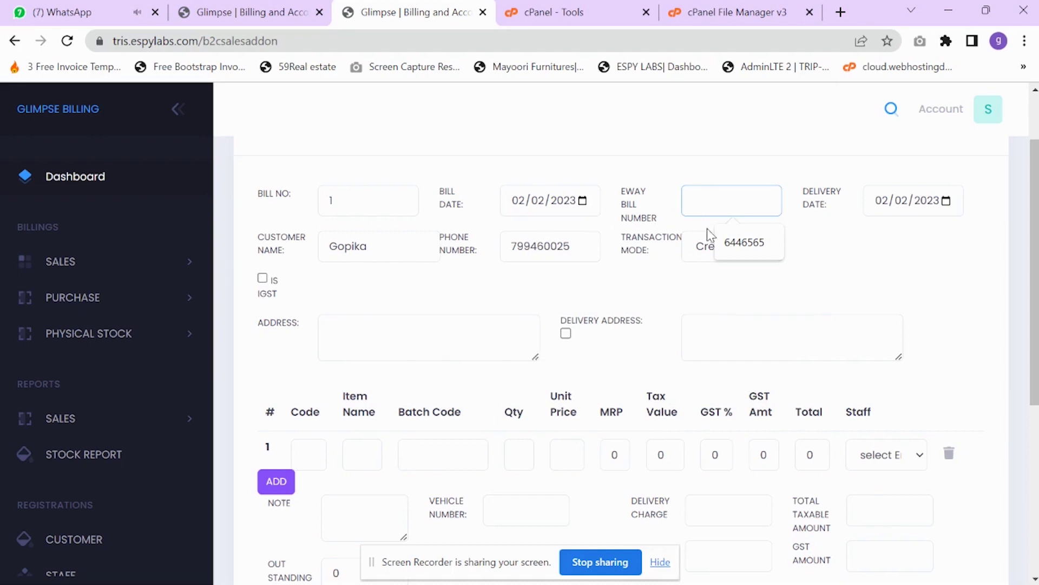
left_click(947, 203)
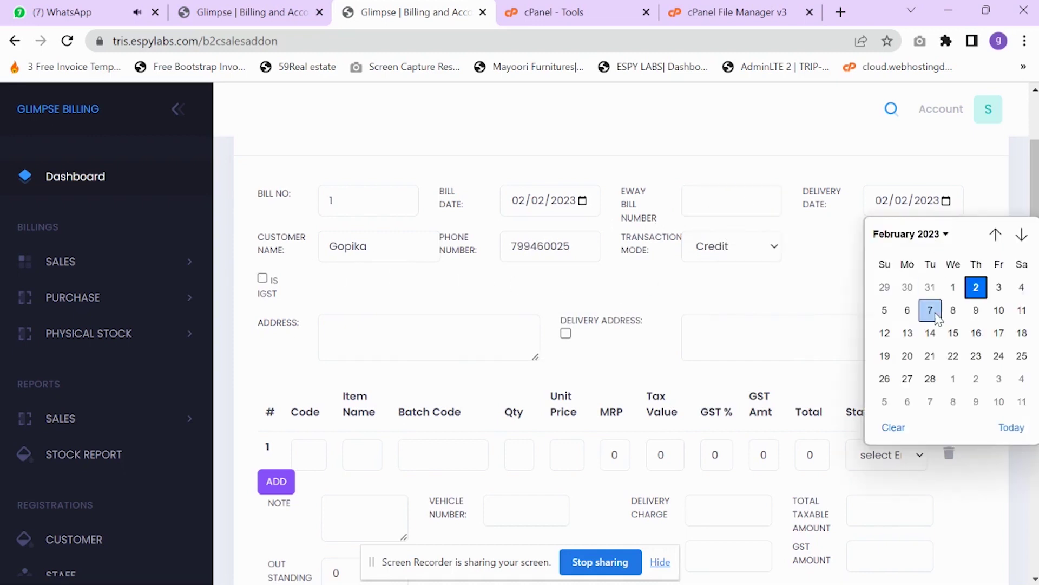
scroll(326, 336, "up", 1)
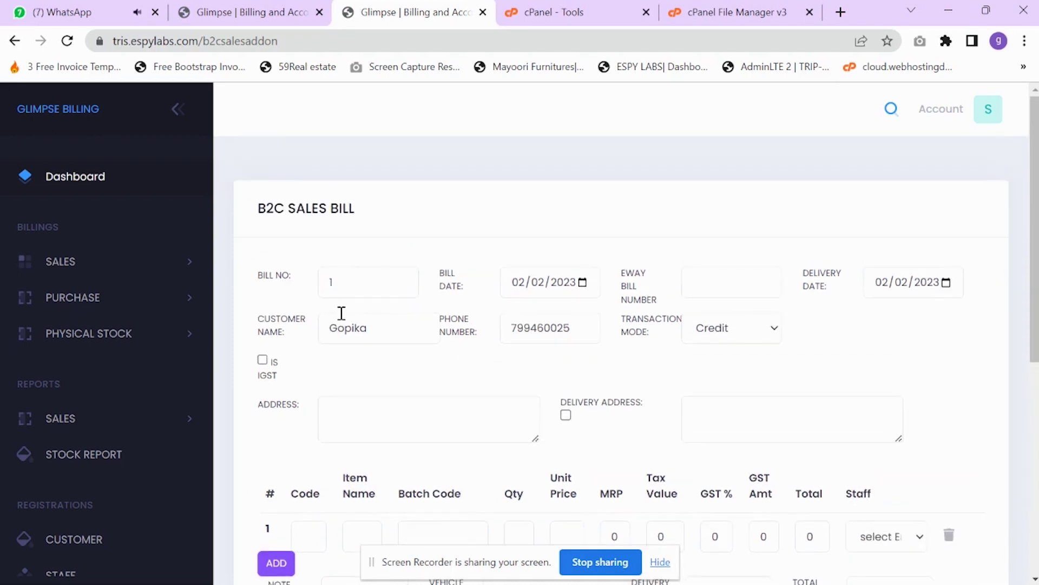
left_click(945, 284)
left_click(976, 391)
scroll(538, 378, "down", 3)
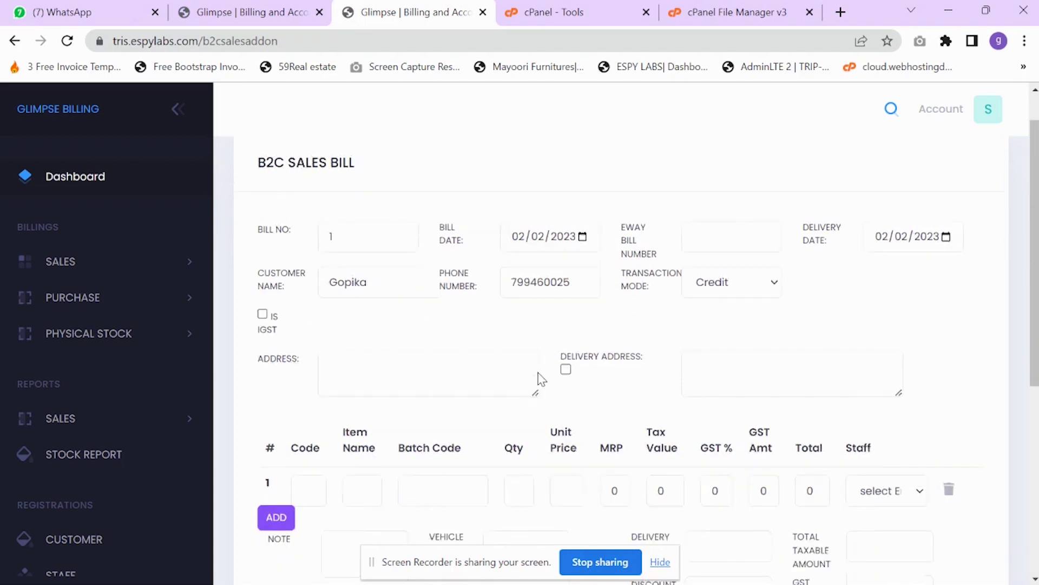
left_click(372, 263)
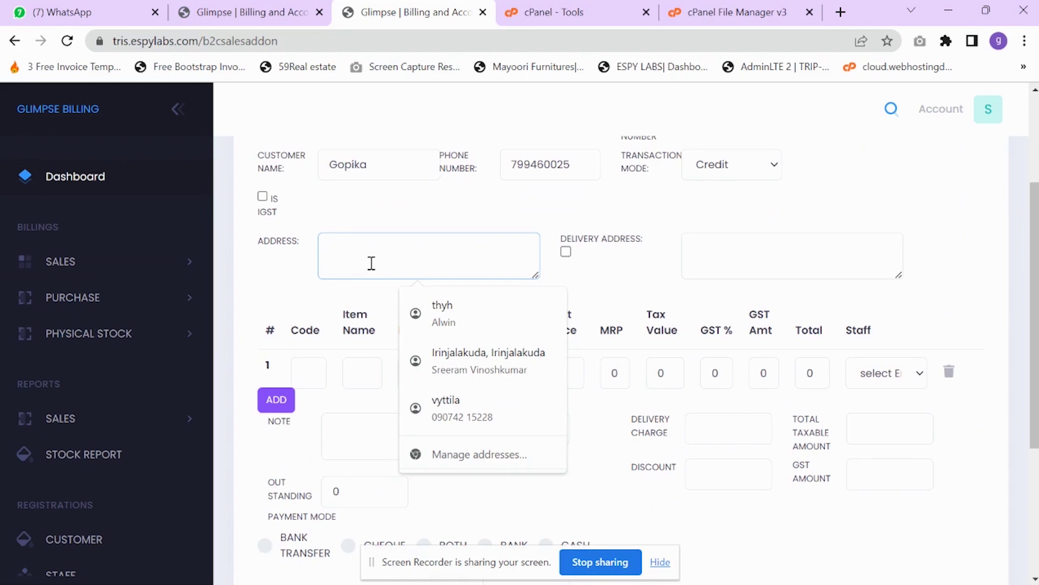
left_click(565, 251)
scroll(459, 316, "down", 1)
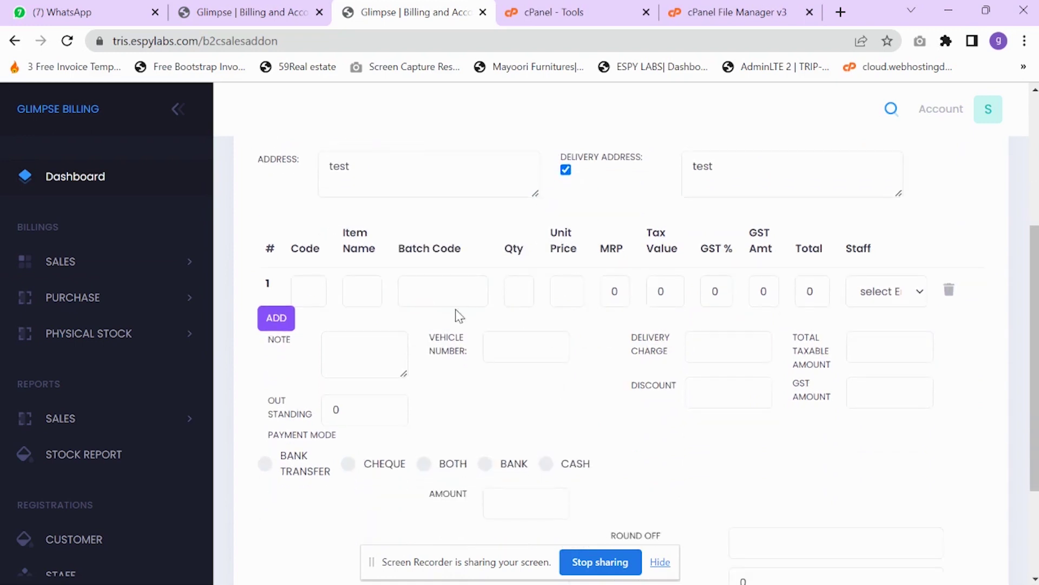
- Add item SH (VSHIRT) from batch 5 in row 1, replacing a wrong UV code
left_click(319, 290)
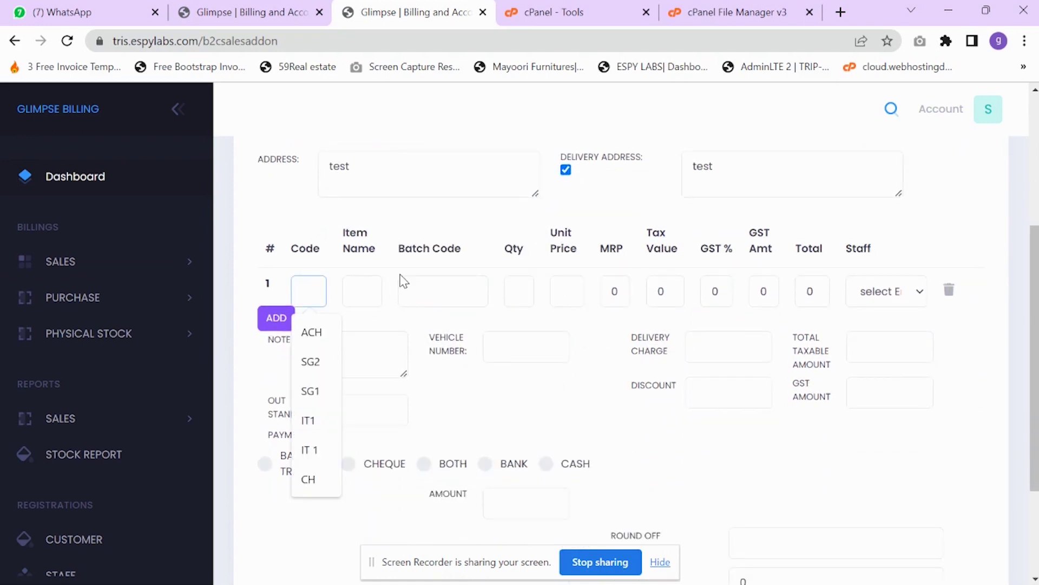
type("vs")
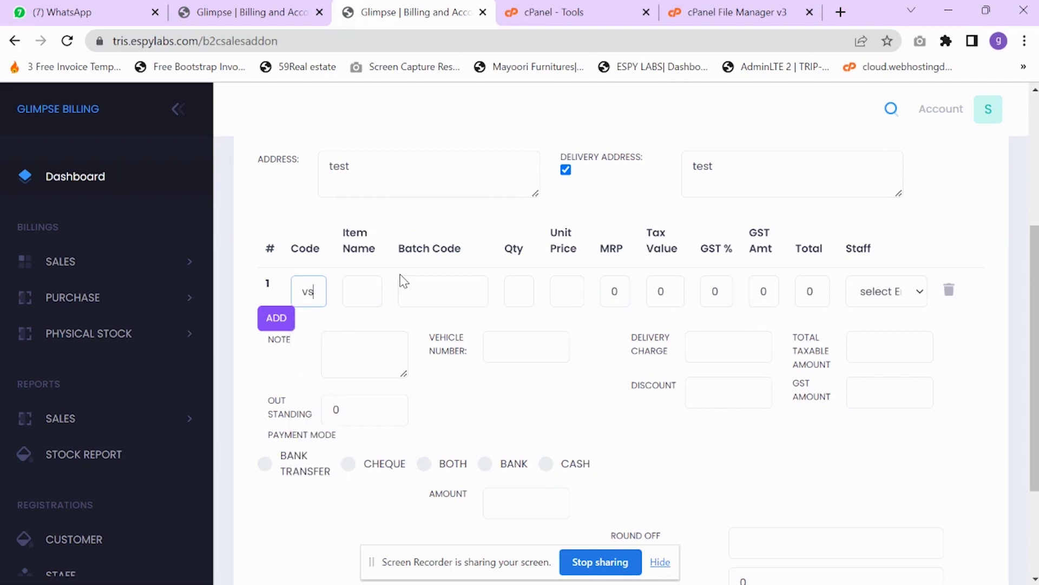
key("BackSpace")
key("Down")
key("Return")
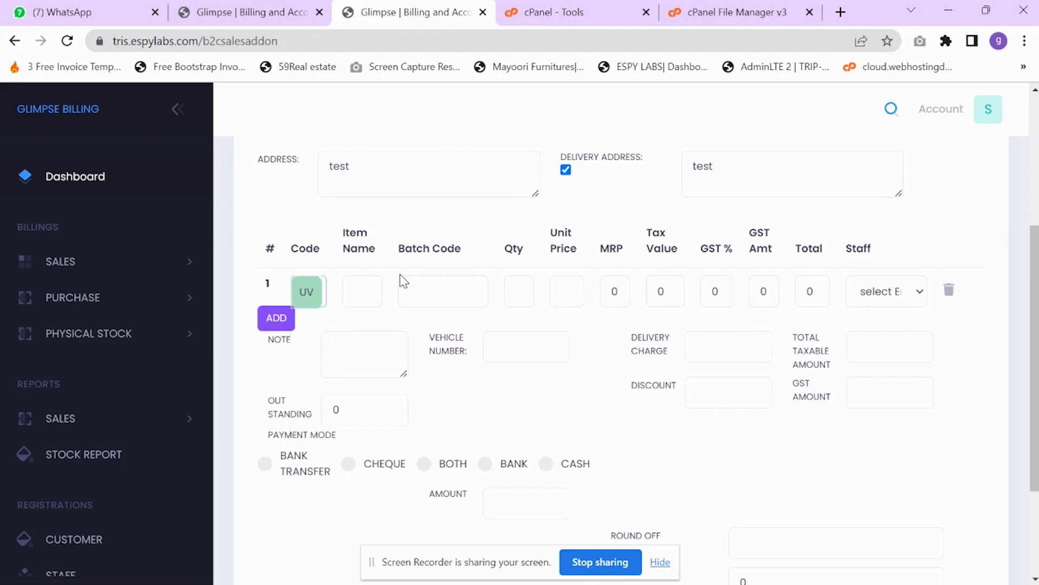
left_click(304, 294)
left_click(322, 298)
type("s")
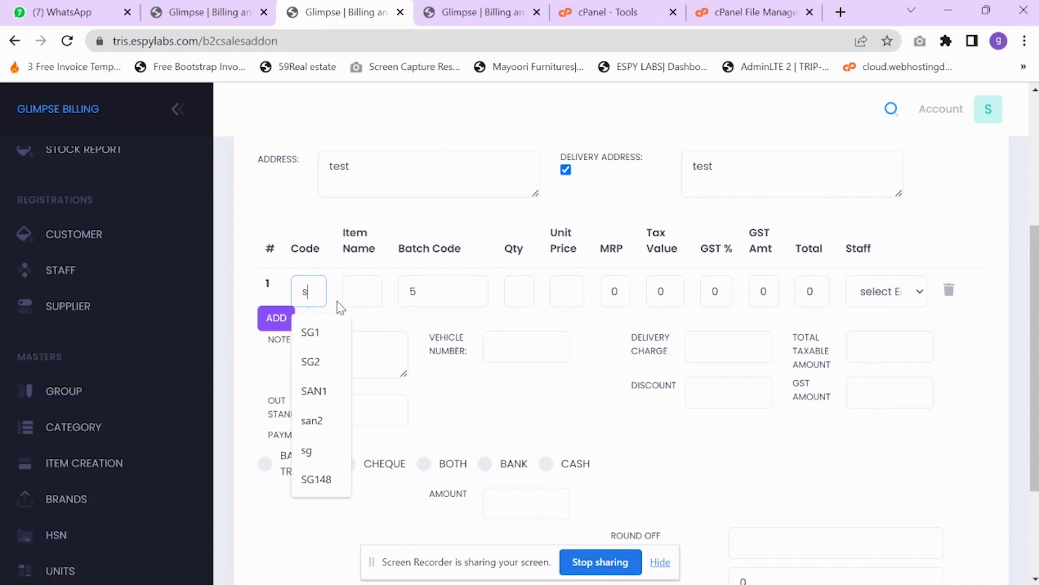
type("h")
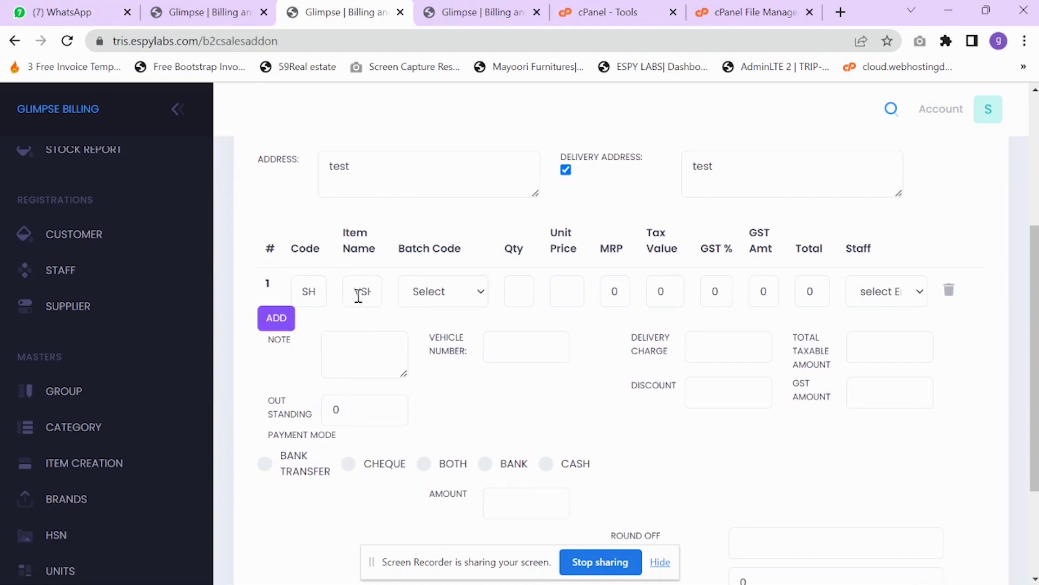
left_click_drag(352, 291, 374, 290)
left_click(442, 291)
left_click(434, 332)
- Review the row's unit price 20 and MRP, and check the Staff choices without selecting one
double_click(564, 289)
left_click(603, 290)
double_click(623, 291)
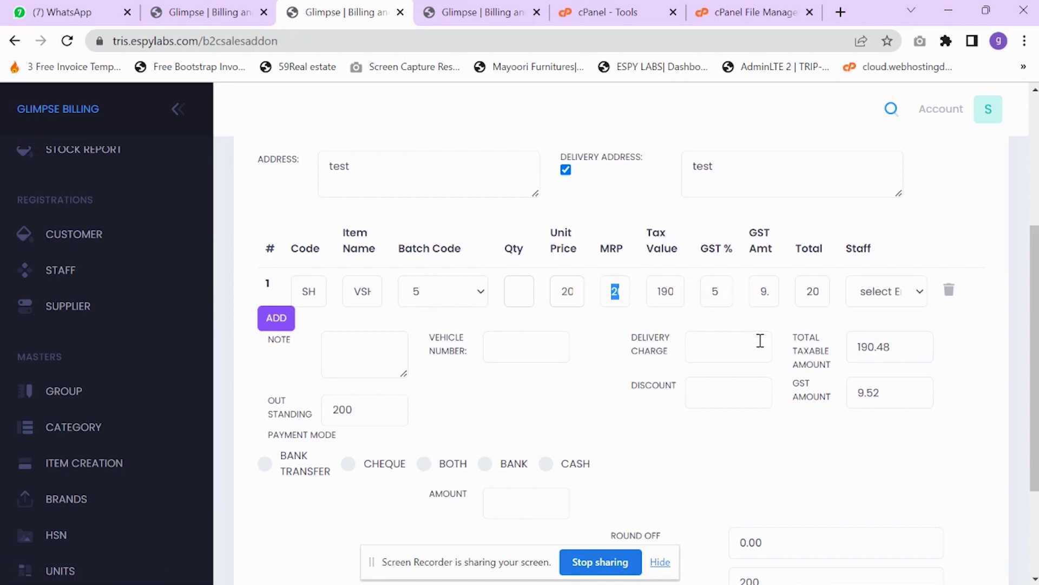
left_click(896, 294)
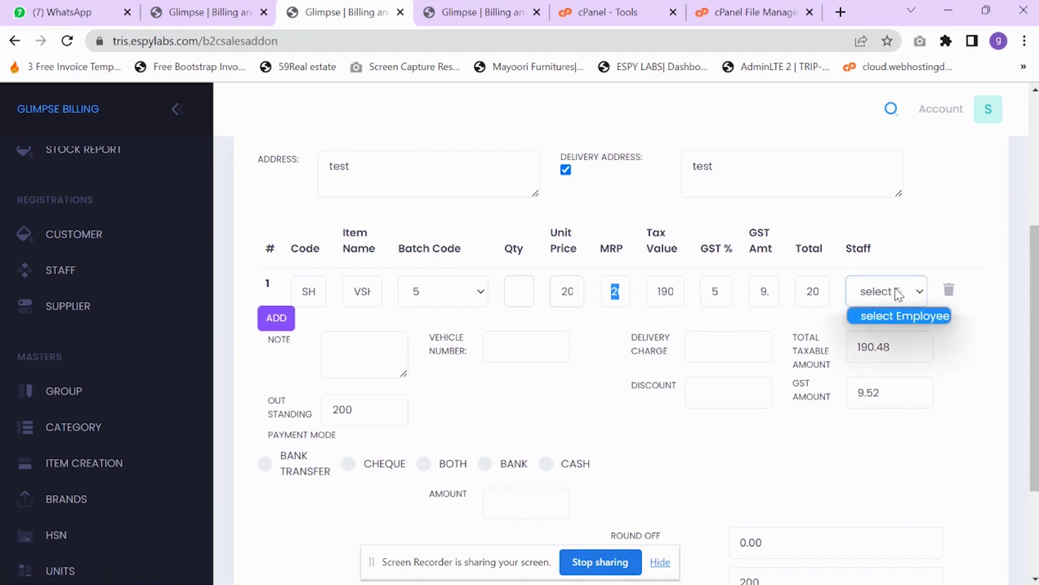
left_click(873, 298)
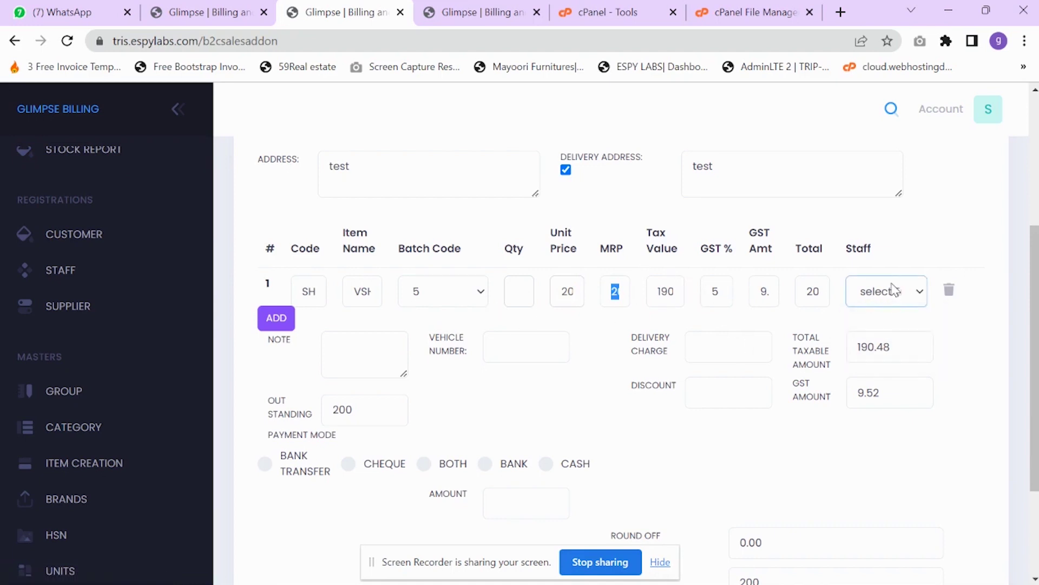
left_click(894, 291)
left_click(898, 316)
scroll(383, 422, "down", 1)
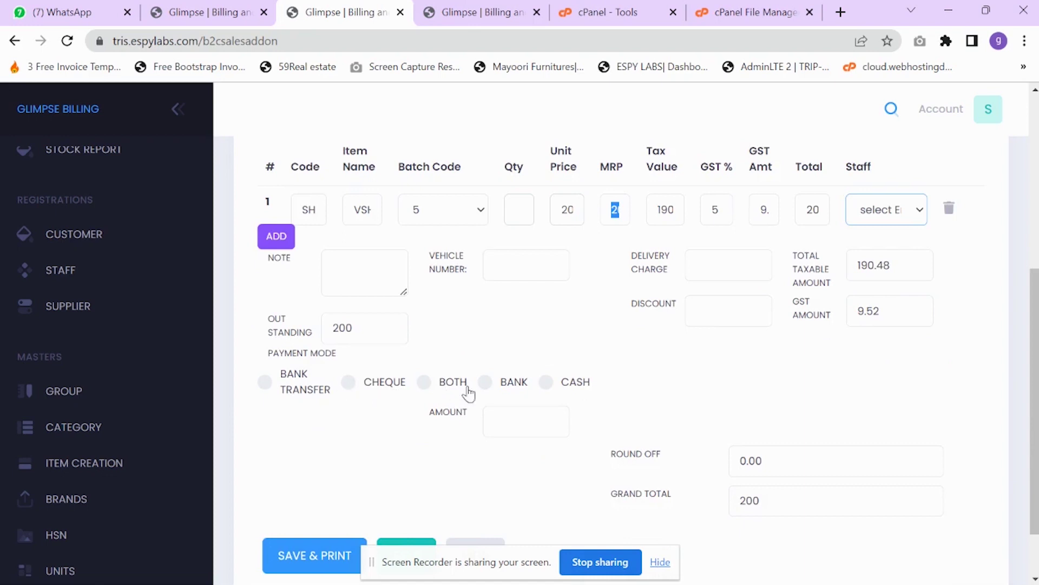
- Record a cash payment of 200 on the sale
left_click(544, 382)
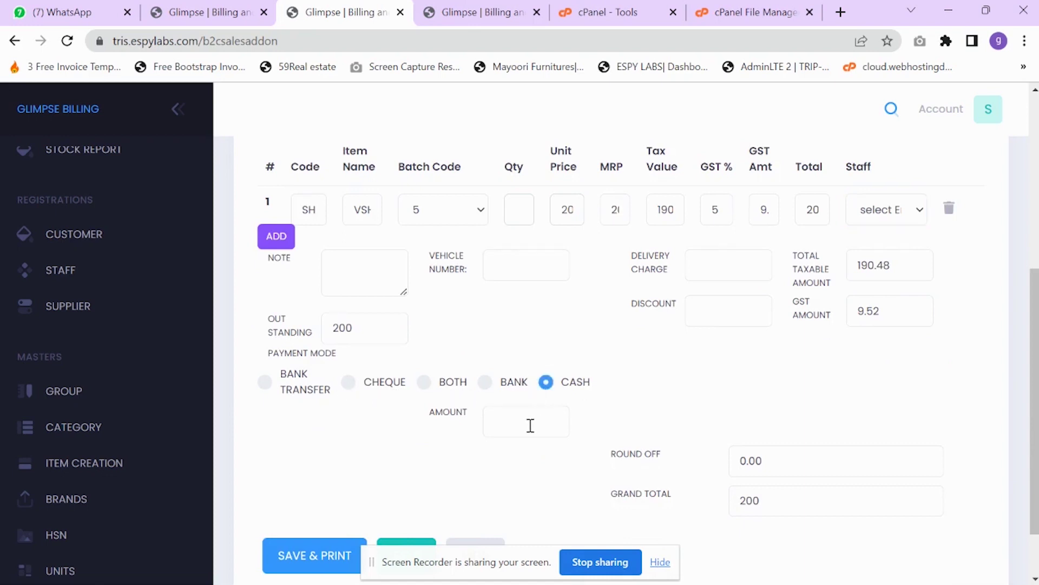
left_click(530, 425)
type("200")
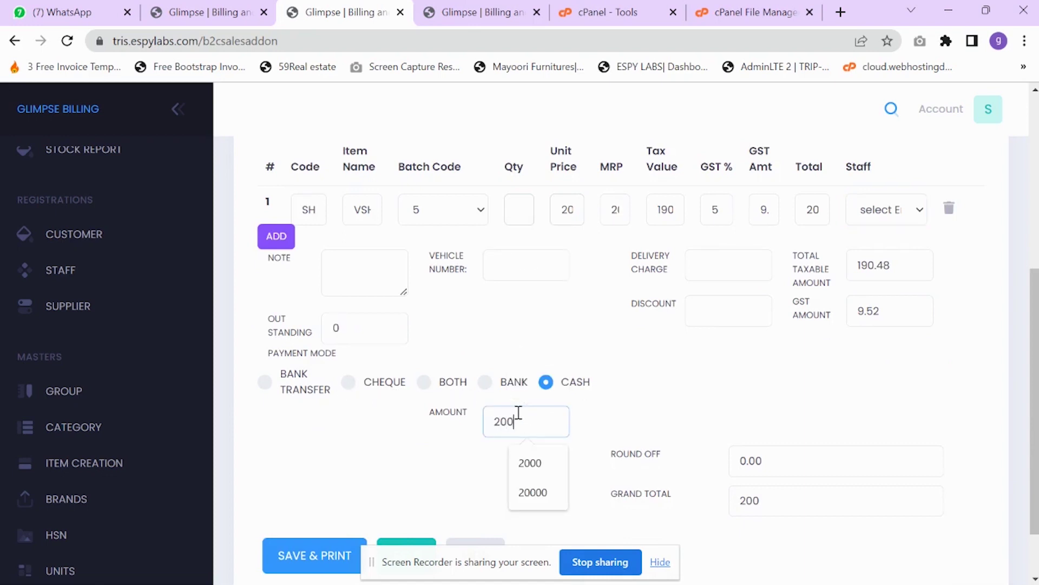
left_click(389, 447)
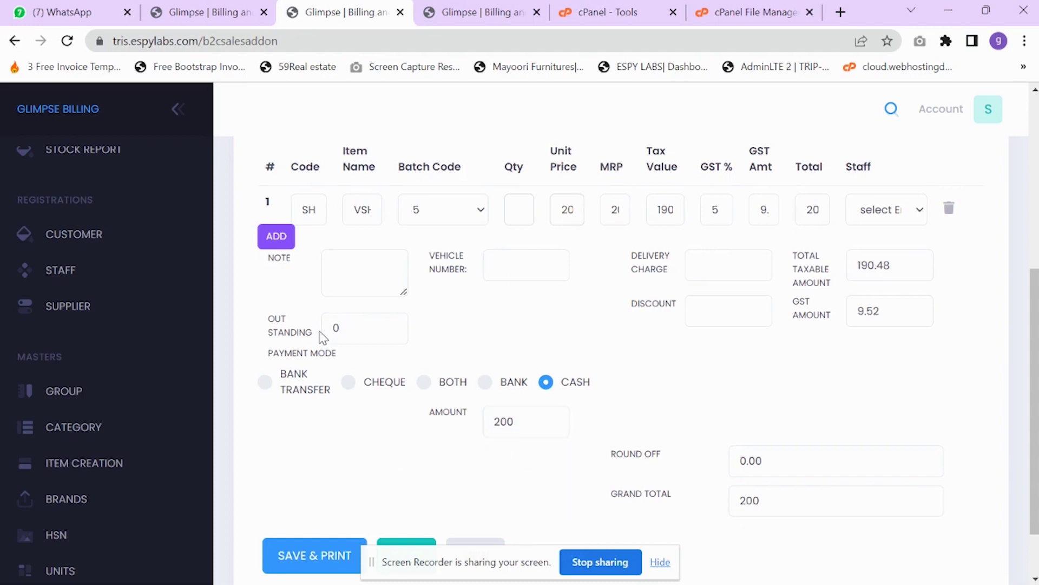
- Save and print the fully paid sale, retrying until it saves, and open the B2C sales list
scroll(389, 440, "down", 2)
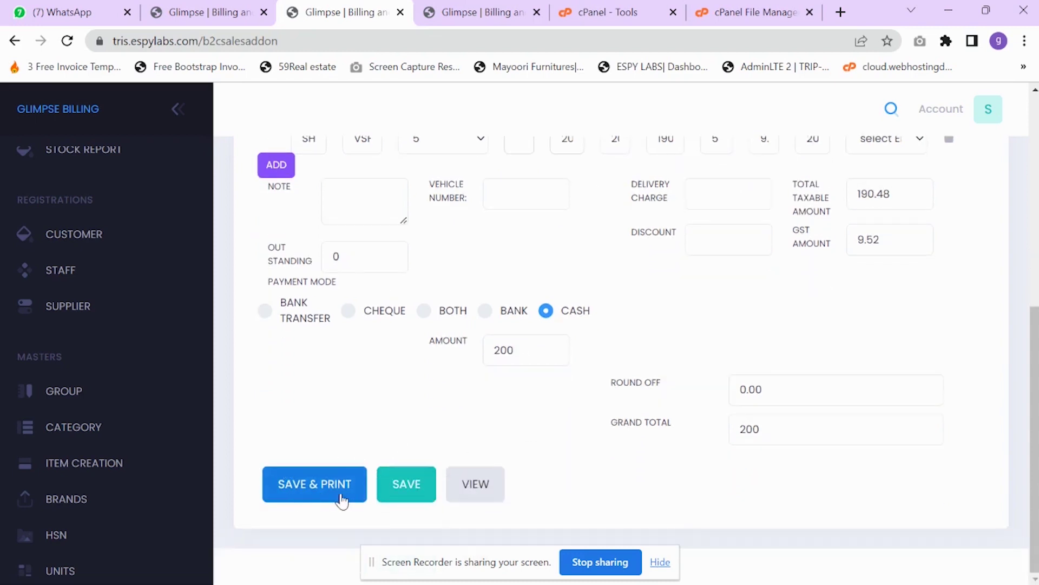
left_click(335, 495)
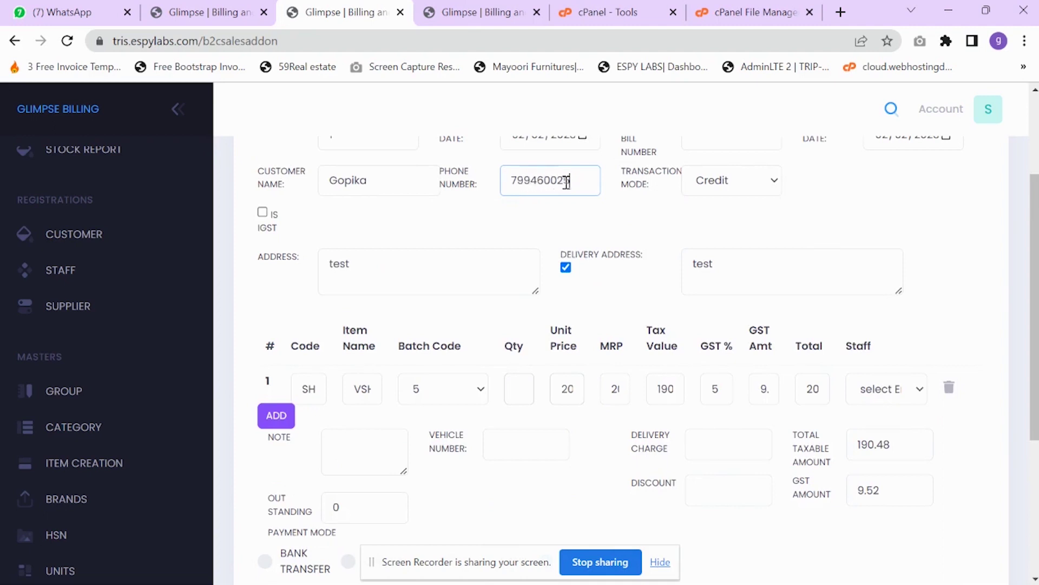
scroll(379, 406, "down", 5)
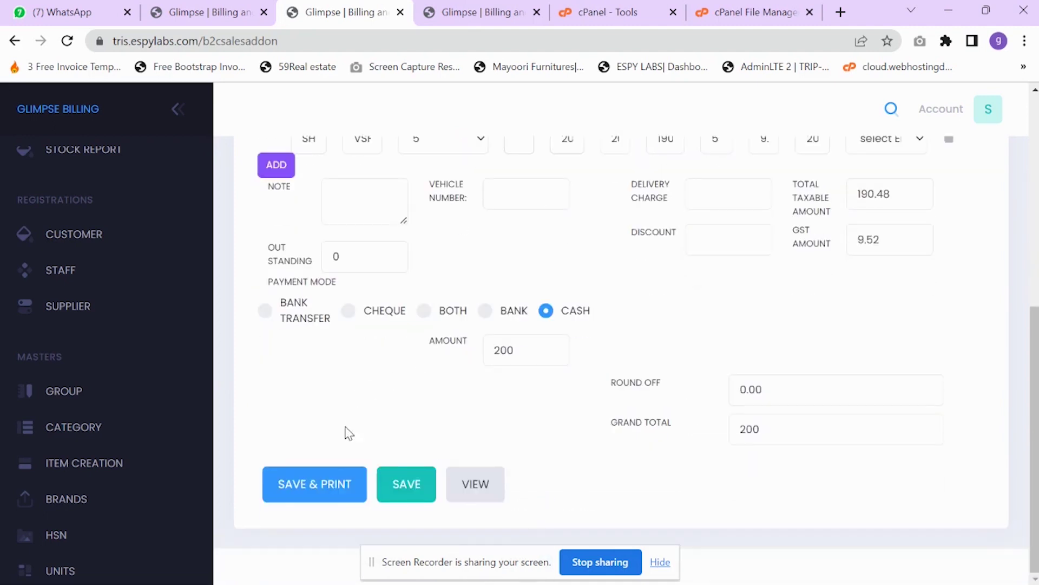
left_click(351, 490)
scroll(406, 438, "down", 5)
left_click(337, 486)
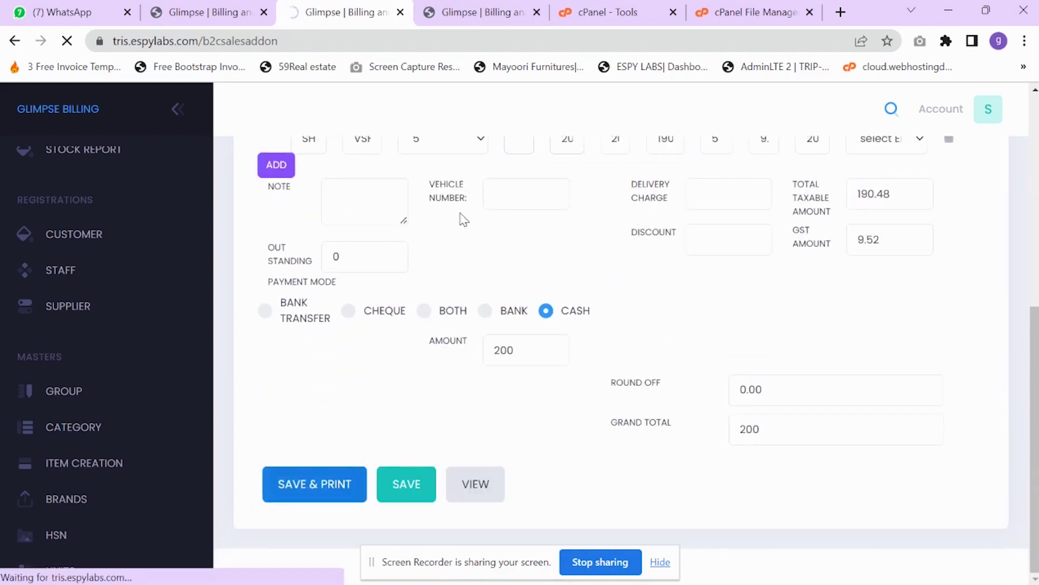
scroll(559, 248, "down", 2)
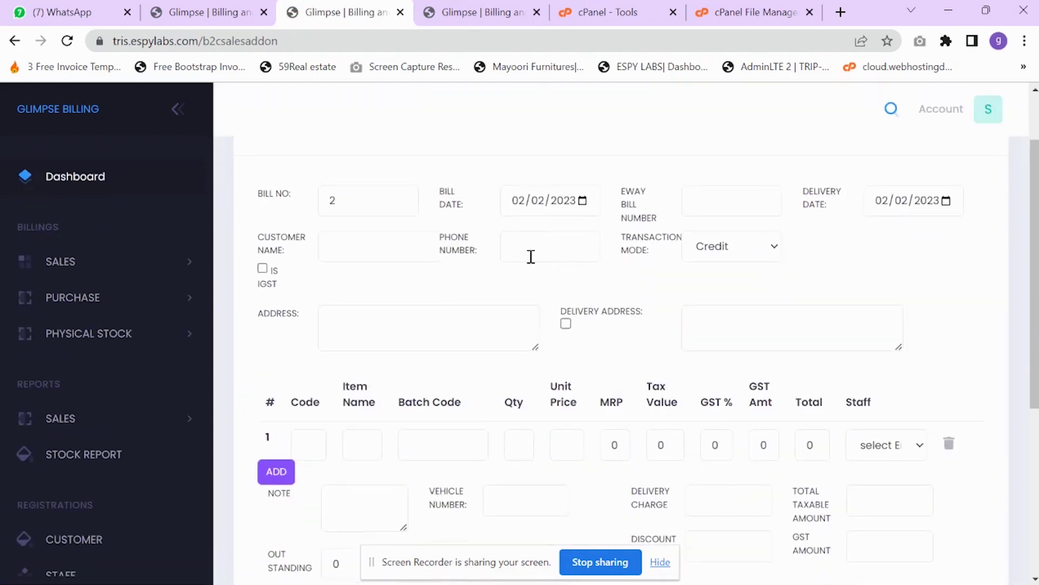
scroll(639, 315, "down", 5)
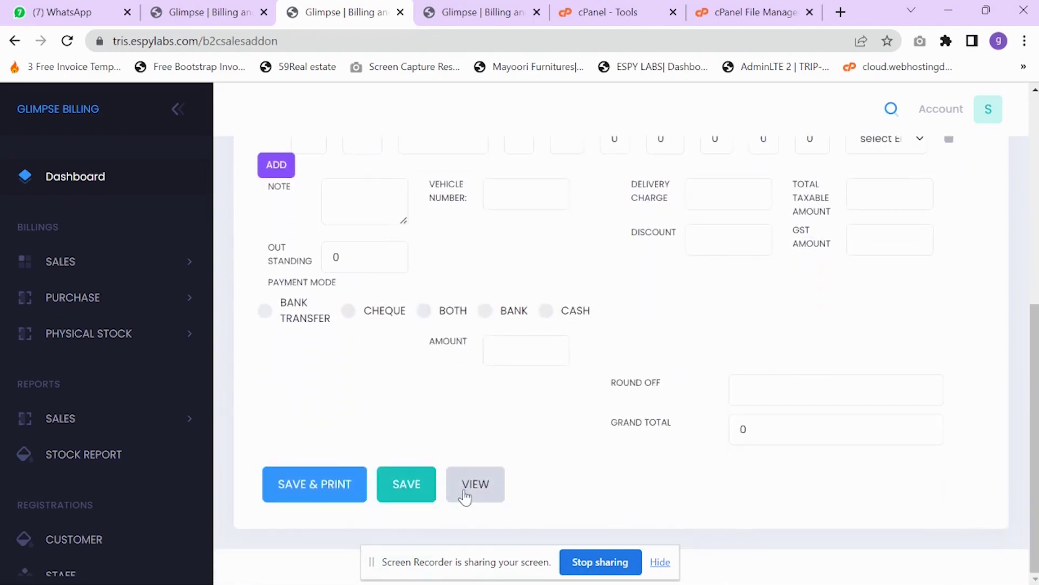
left_click(477, 486)
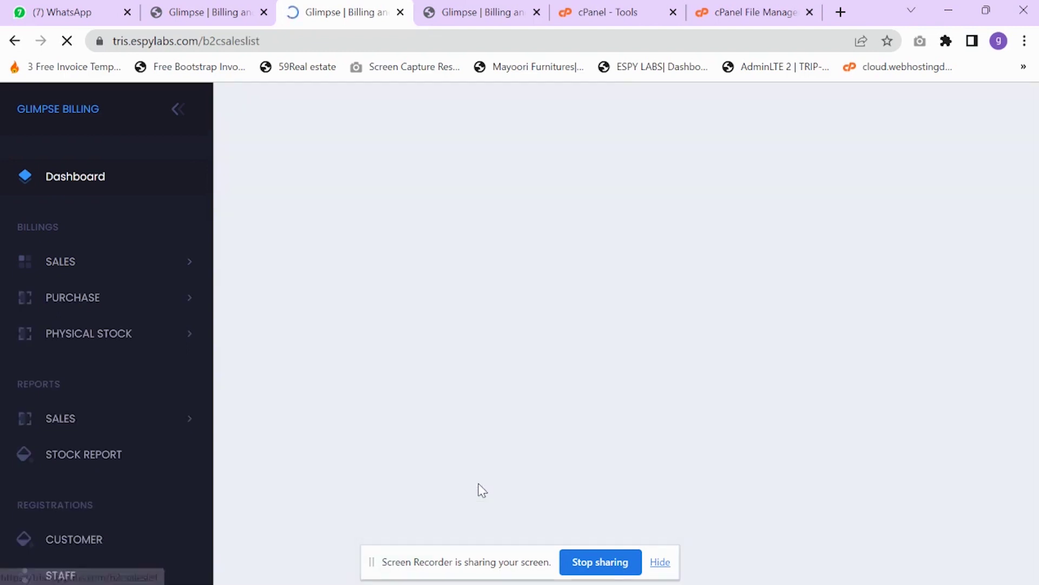
- Start B2B bill 1 with one SH VSHIRT line from batch 5, quantity 1, totalling 200
key("alt+Left")
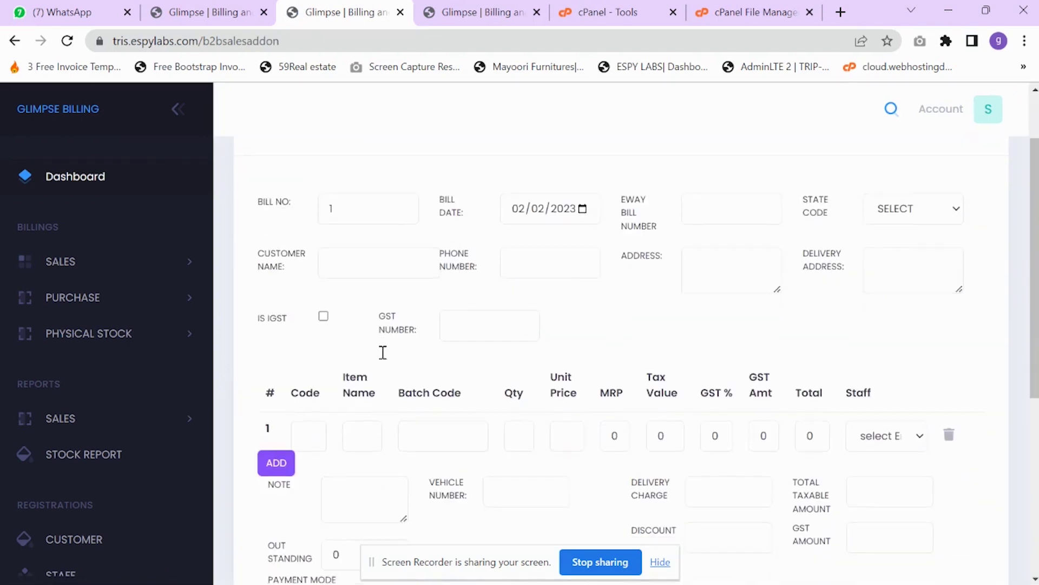
left_click(308, 435)
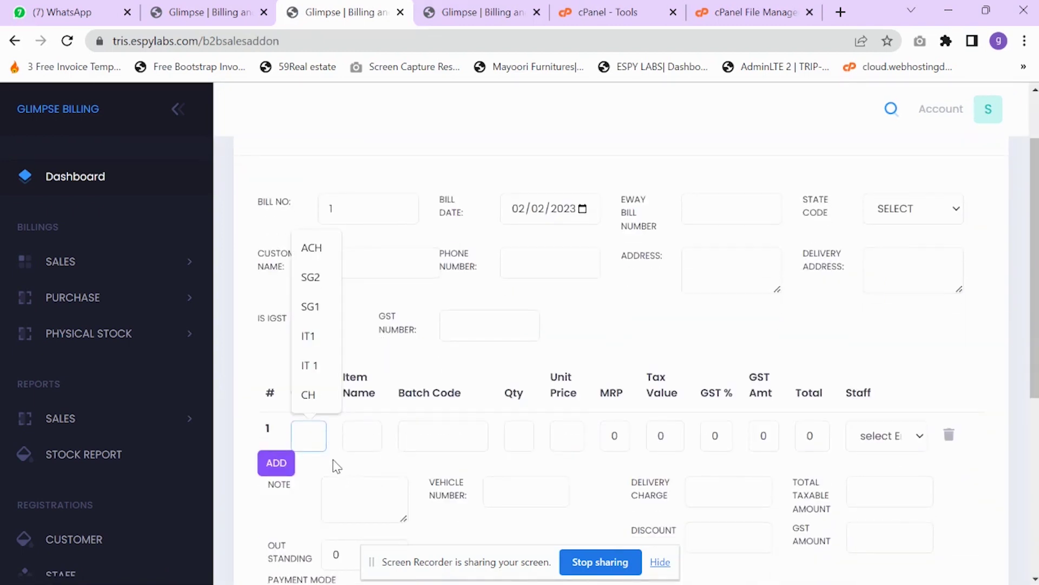
type("sh")
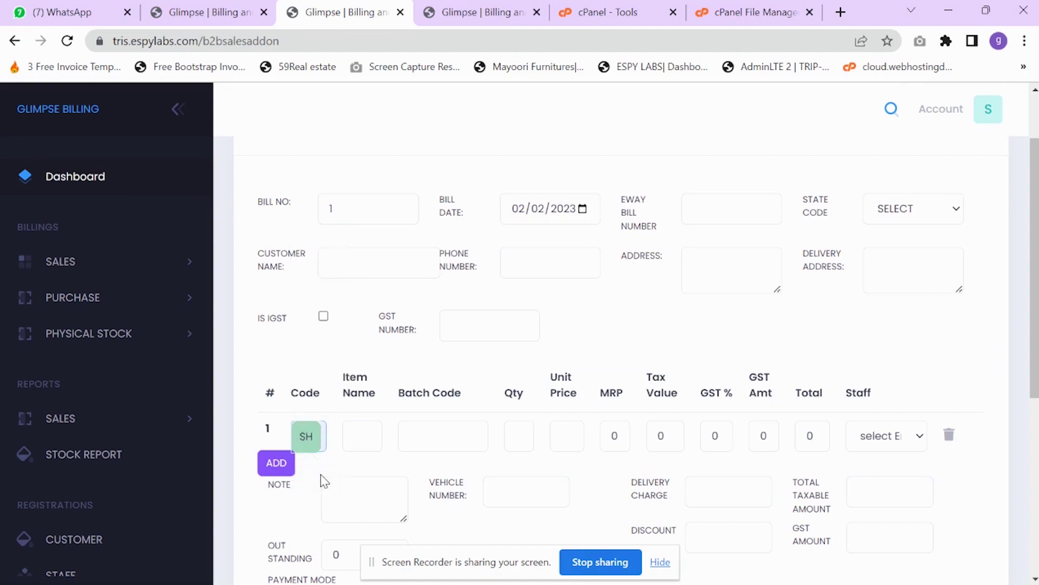
left_click(305, 434)
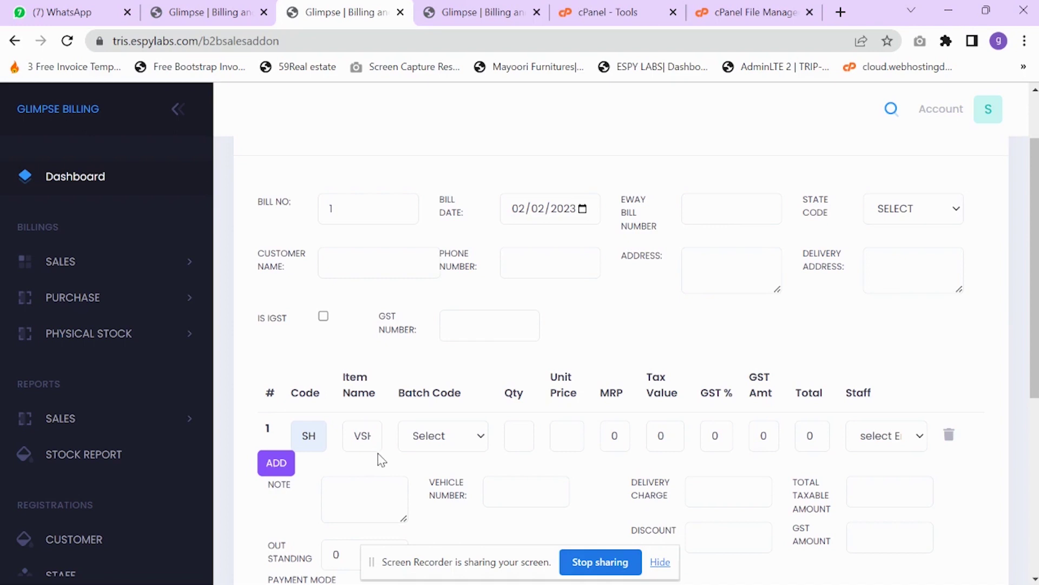
left_click(464, 433)
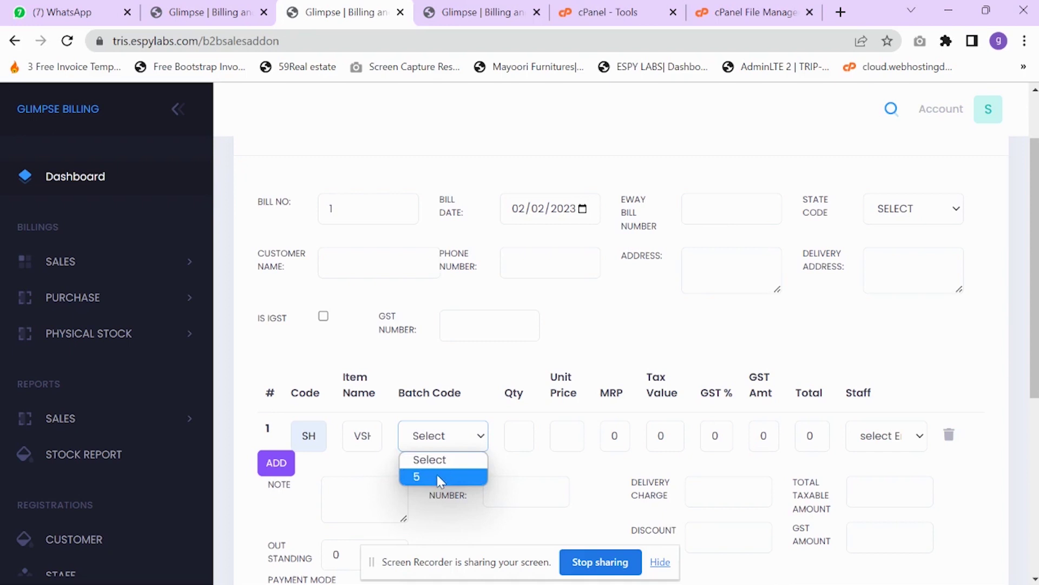
left_click(439, 481)
key("Down")
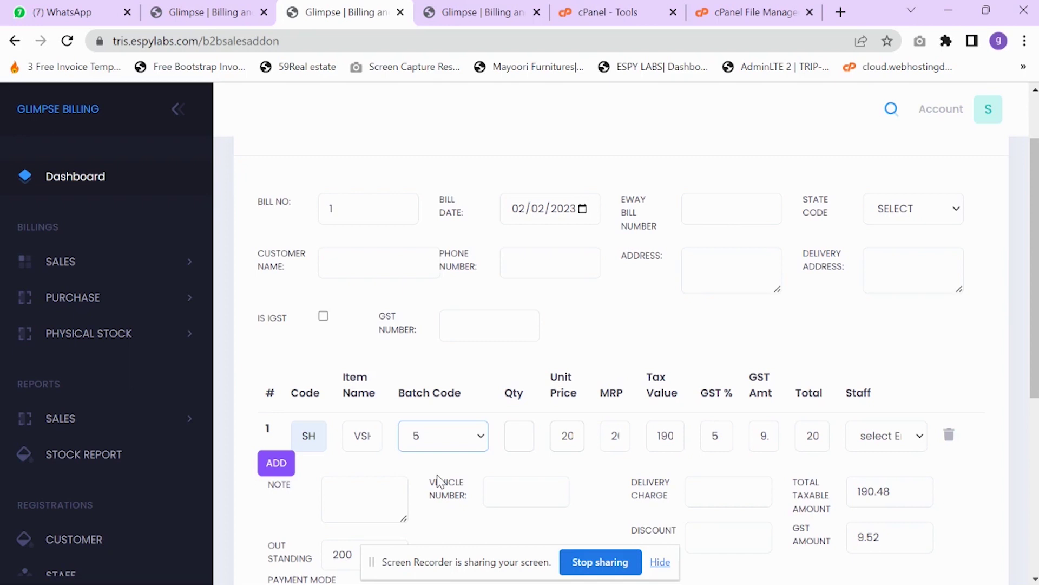
left_click(541, 437)
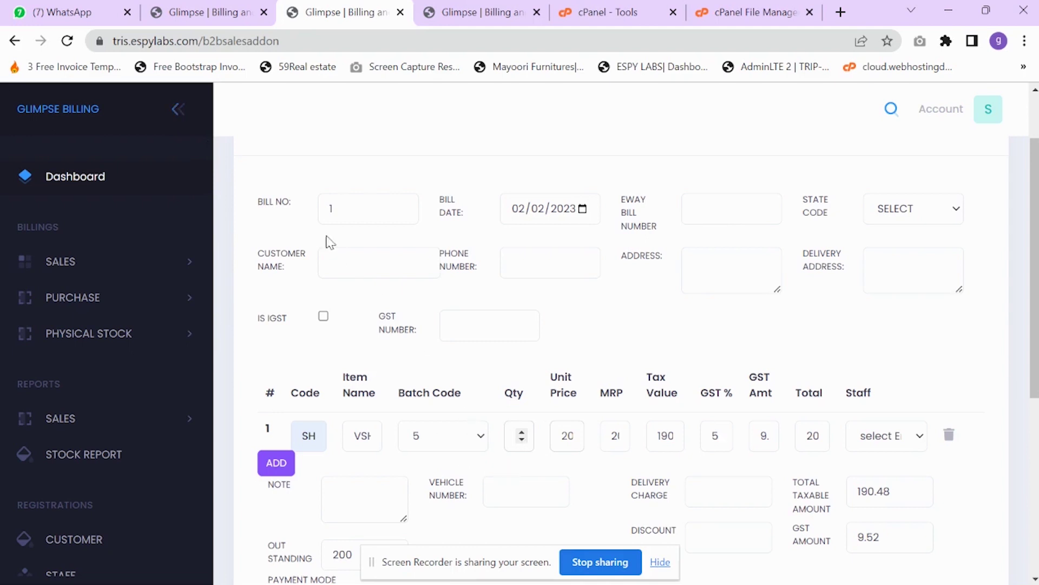
left_click(179, 110)
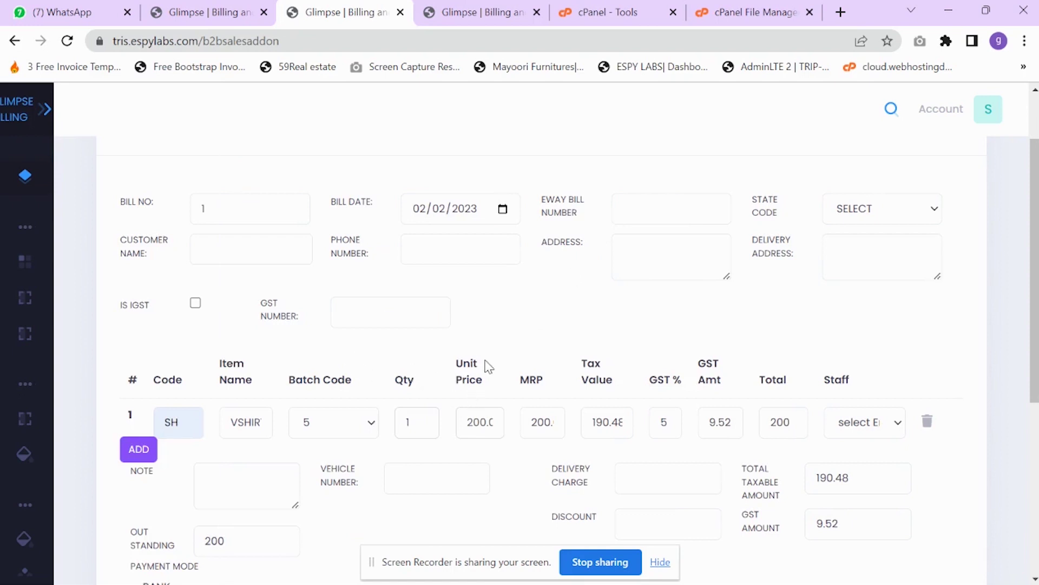
- Change the VSHIRT quantity to 2 and confirm the grand total of 400
key("ctrl+minus")
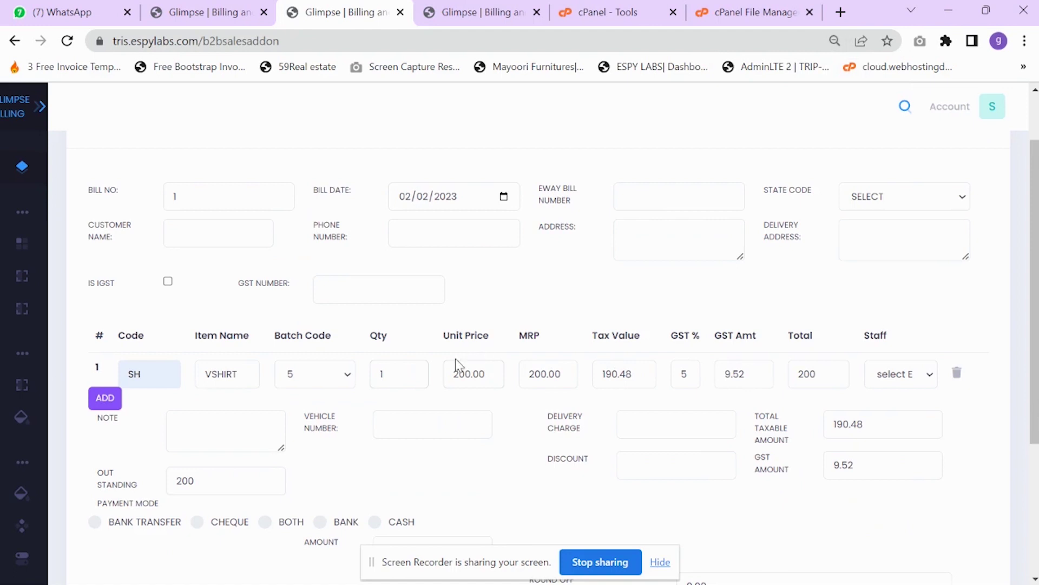
double_click(390, 374)
type("2")
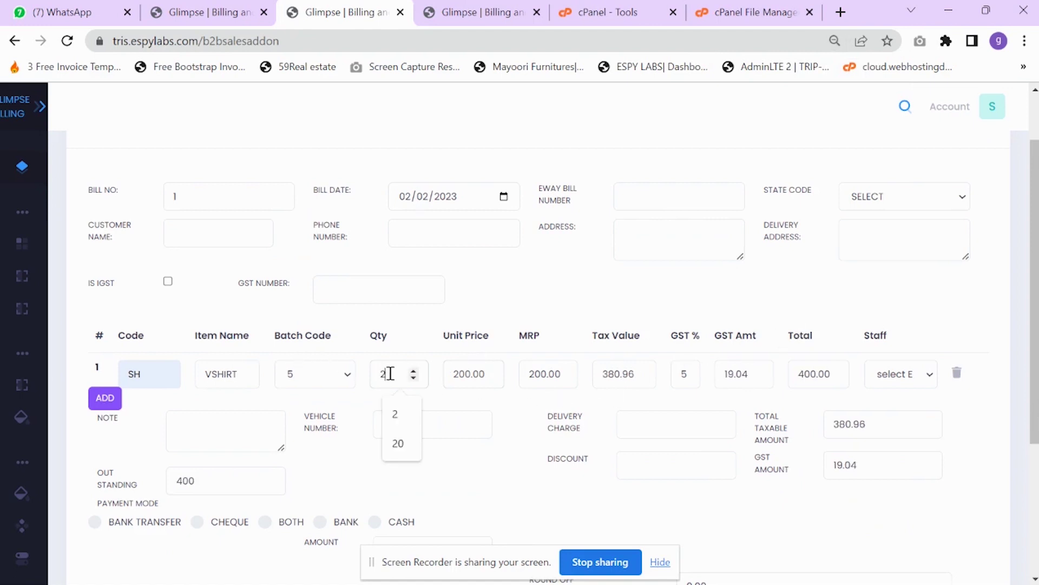
scroll(747, 493, "down", 2)
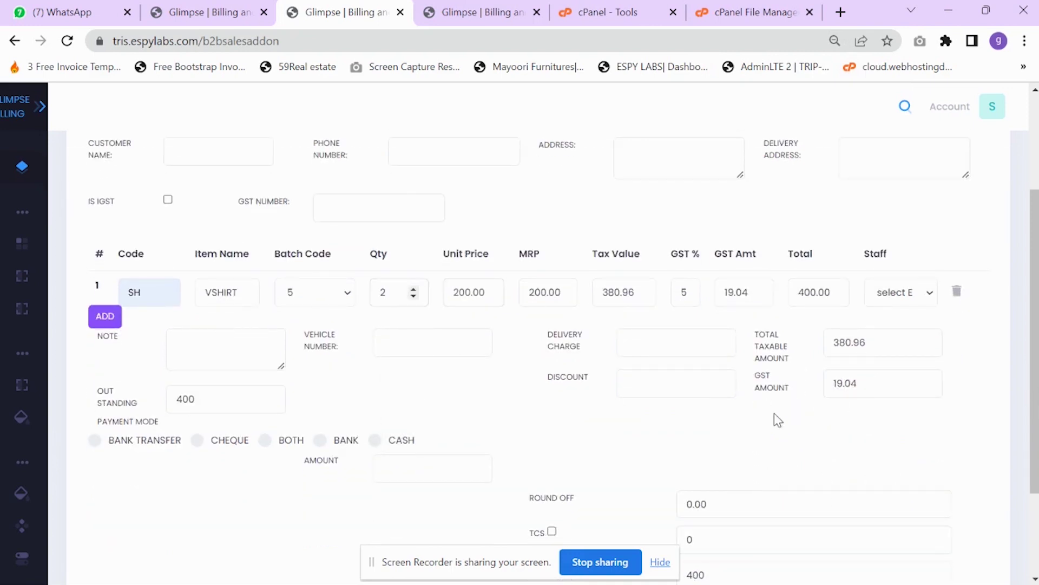
scroll(778, 420, "down", 2)
double_click(706, 491)
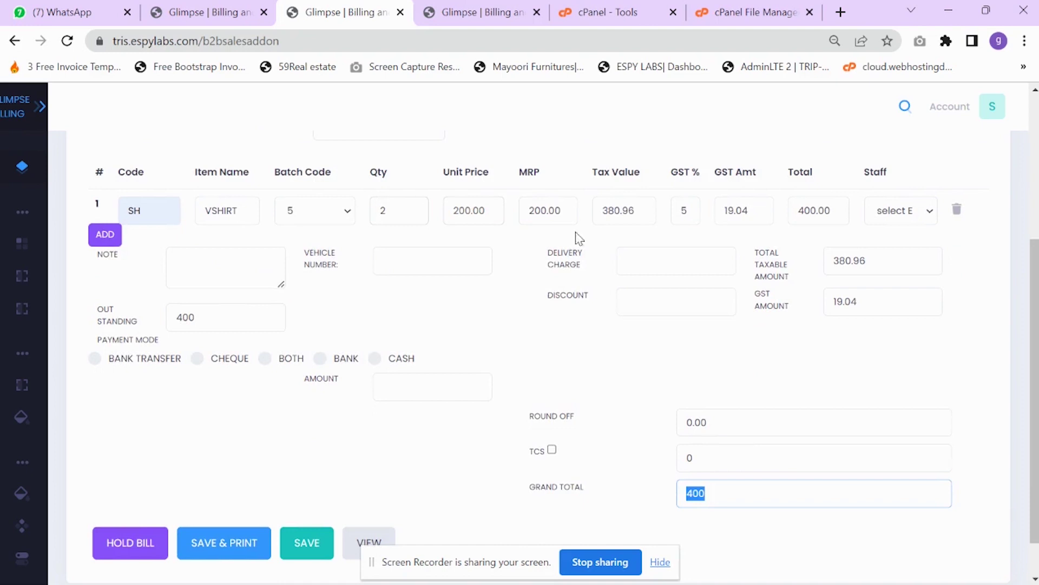
left_click(718, 496)
scroll(411, 290, "up", 2)
left_click(466, 309)
scroll(542, 433, "down", 1)
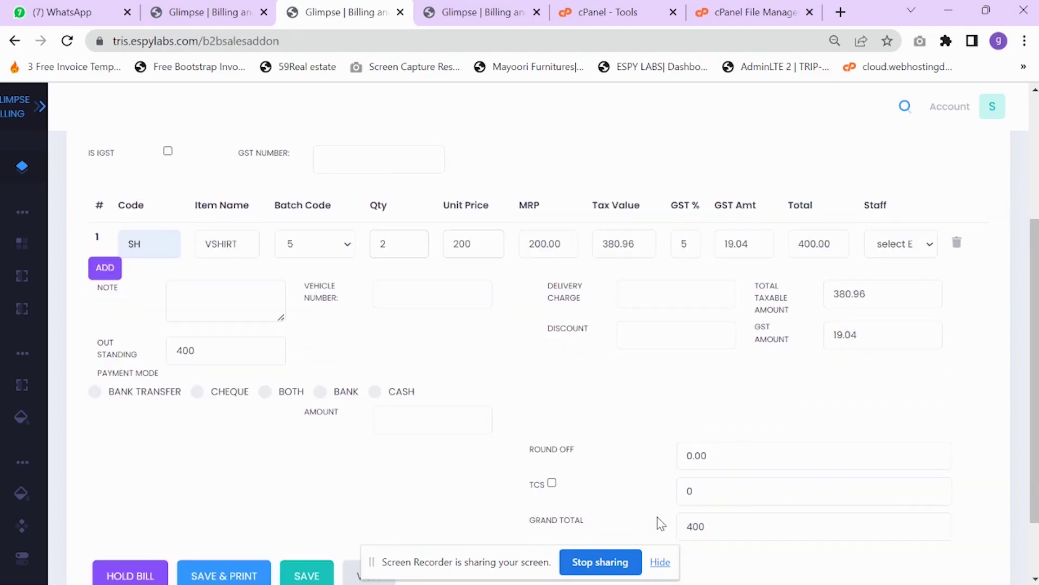
double_click(722, 528)
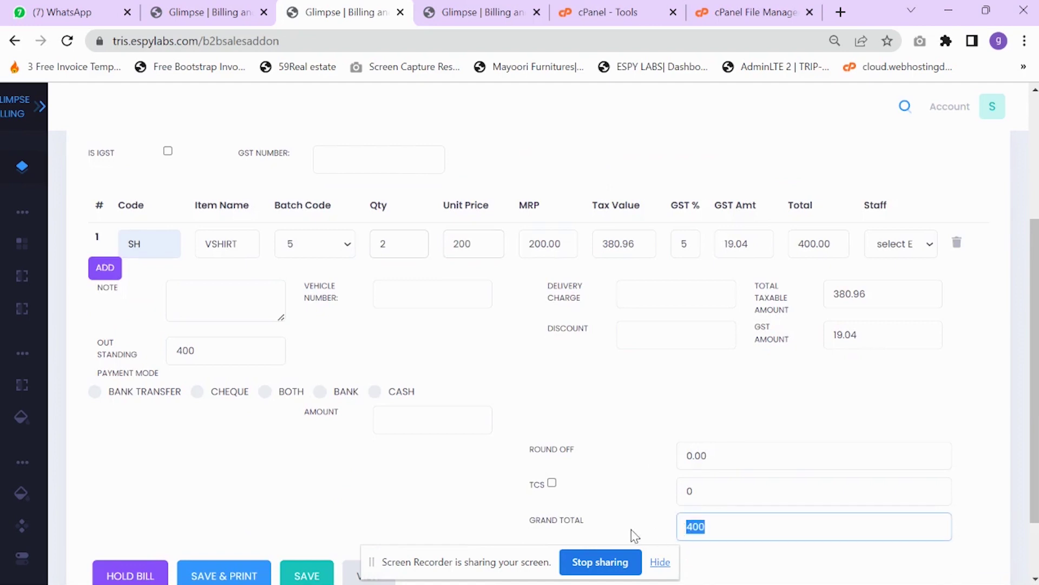
- Pay 400 in cash and attempt saving, which prompts for the customer name
left_click(374, 390)
left_click(430, 422)
type("400")
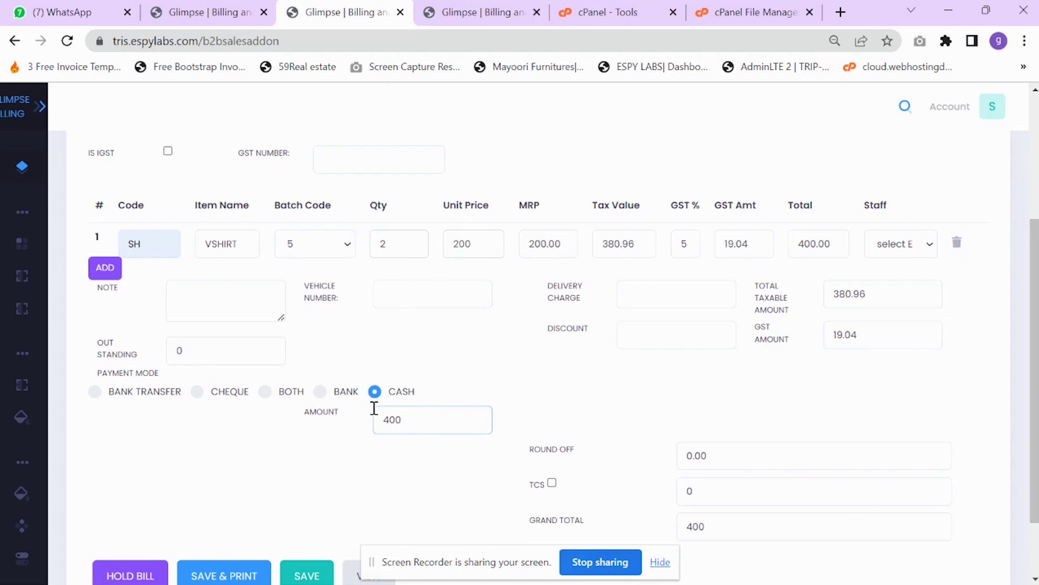
scroll(294, 485, "down", 2)
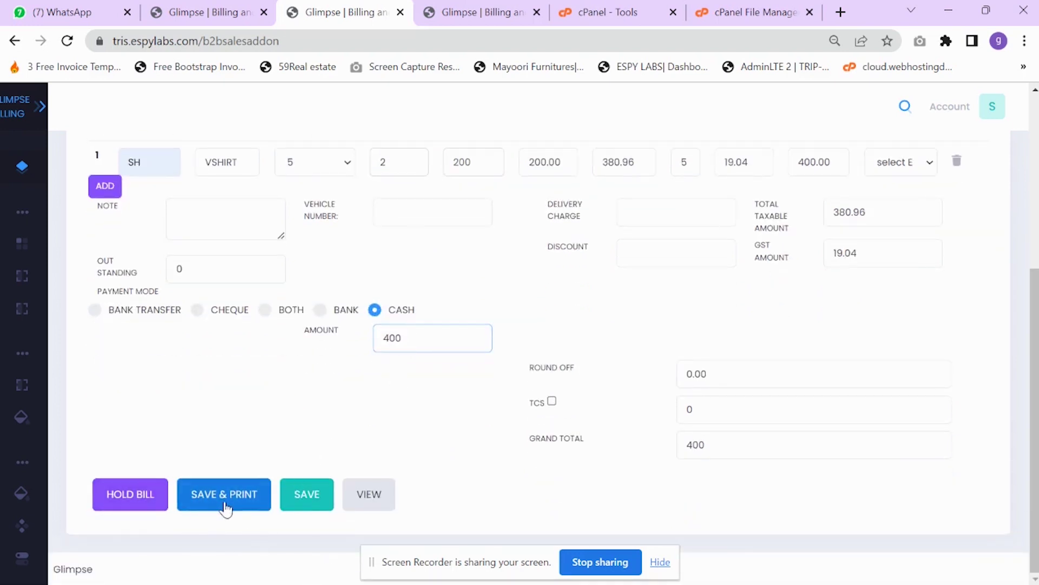
left_click(229, 507)
scroll(252, 441, "up", 4)
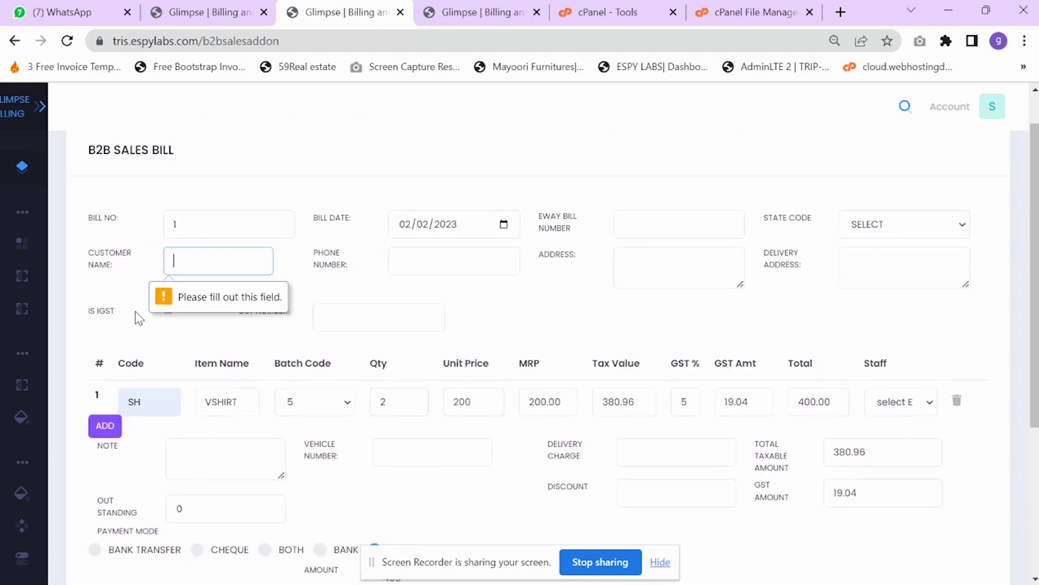
- Pick the saved customer so their name, phone and address test fill in
left_click(192, 266)
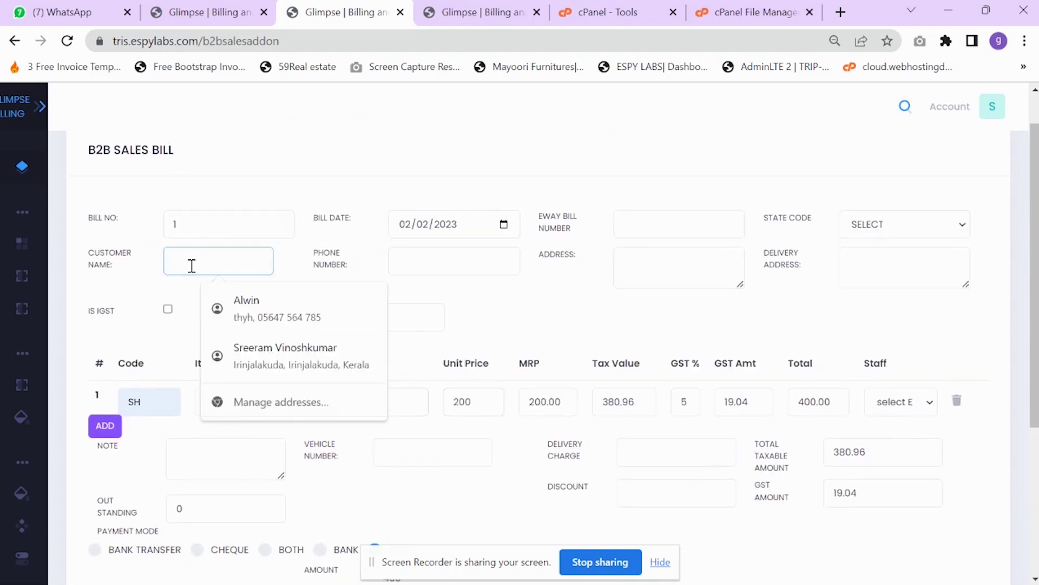
type("Gopika")
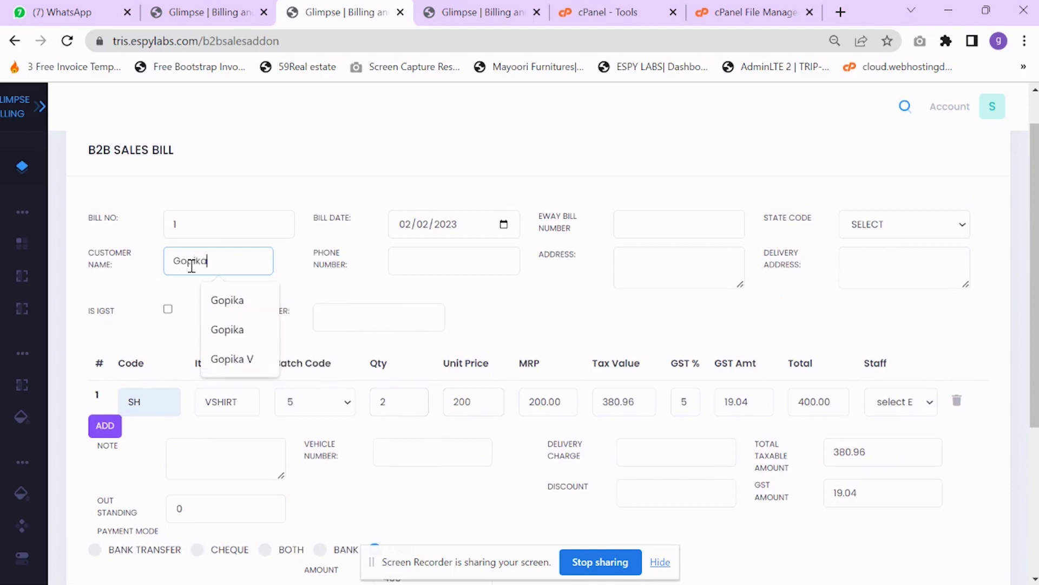
left_click(152, 305)
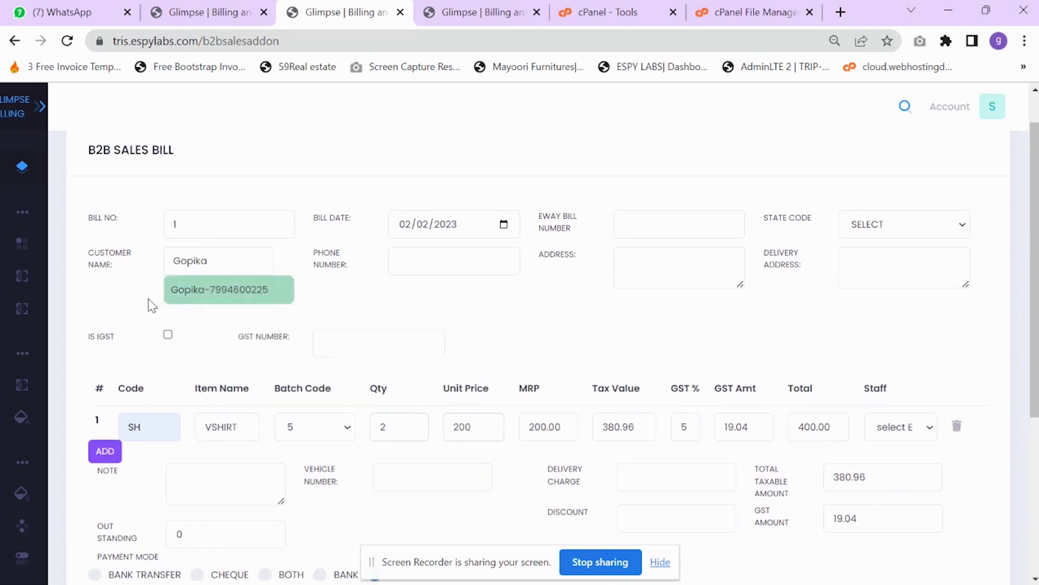
left_click(209, 289)
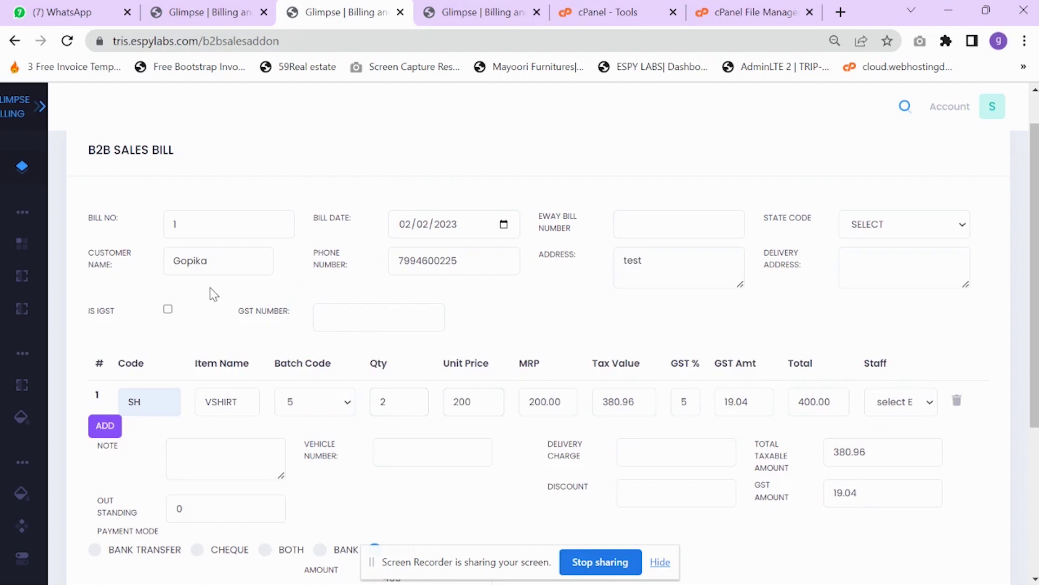
scroll(276, 318, "down", 2)
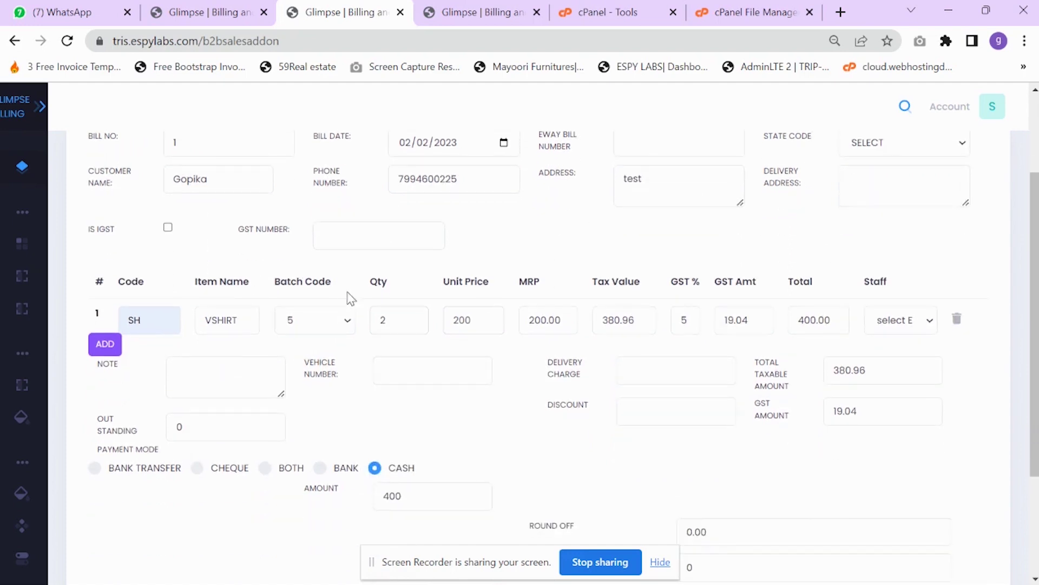
- Enter the customer's GST number and save and print B2B bill 1
left_click(352, 238)
type("465463454635463")
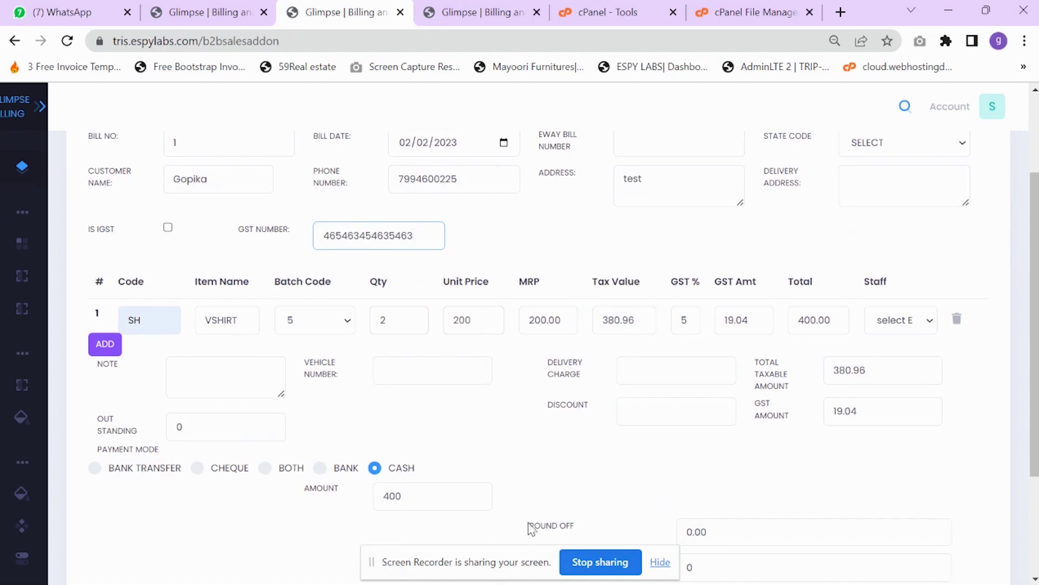
scroll(383, 286, "down", 3)
left_click(228, 497)
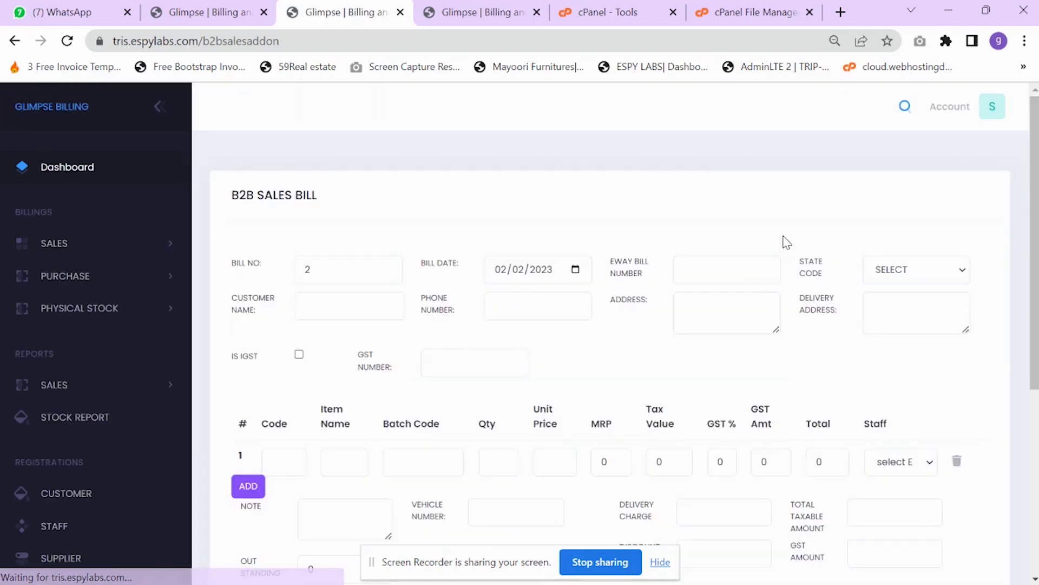
- Open saved B2B bill 1 and review its 400 cash payment with 0 outstanding
scroll(627, 383, "down", 5)
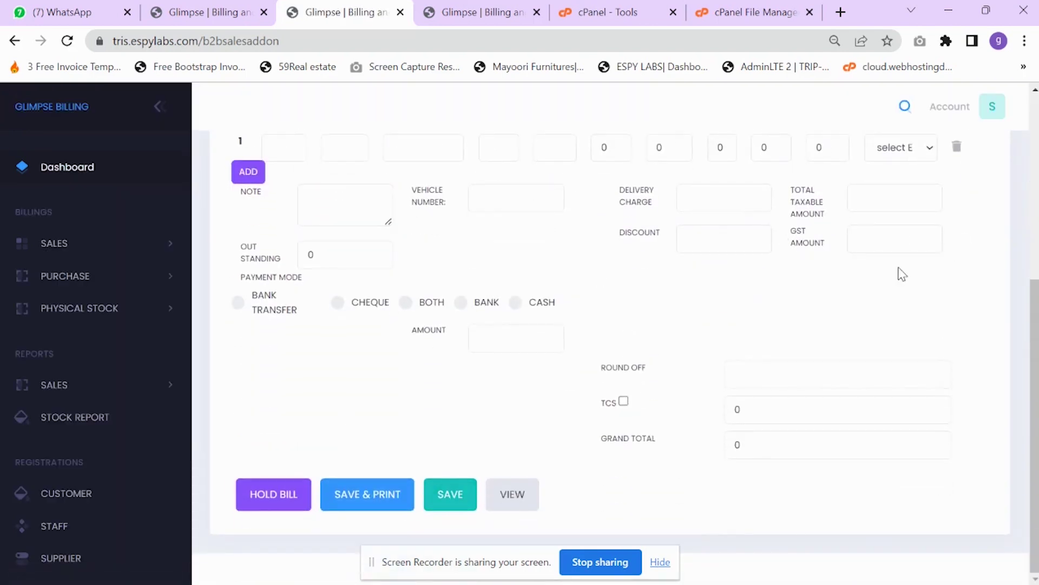
scroll(726, 271, "up", 2)
scroll(541, 379, "down", 2)
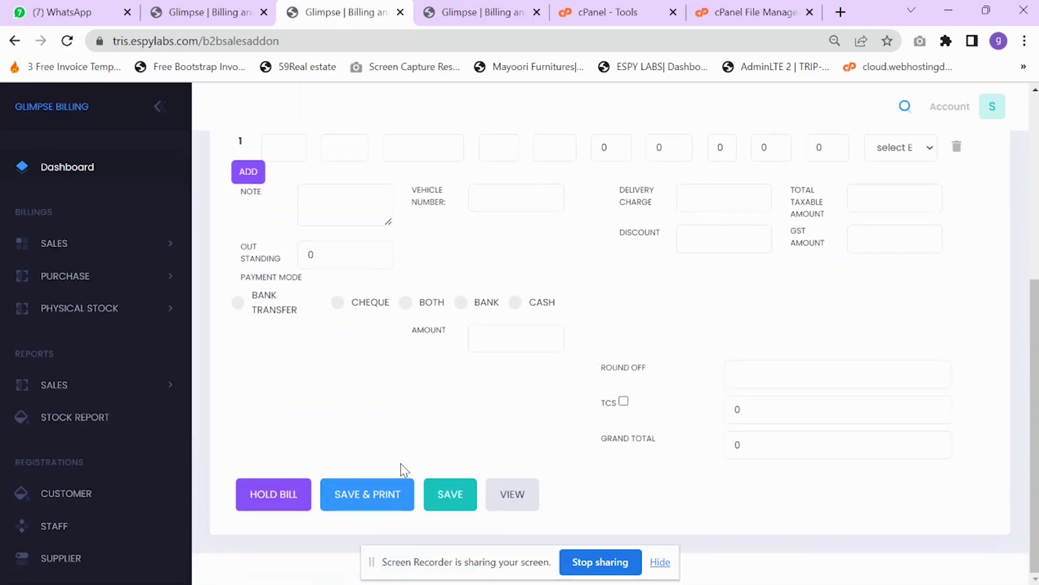
left_click(522, 501)
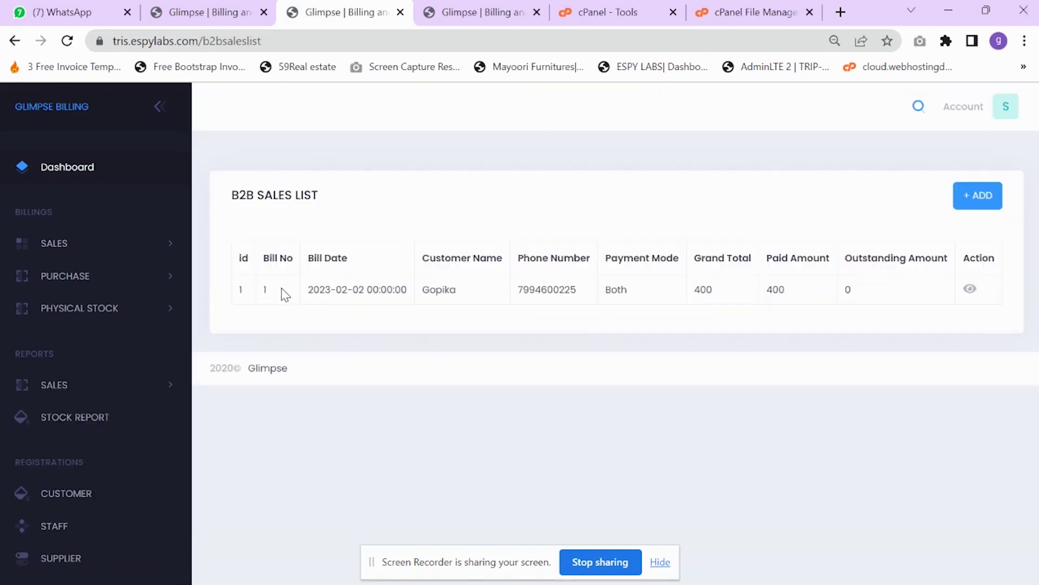
left_click_drag(319, 291, 456, 289)
left_click(970, 289)
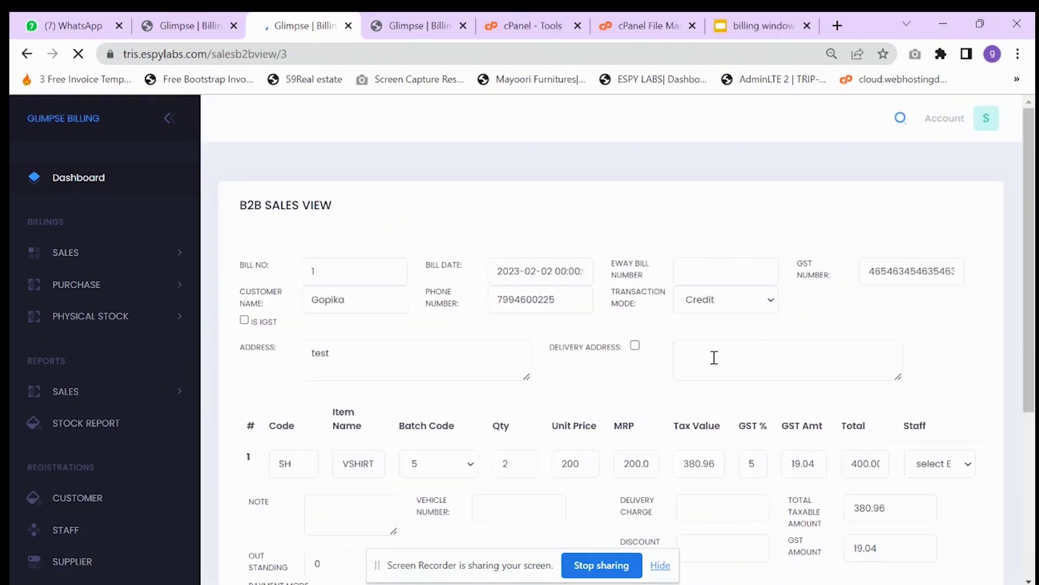
scroll(547, 347, "down", 2)
scroll(726, 341, "down", 2)
scroll(733, 362, "down", 2)
scroll(745, 379, "up", 3)
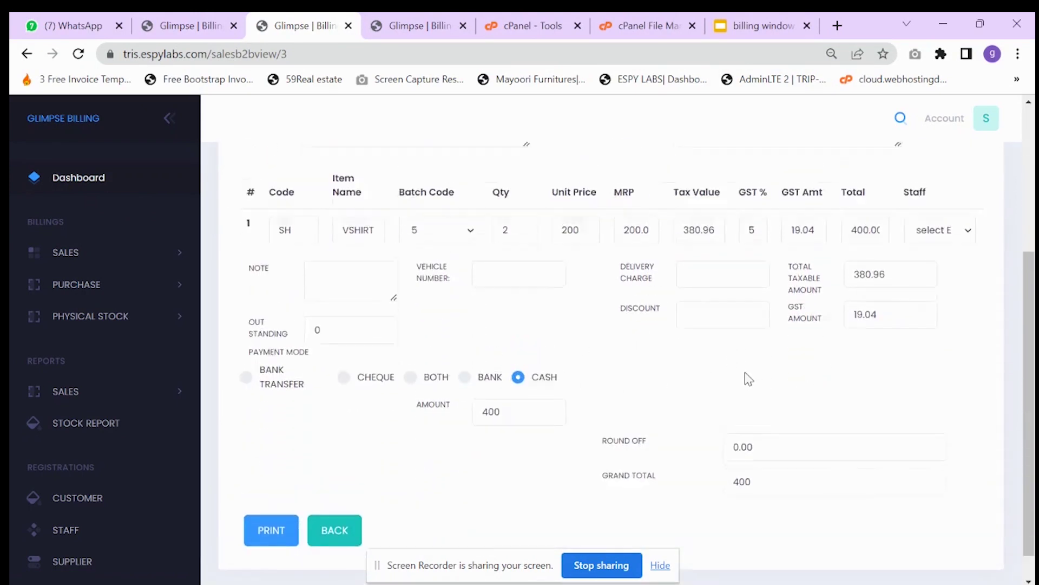
scroll(753, 354, "up", 2)
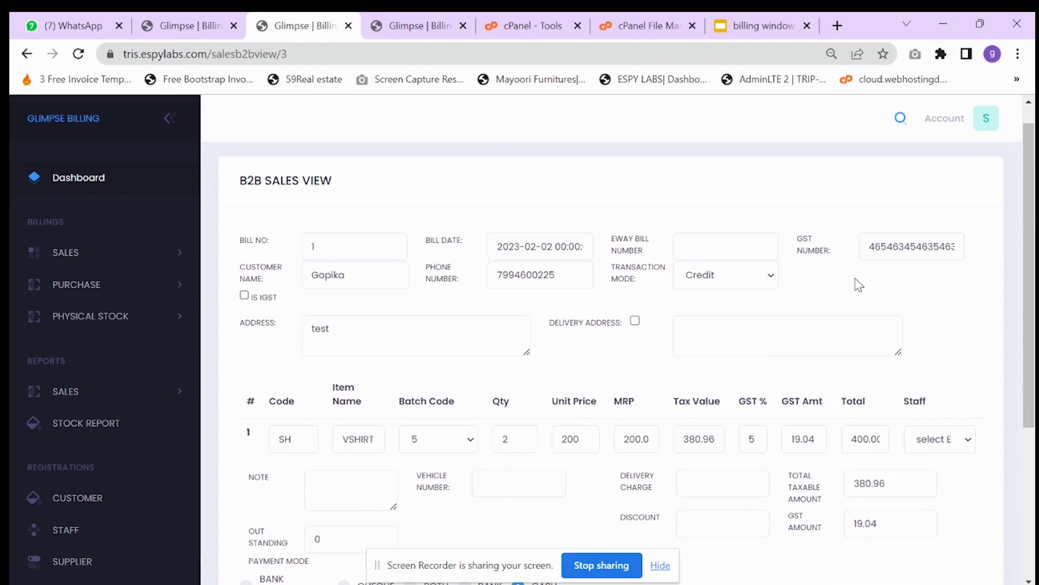
scroll(417, 204, "down", 3)
scroll(722, 269, "down", 2)
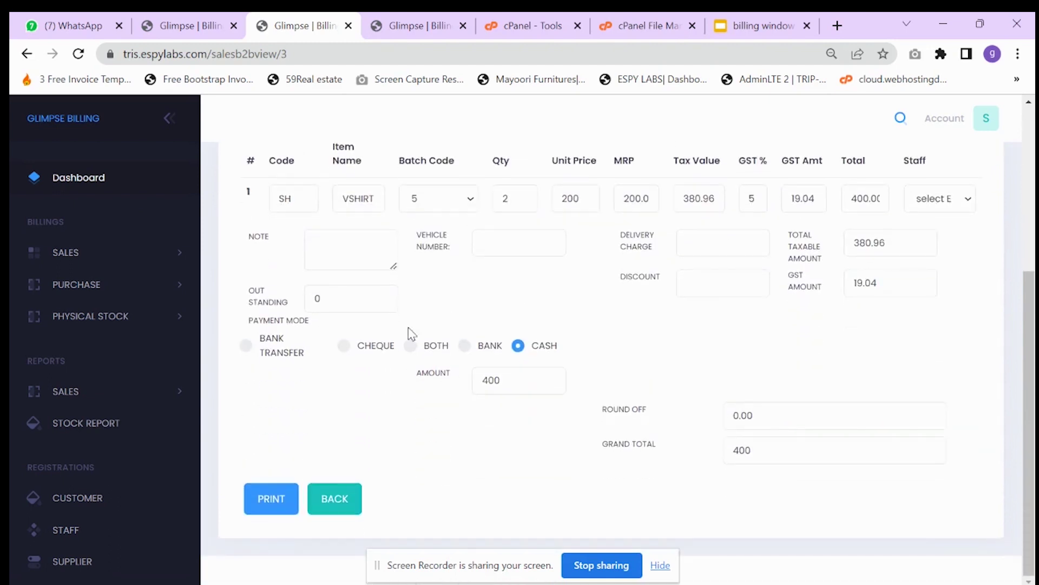
- Expand the sales sections and open the Stock Report
left_click(128, 259)
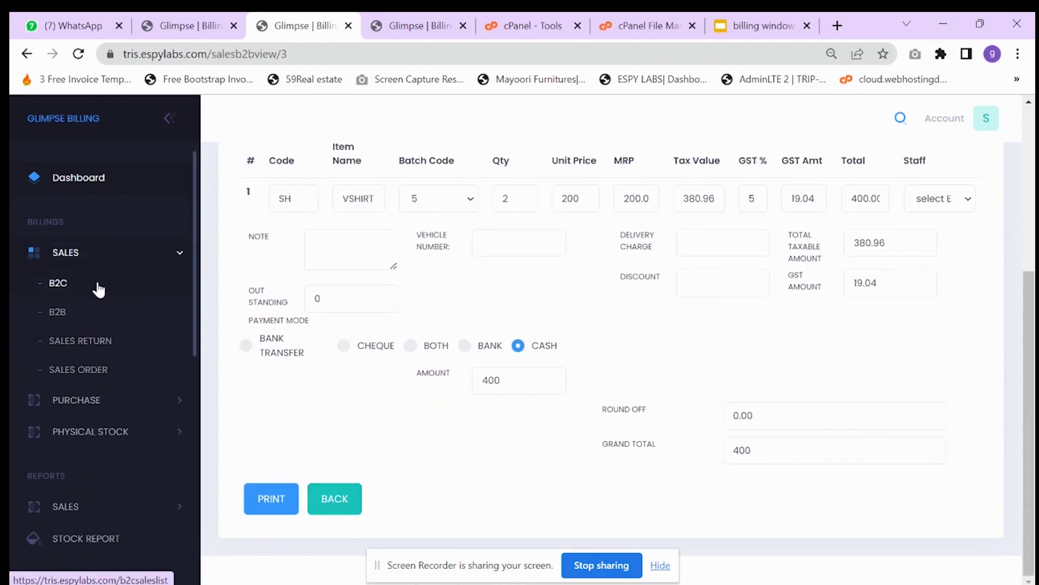
scroll(103, 379, "down", 1)
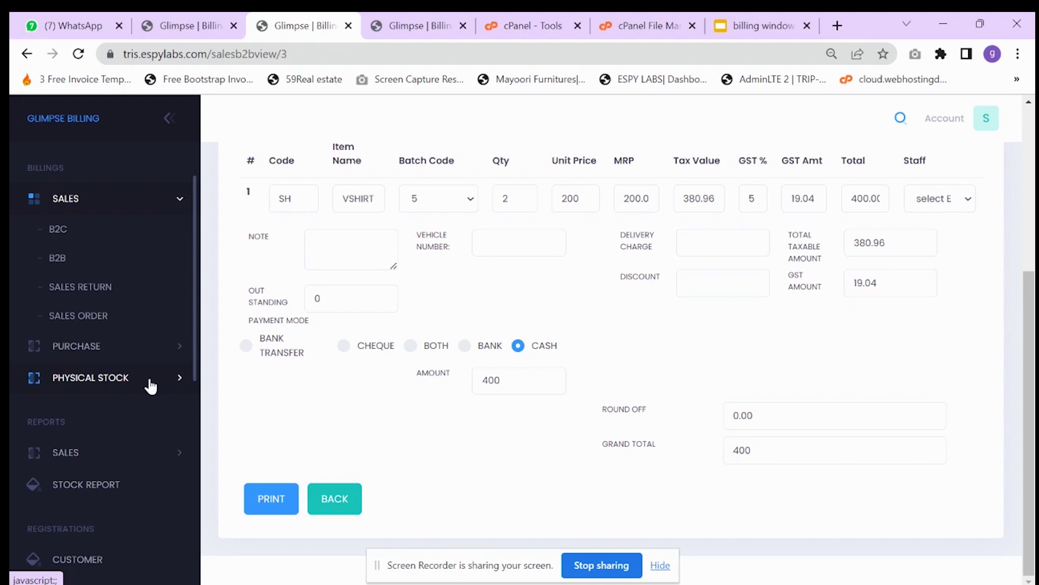
left_click(129, 492)
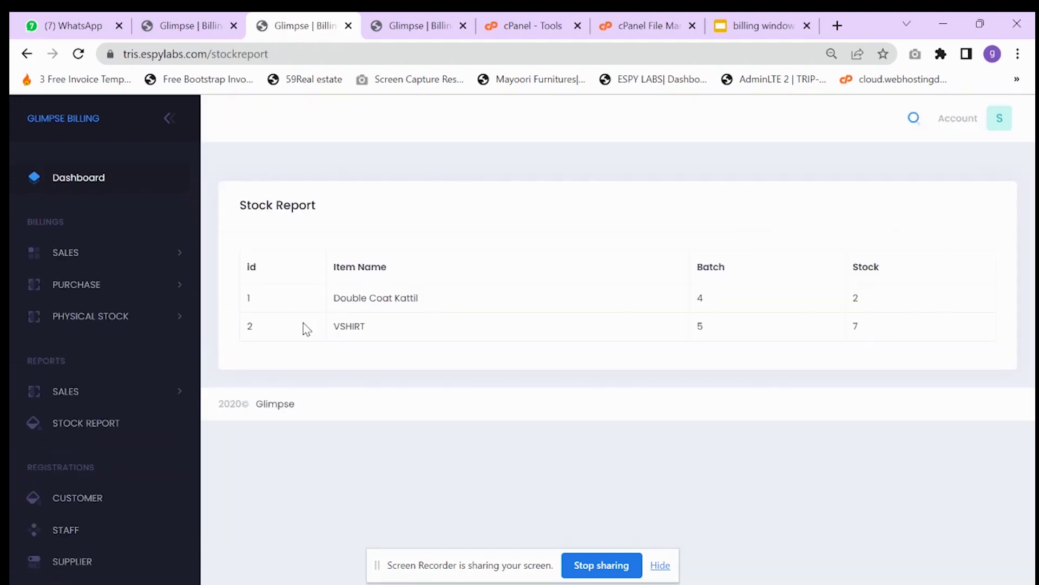
- Confirm VSHIRT batch 5 shows stock 7, then open the Sales Return List
left_click_drag(307, 329, 893, 337)
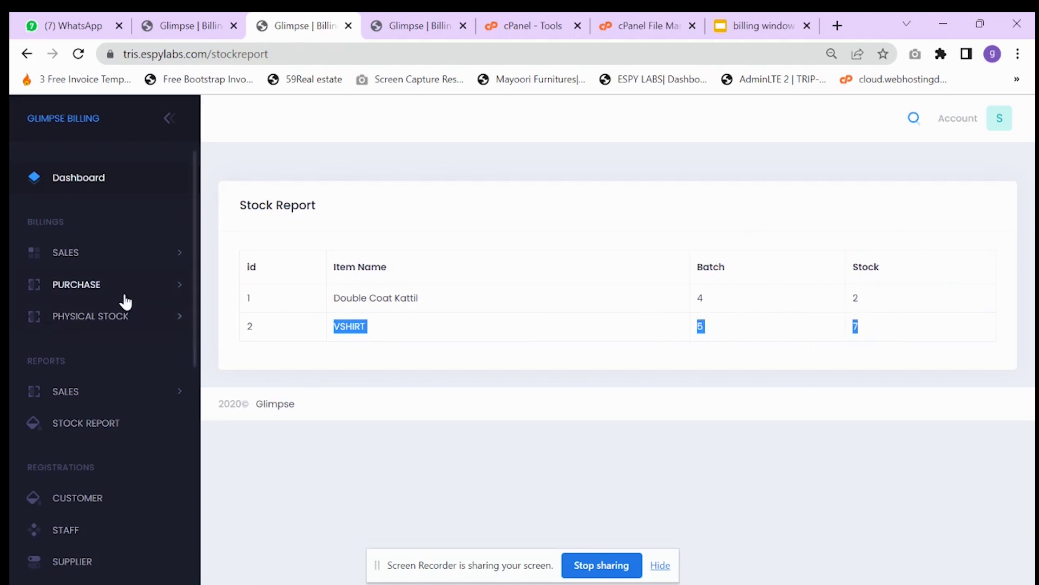
left_click(103, 253)
left_click(103, 342)
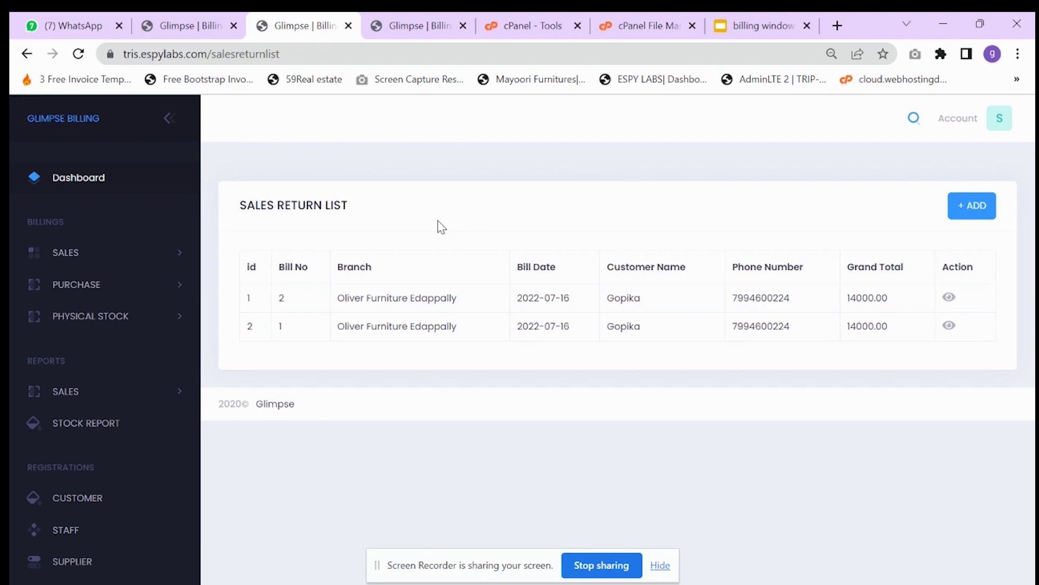
- Start a new sales return for item code SH, batch 5, with no staff assigned
left_click(975, 206)
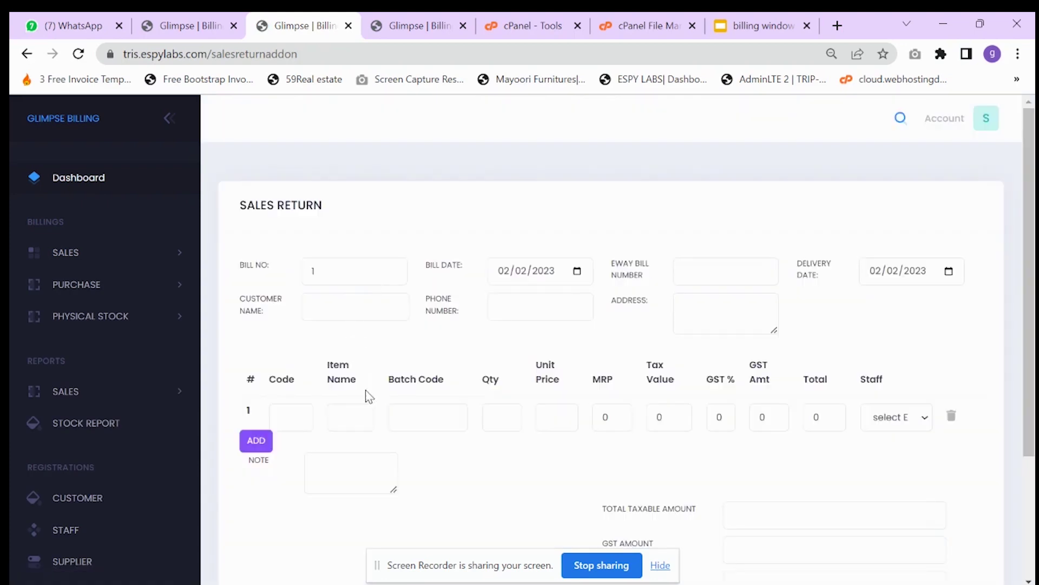
scroll(279, 379, "down", 2)
left_click(283, 343)
type("VT")
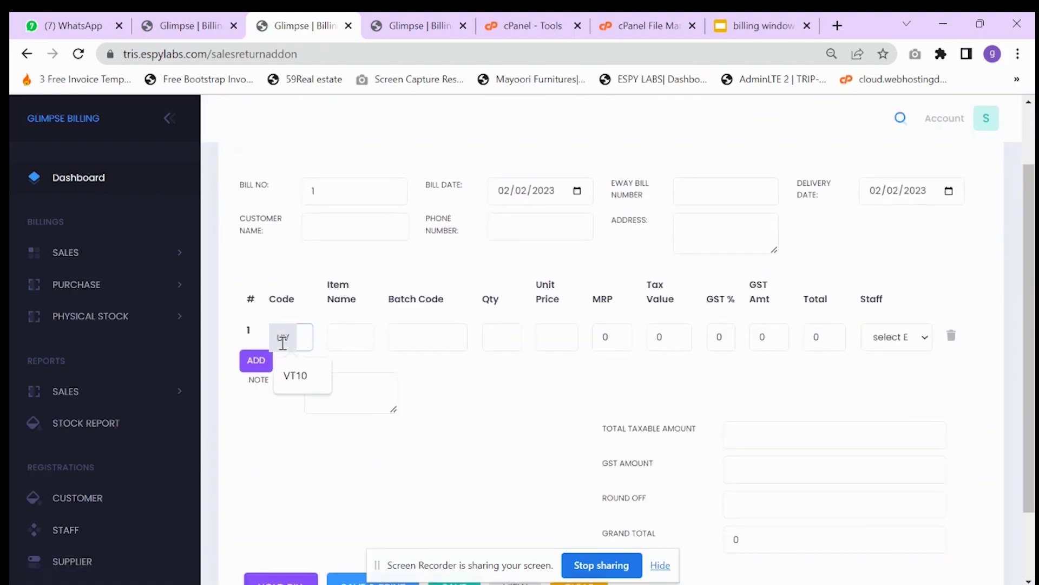
key("BackSpace")
key("BackSpace")
type("SH")
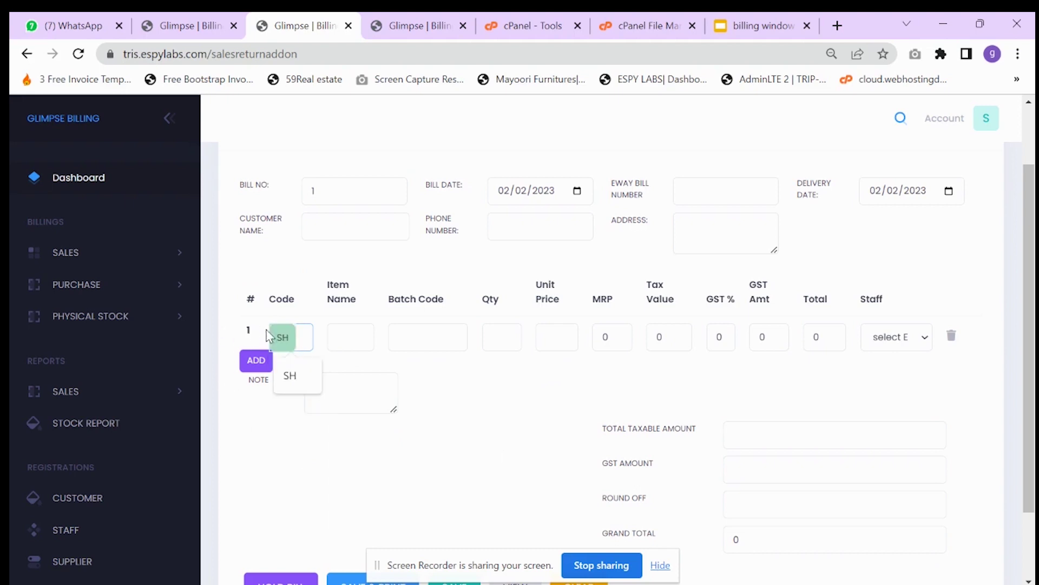
key("Return")
left_click(415, 341)
left_click(416, 373)
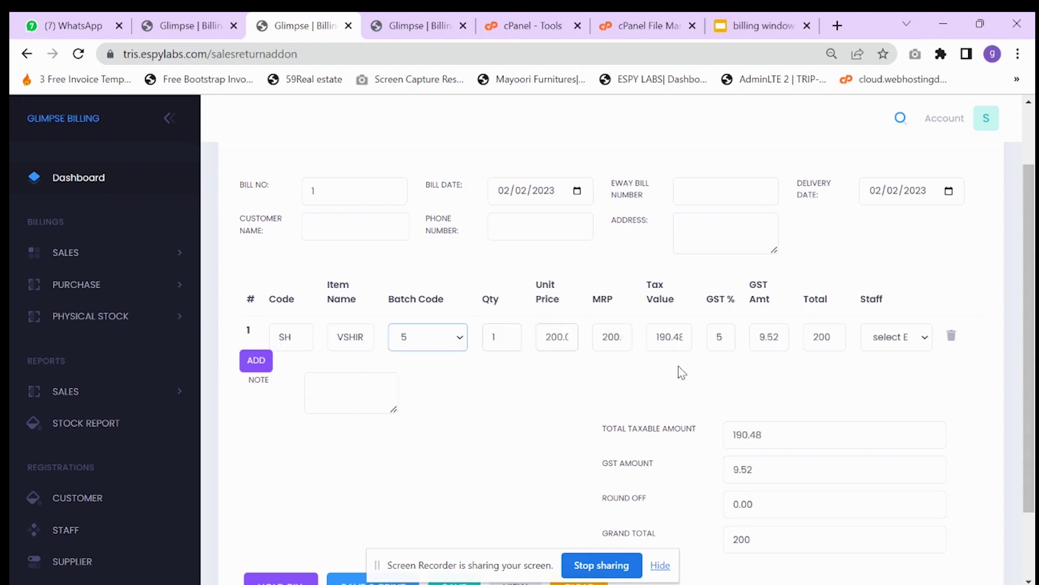
left_click(903, 338)
left_click(906, 358)
- Pick the saved customer, then save and print the return and reload the list
left_click(334, 219)
type("Gopika")
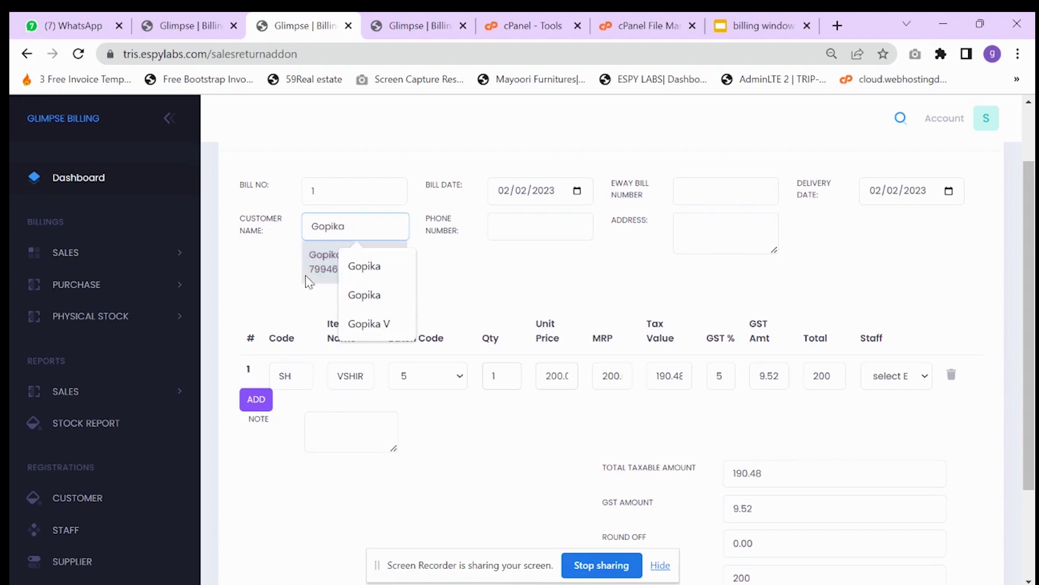
left_click(341, 264)
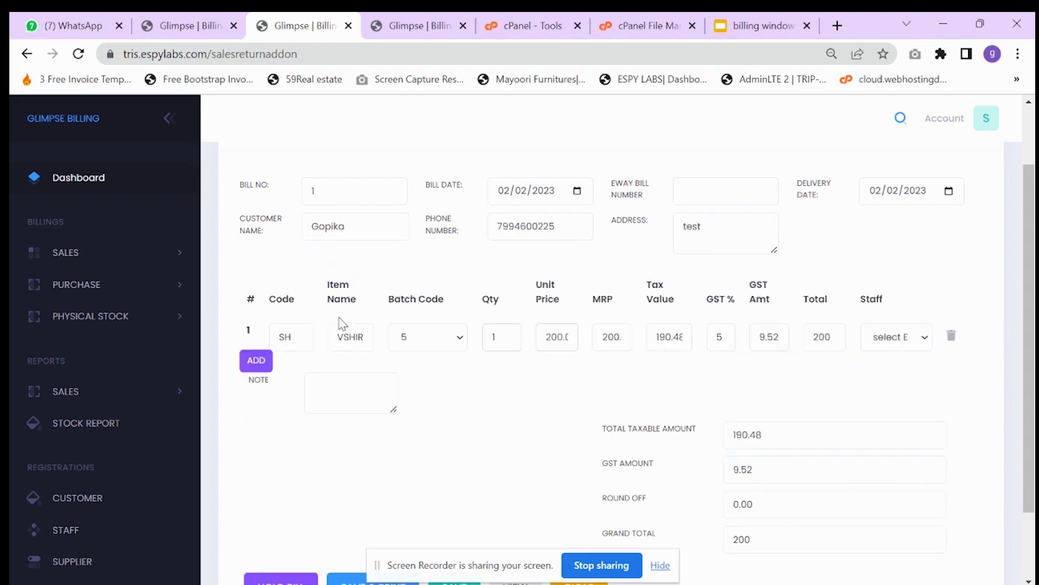
scroll(551, 283, "down", 2)
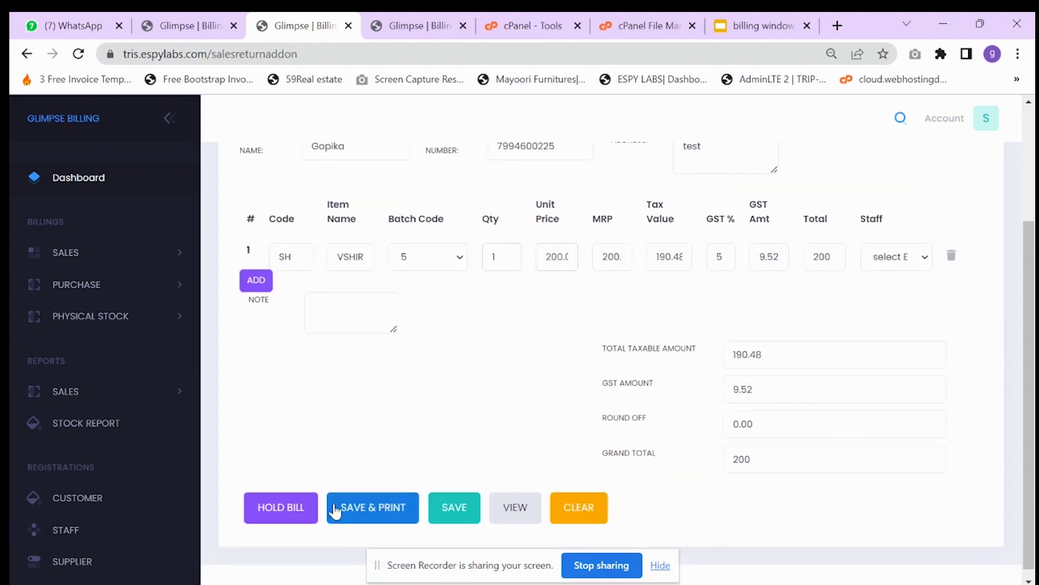
left_click(386, 510)
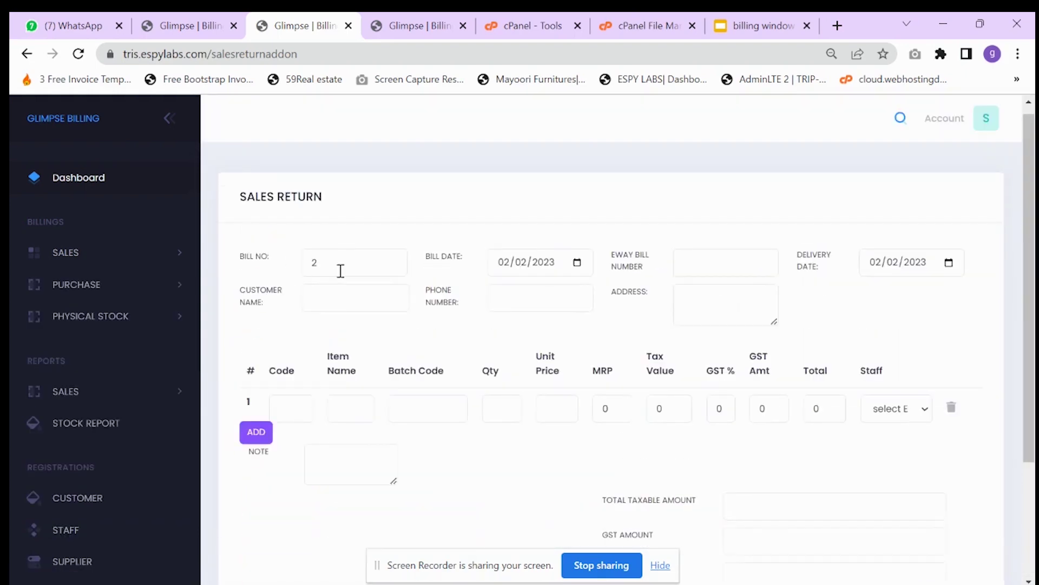
scroll(712, 451, "down", 3)
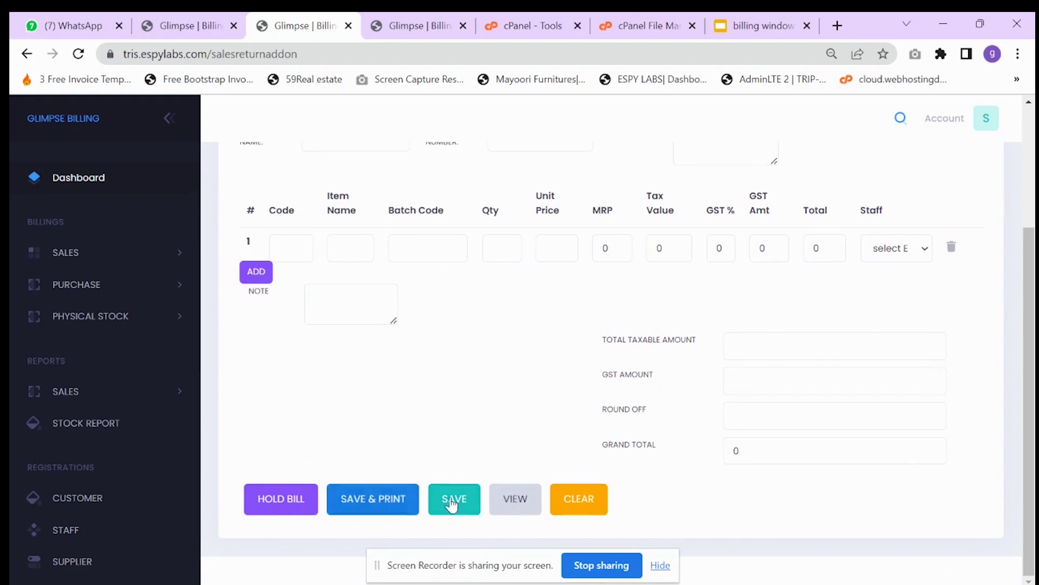
left_click(476, 507)
left_click(81, 56)
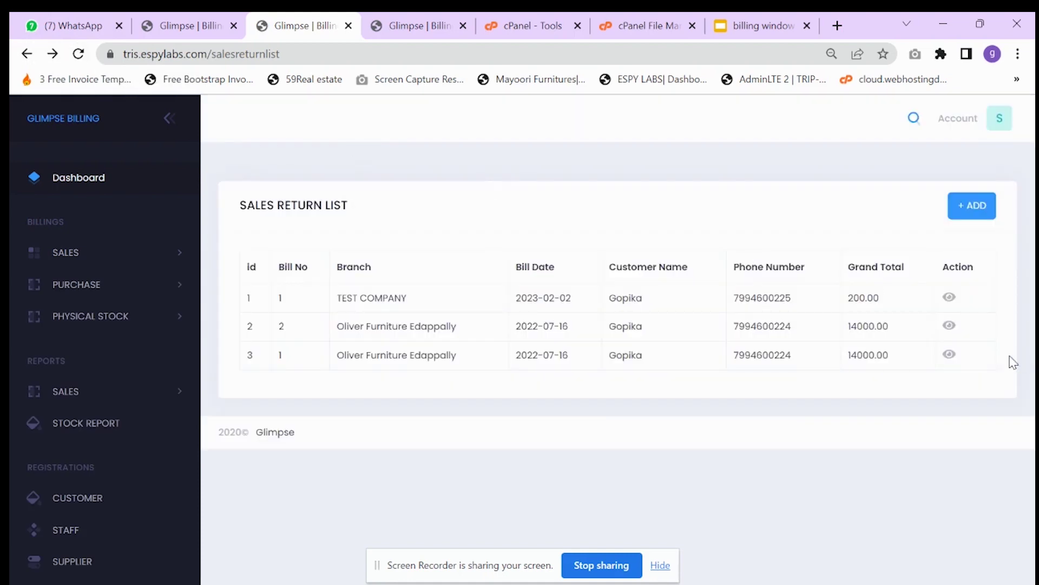
left_click_drag(334, 305, 420, 301)
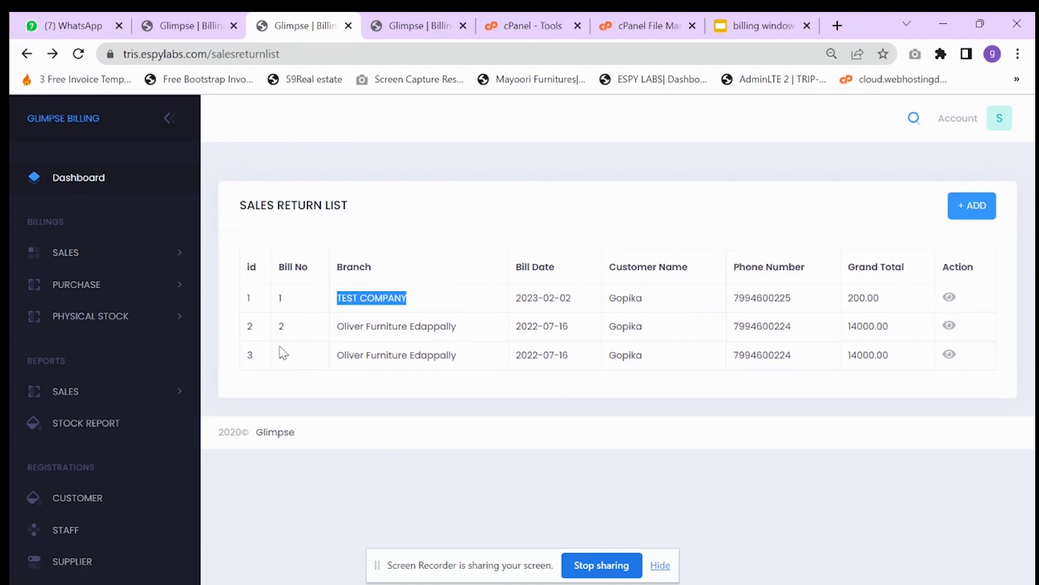
left_click(949, 297)
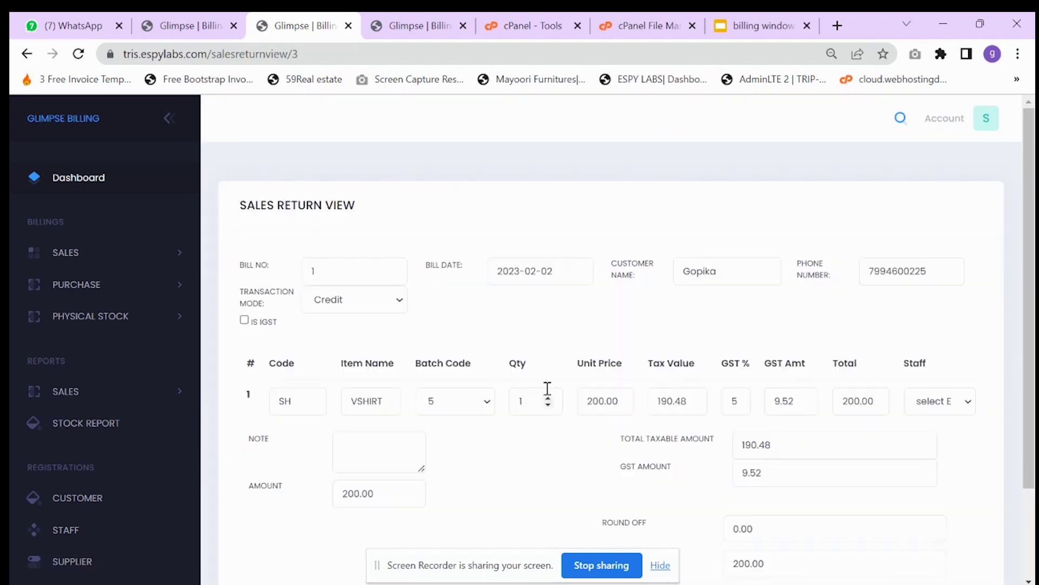
scroll(547, 395, "down", 2)
left_click(351, 495)
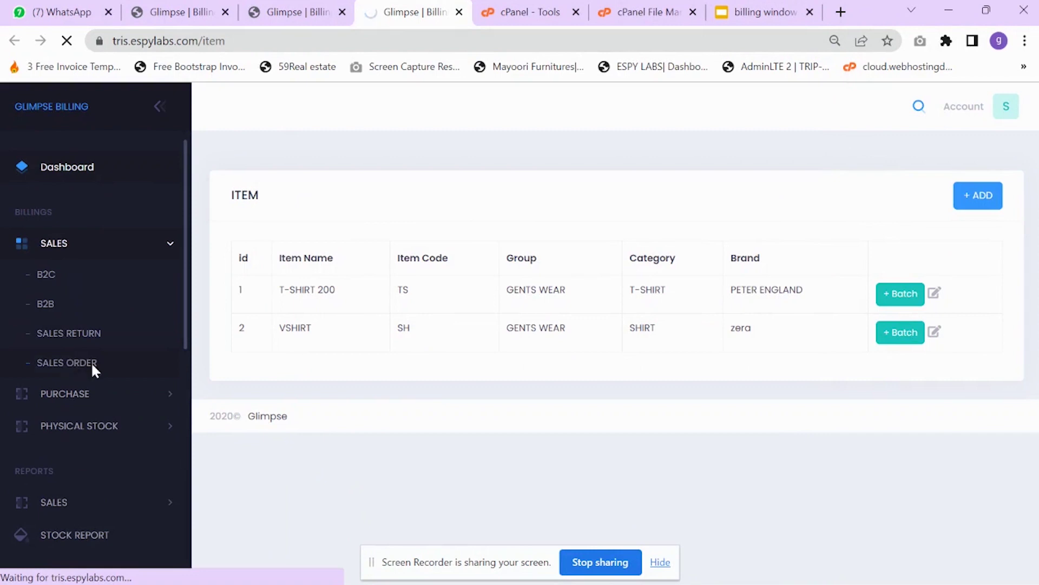
- Start a new sales order and enter the customer's name and phone number
left_click(93, 367)
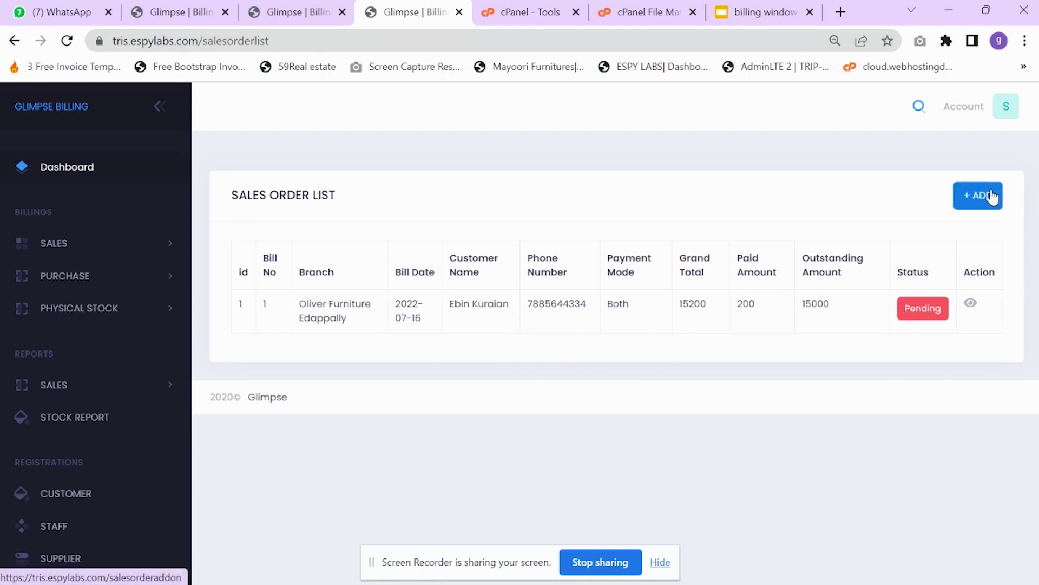
left_click(969, 196)
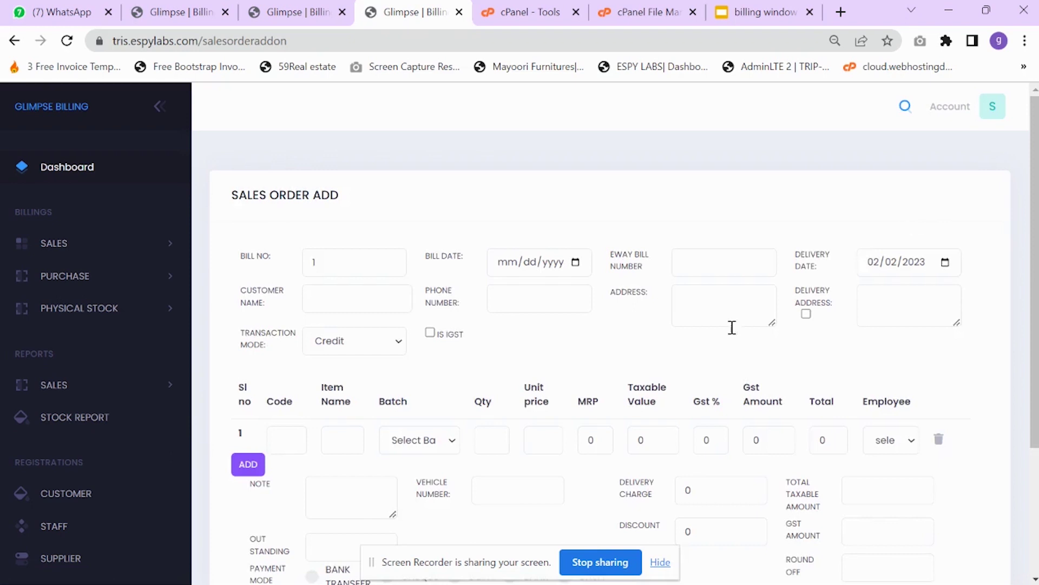
scroll(453, 378, "down", 2)
left_click(336, 211)
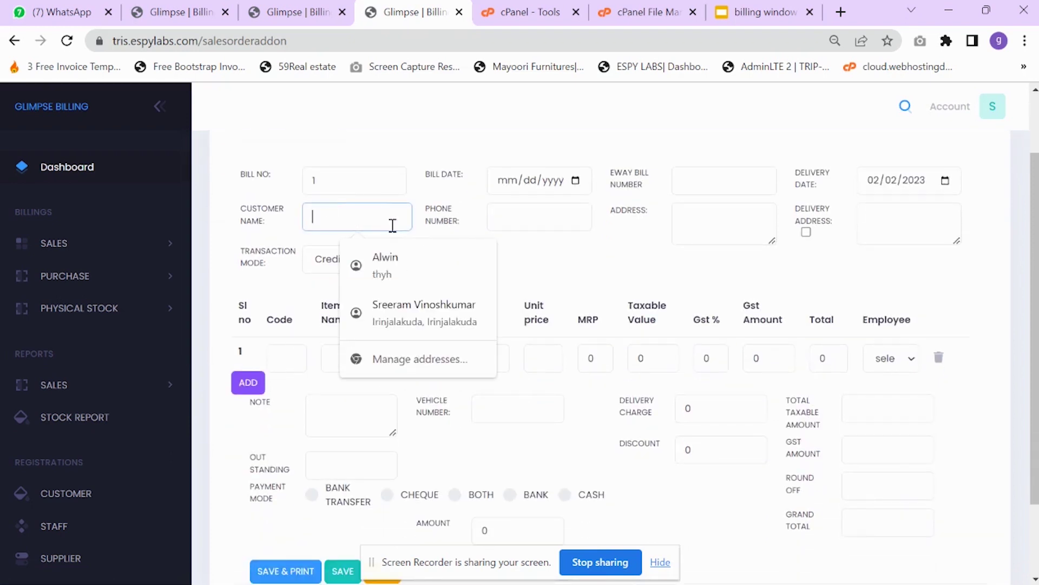
type("customer")
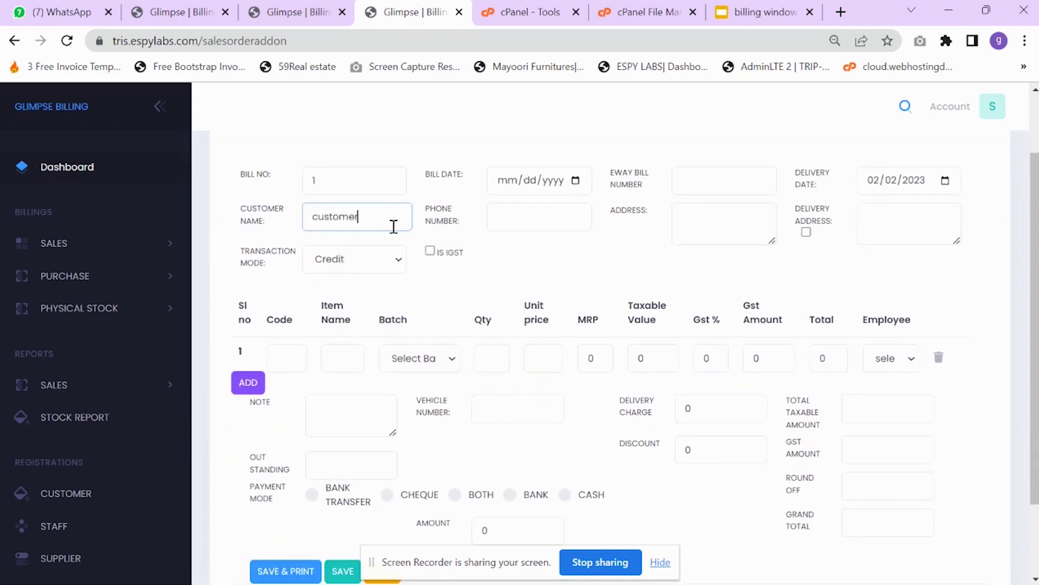
left_click(517, 212)
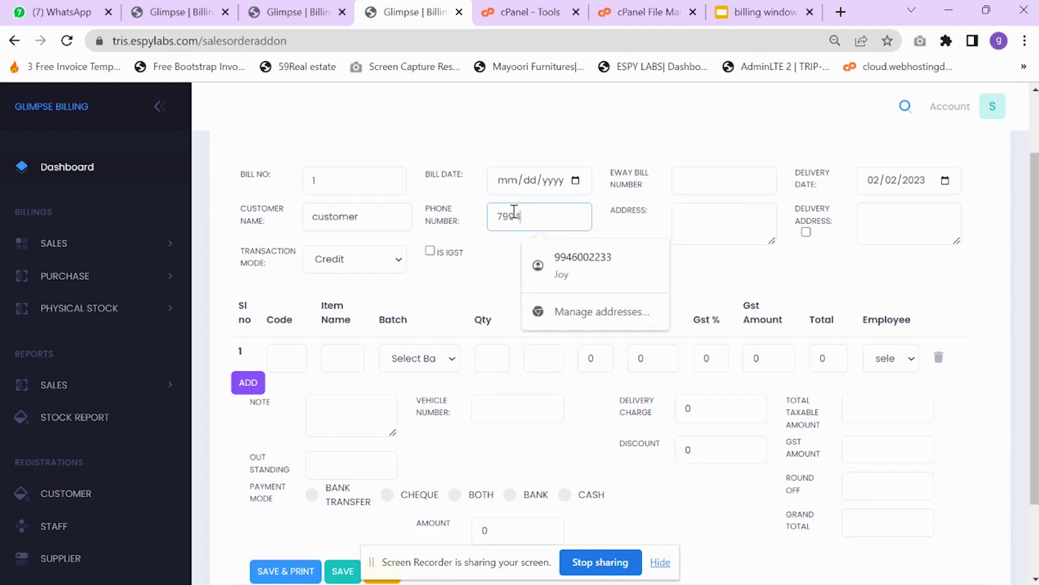
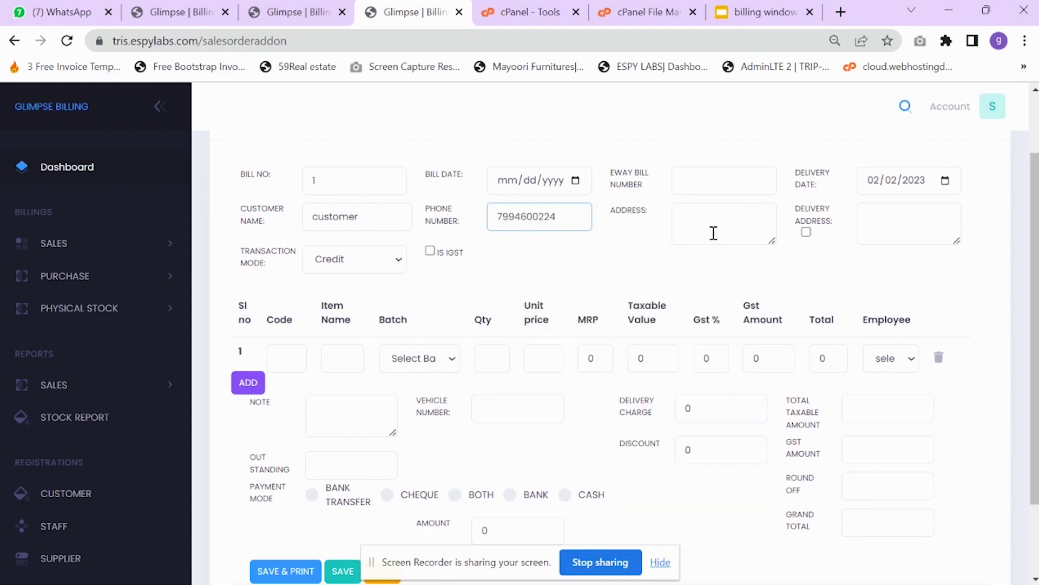
- Copy the address into the delivery address and keep transaction mode Credit
left_click(715, 231)
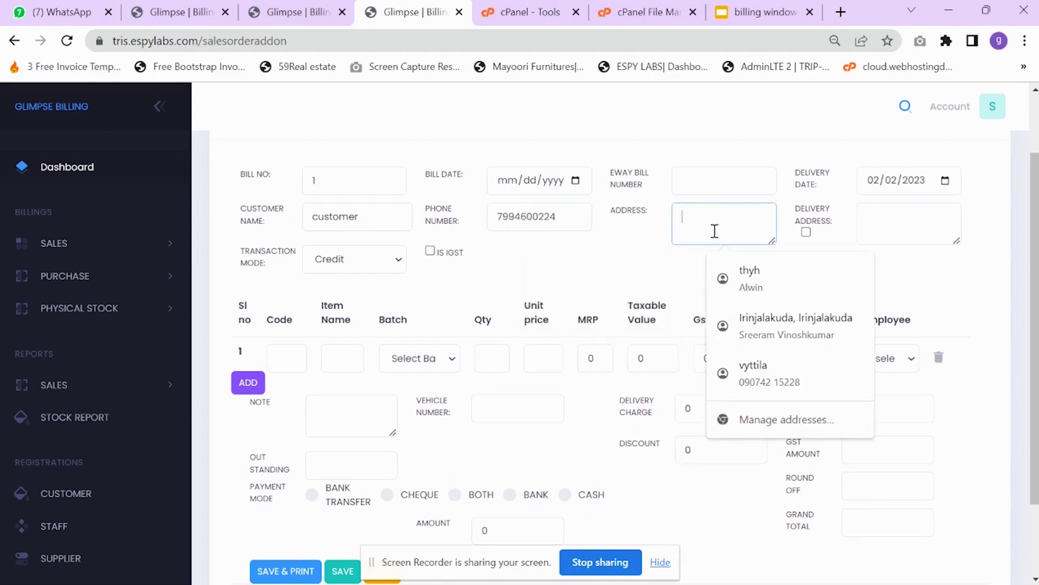
left_click(806, 231)
left_click(385, 260)
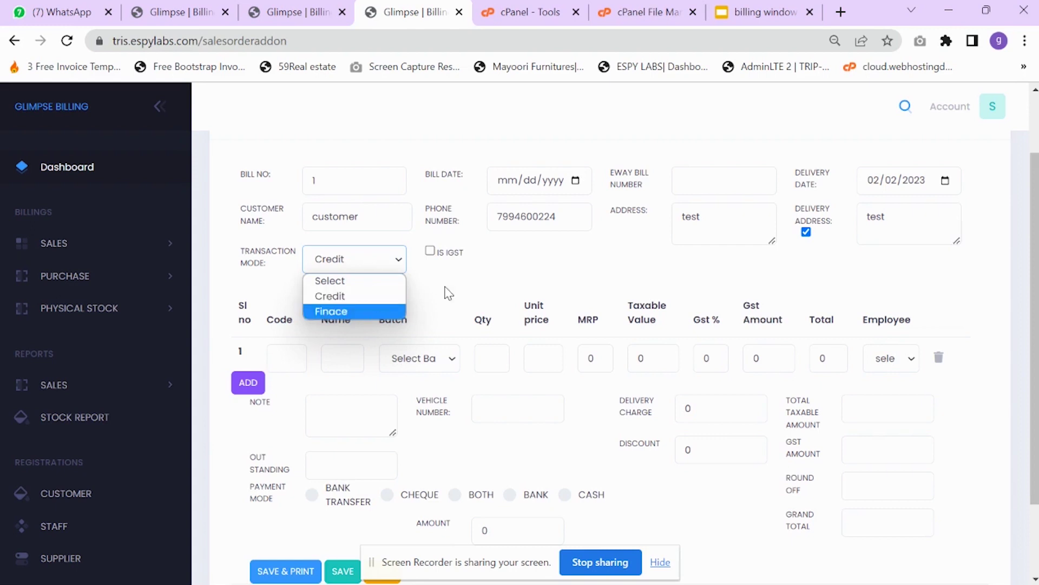
left_click(417, 317)
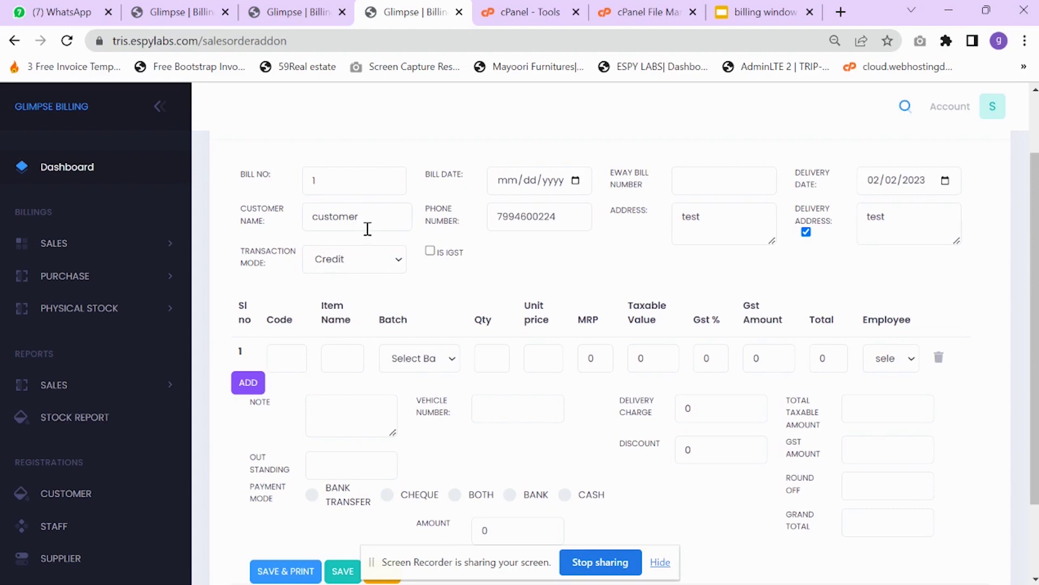
scroll(382, 238, "down", 2)
scroll(382, 247, "up", 2)
left_click(301, 344)
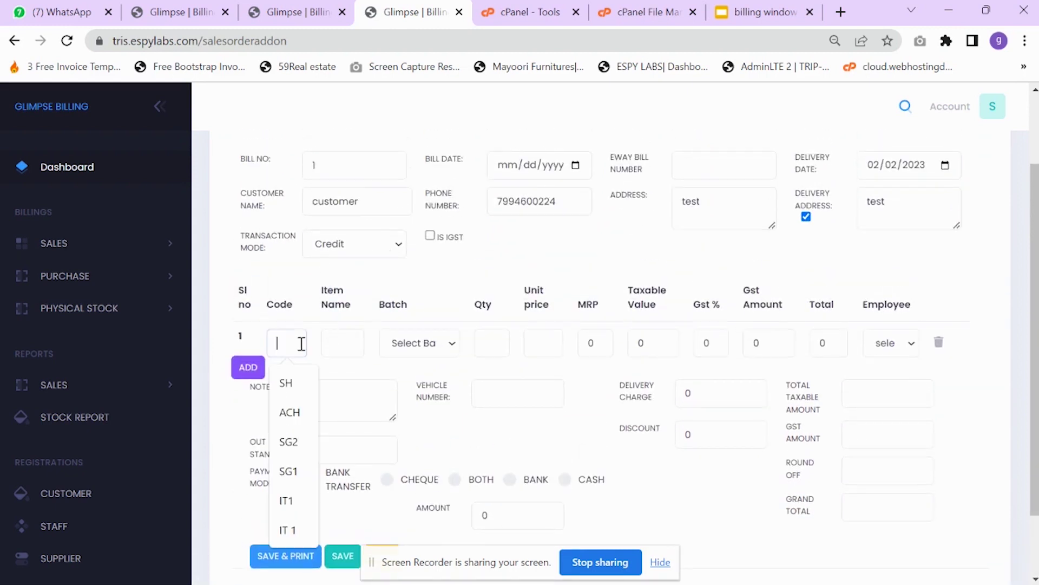
- Add item SH from batch 5 with quantity 2 to the order
type("s")
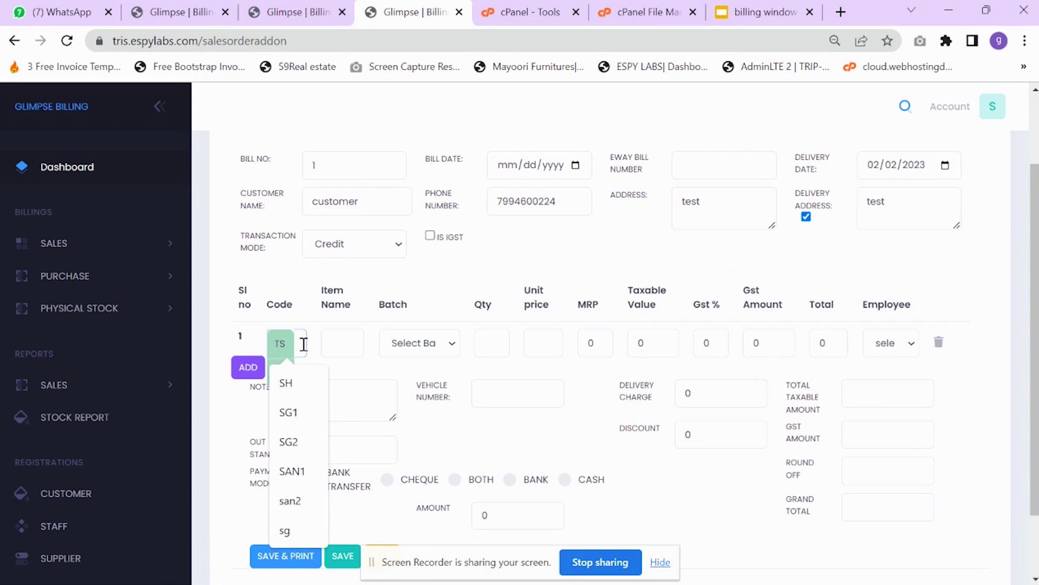
type("h")
left_click(282, 374)
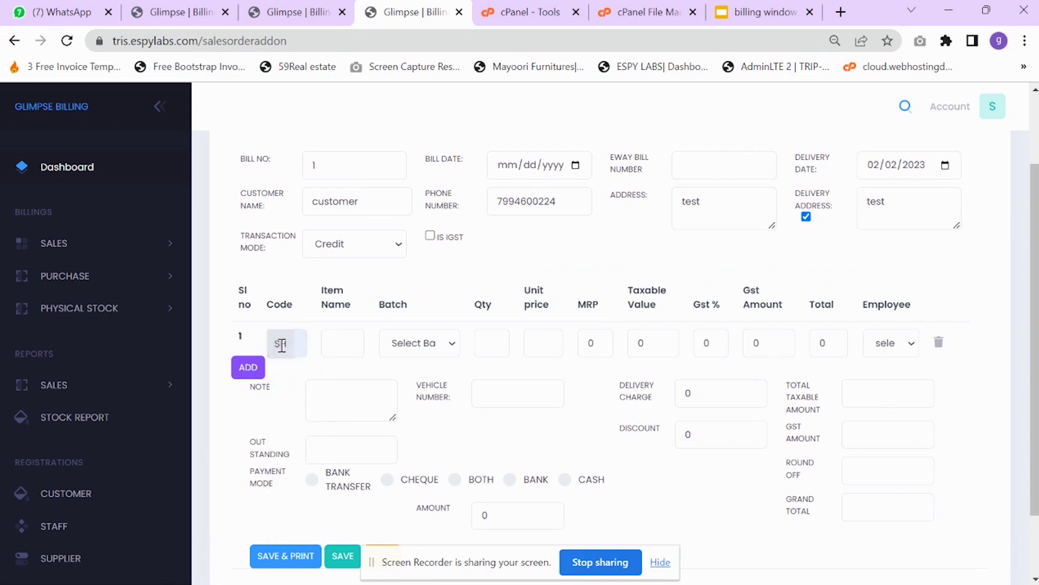
left_click(385, 344)
left_click(398, 379)
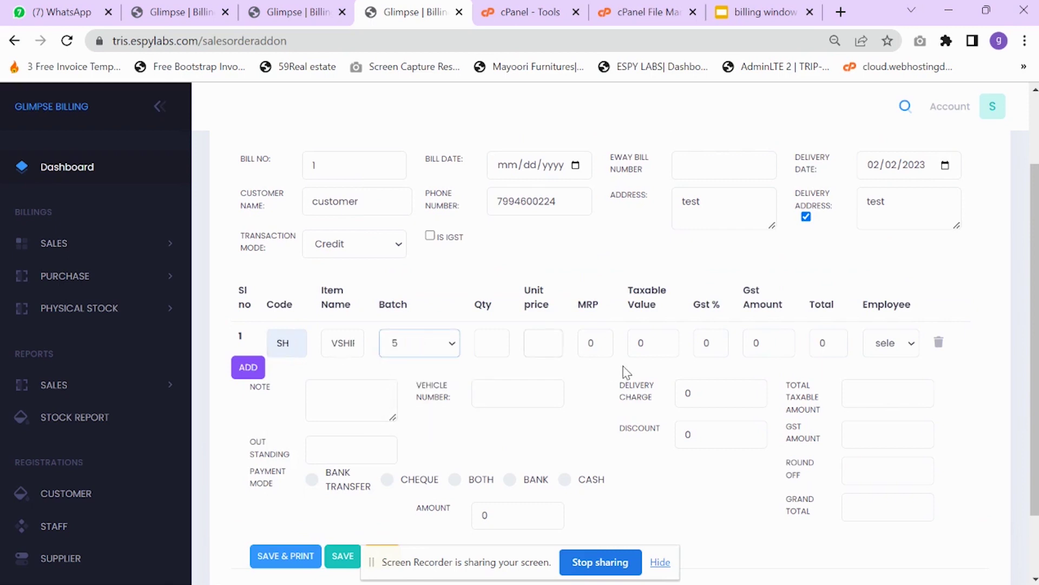
left_click(487, 341)
key("BackSpace")
type("2")
left_click(462, 426)
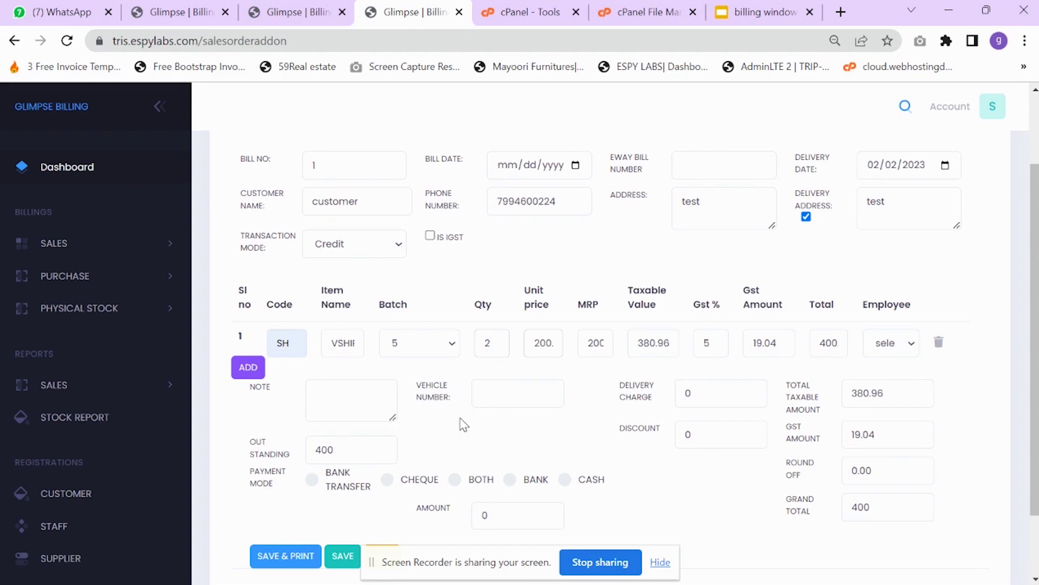
- Record a 200 cash payment, save the order, and return to the Sales Order List
scroll(677, 309, "down", 2)
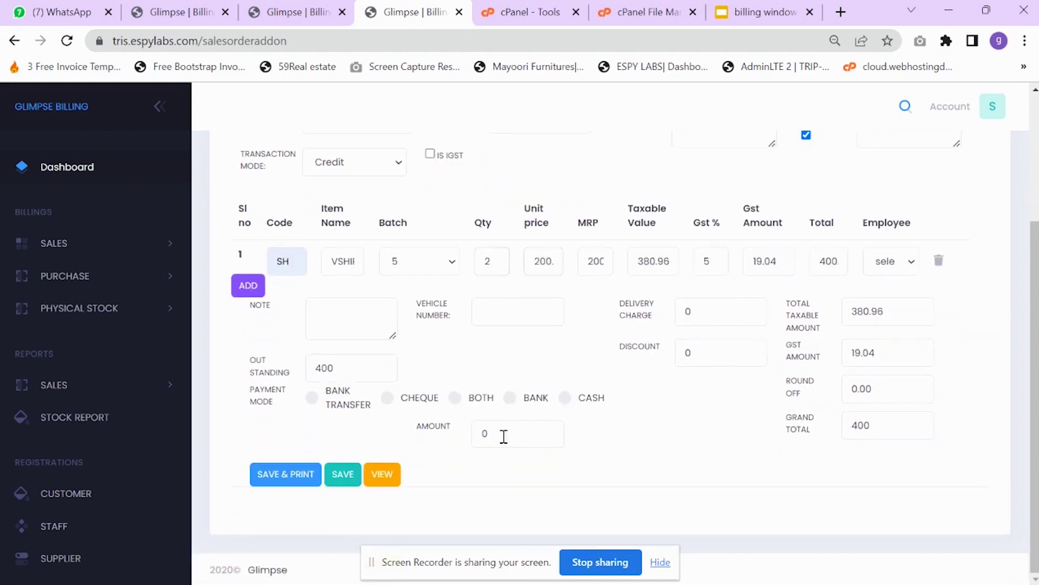
left_click(564, 398)
left_click(488, 434)
type("200")
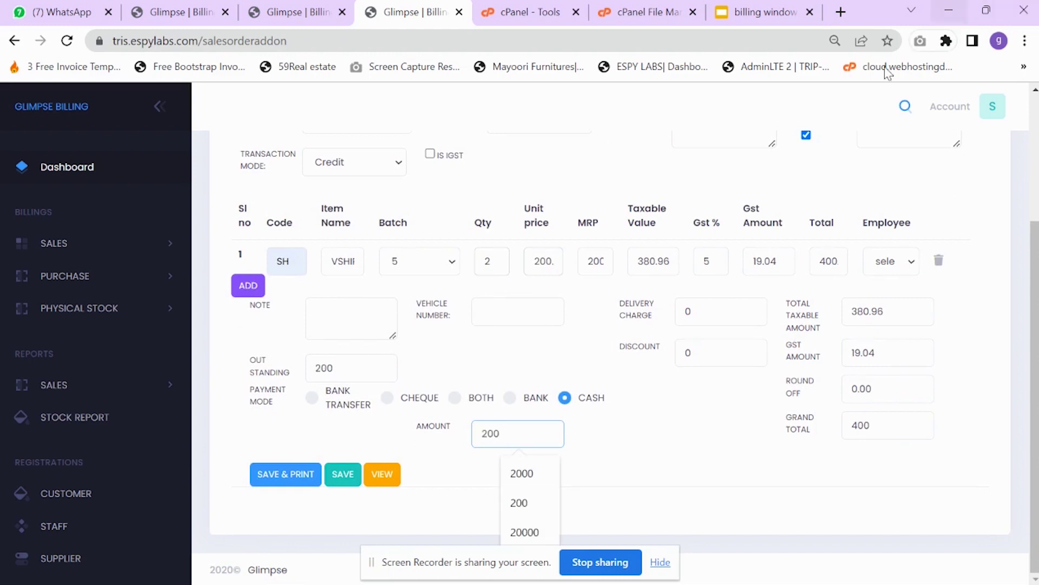
left_click(627, 433)
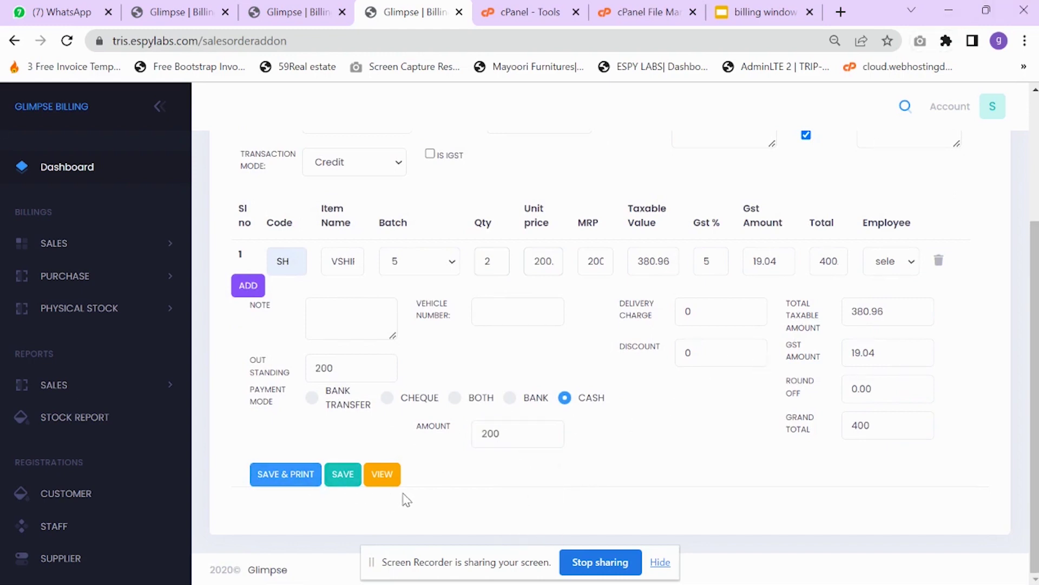
left_click(359, 475)
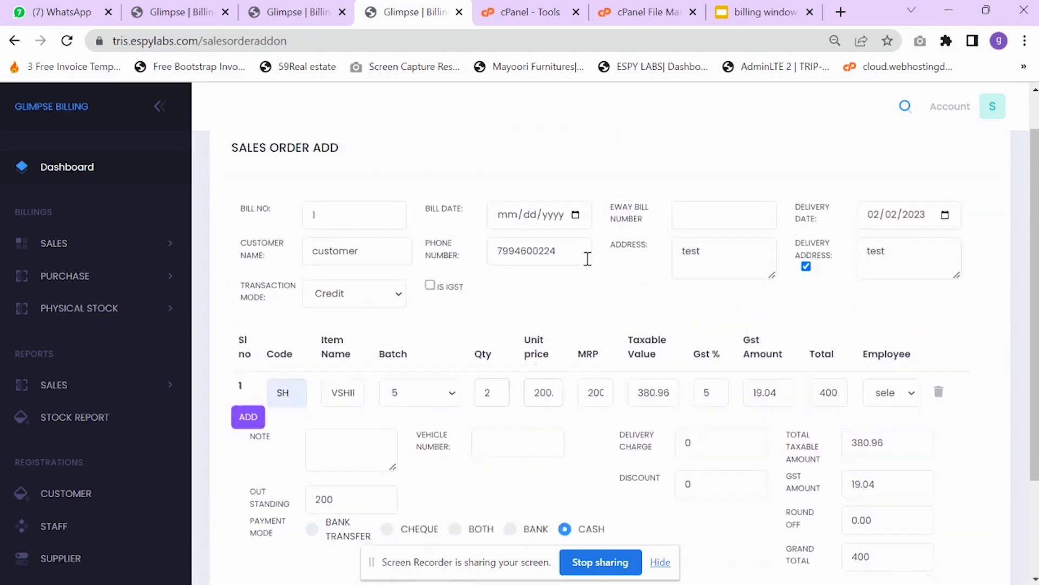
scroll(346, 496, "down", 2)
left_click(341, 476)
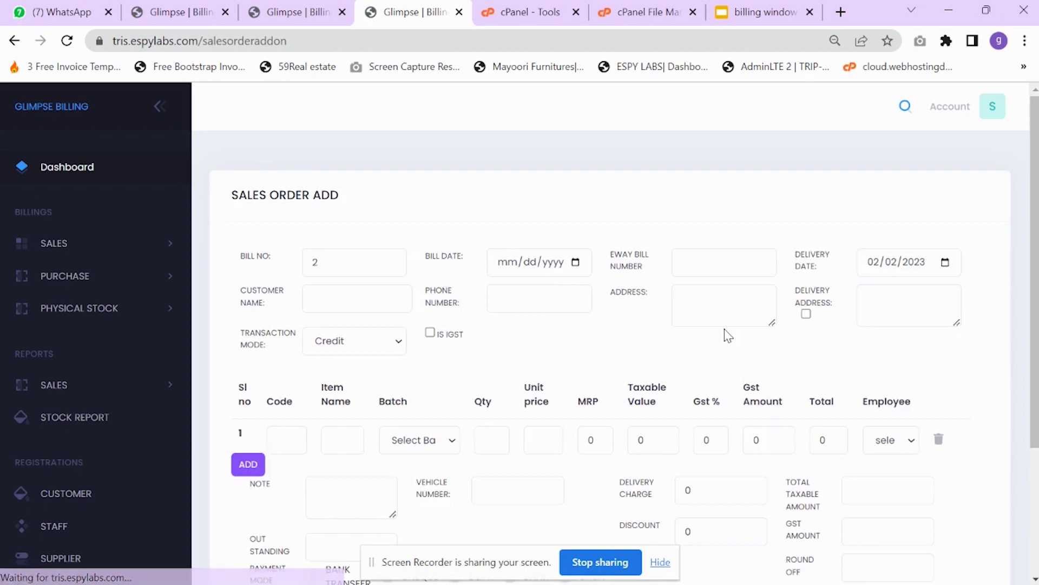
scroll(283, 383, "up", 3)
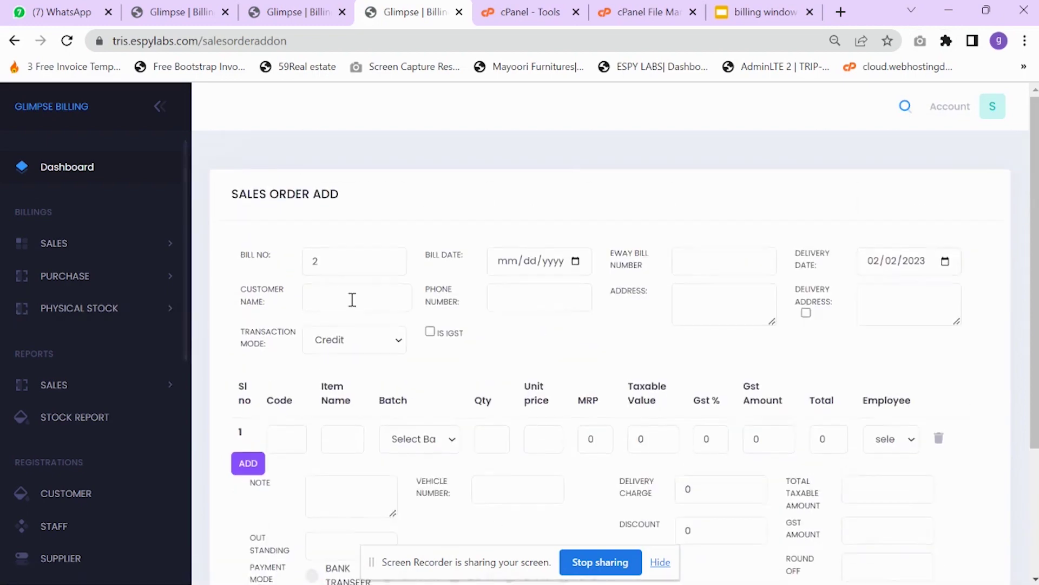
scroll(352, 297, "down", 3)
left_click(380, 476)
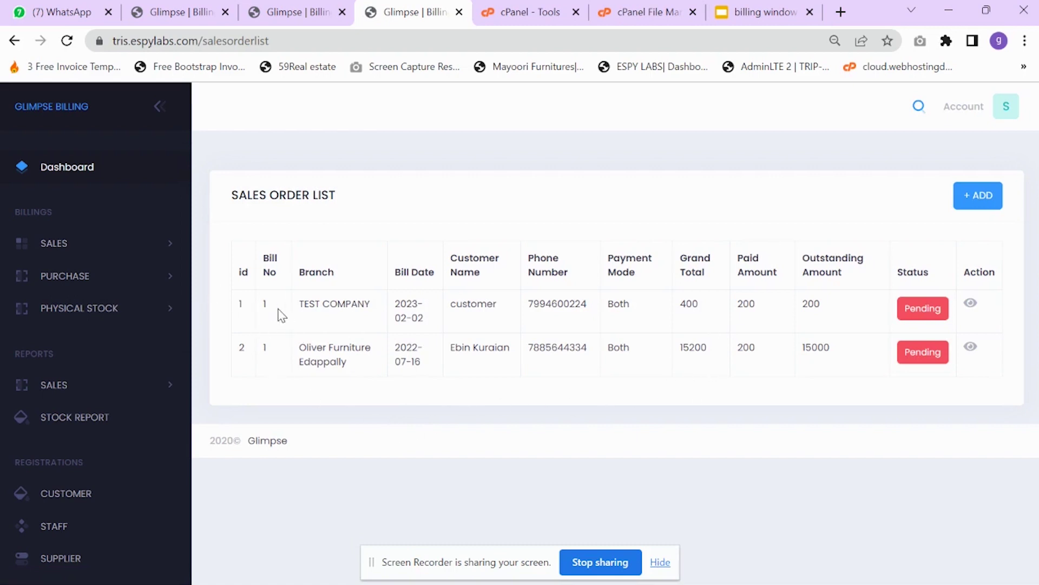
- Convert the new pending order for 2 VSHIRT into a B2C sales bill
left_click_drag(280, 305, 820, 305)
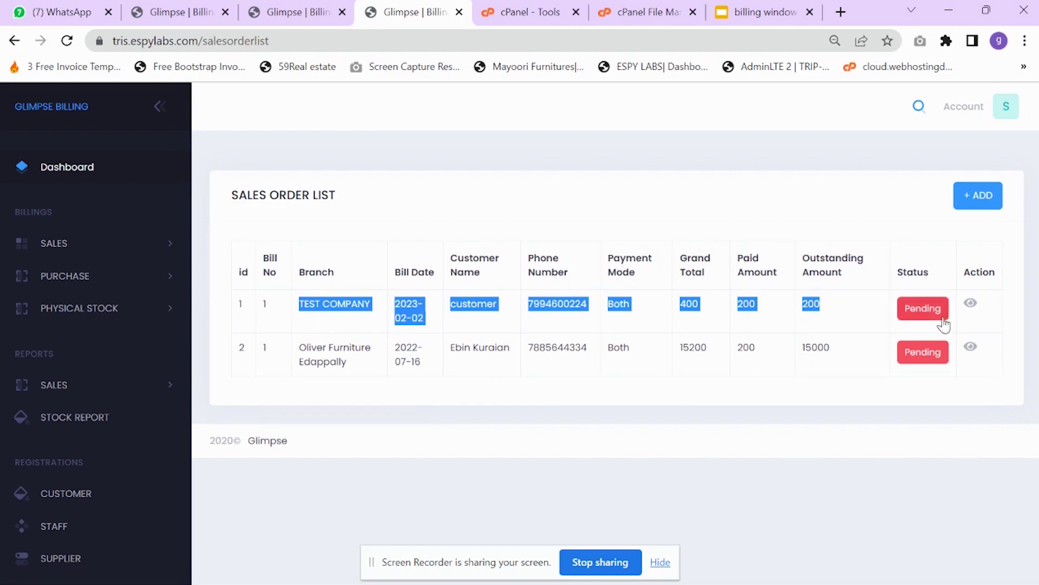
left_click(931, 307)
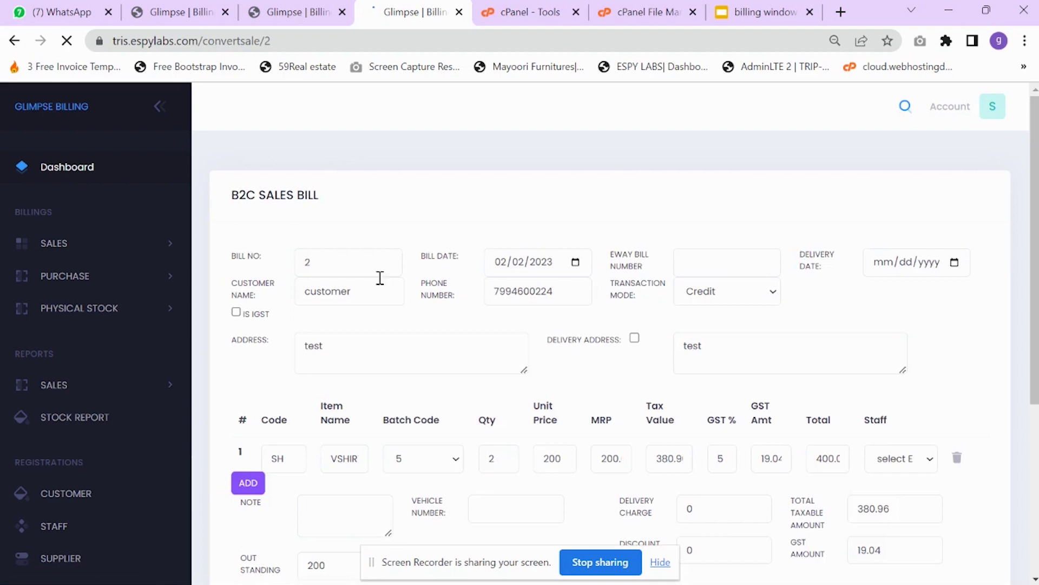
- Change the paid amount from 200 to 400, leaving 0 outstanding, and save the B2C sale
scroll(625, 403, "down", 3)
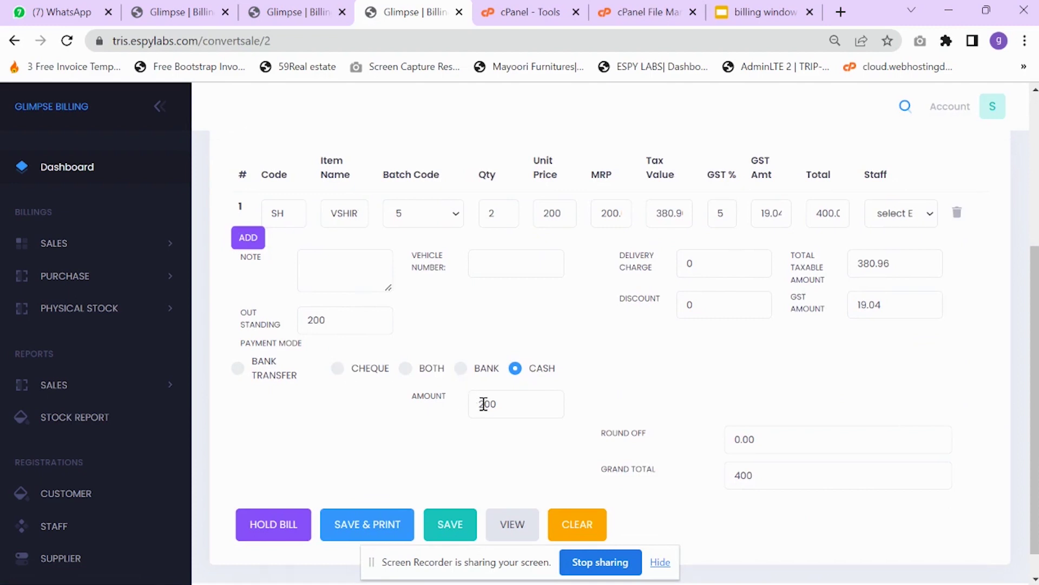
left_click_drag(332, 320, 309, 322)
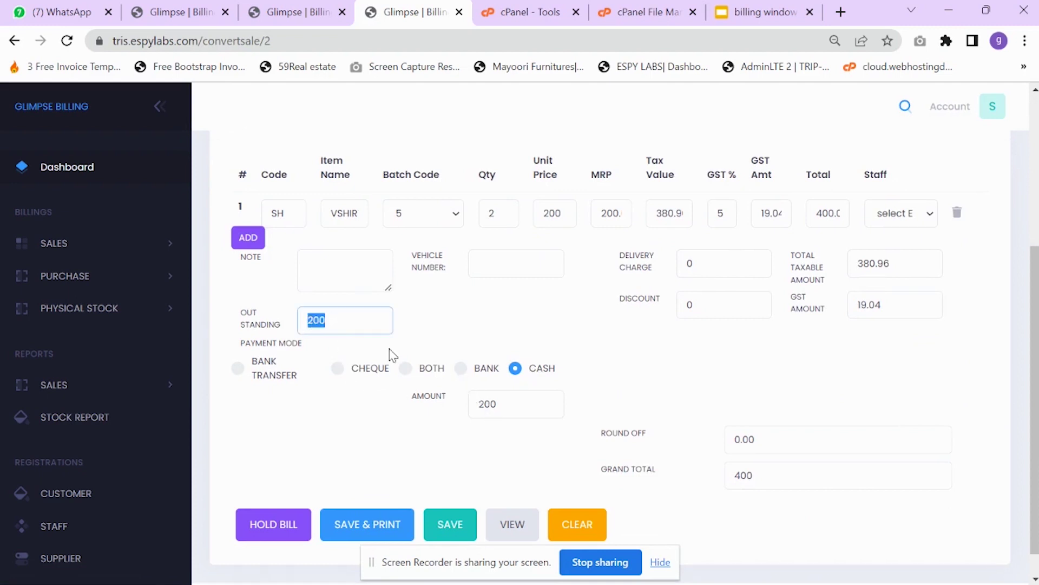
left_click_drag(504, 403, 468, 407)
type("400")
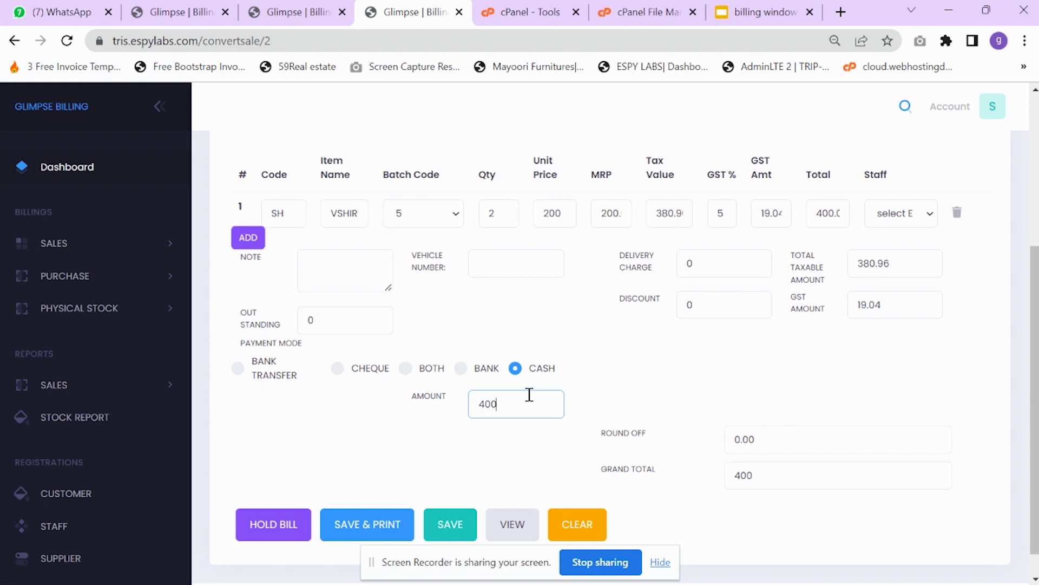
scroll(494, 487, "down", 1)
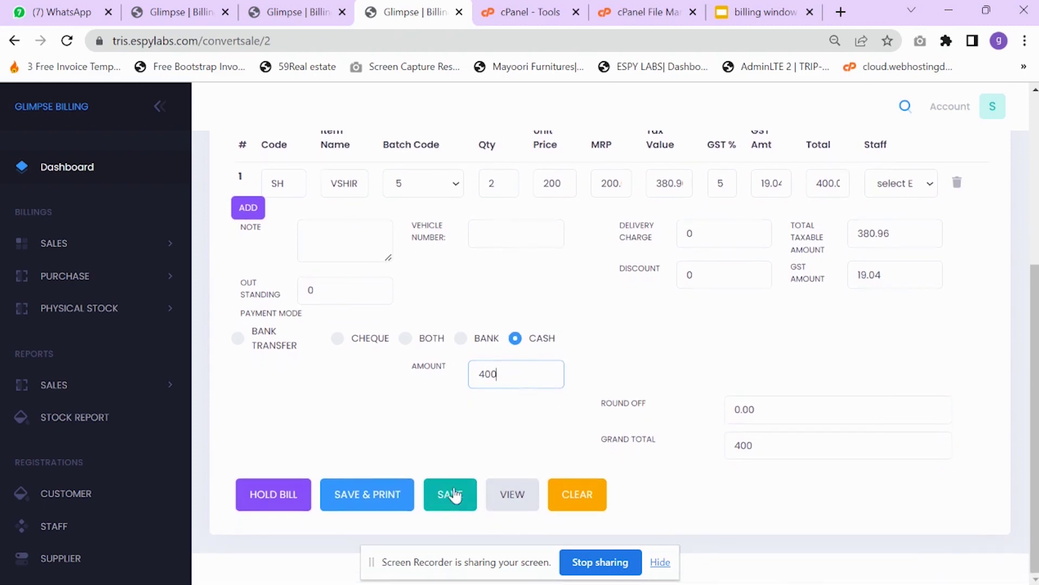
left_click(365, 495)
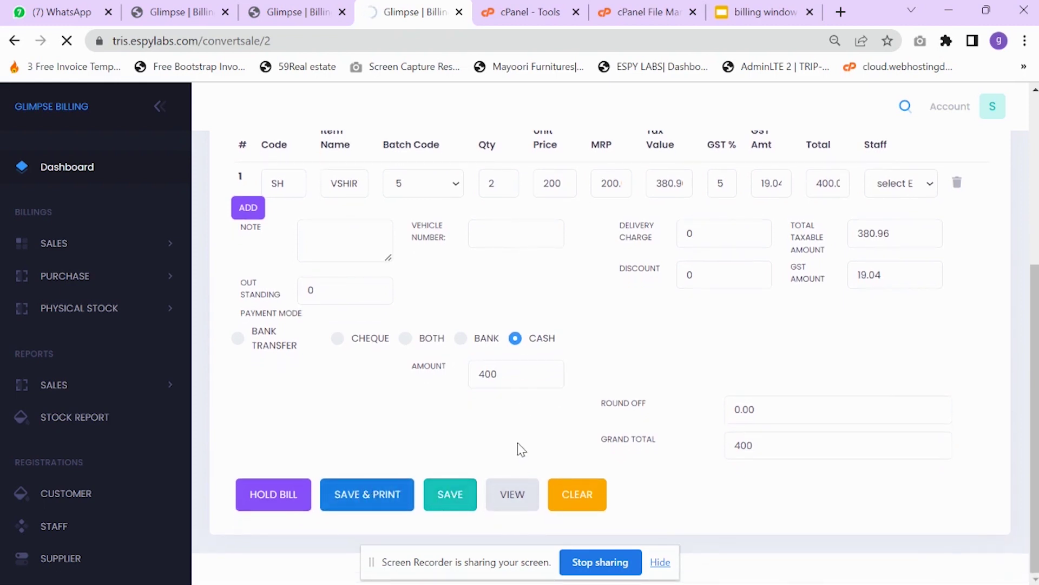
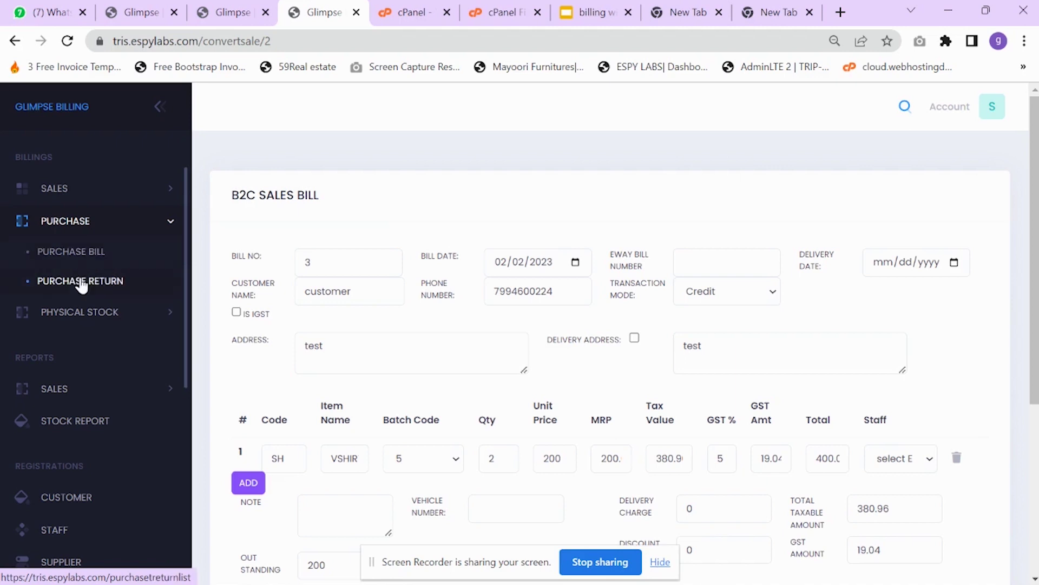
- Open the empty Purchase Return list and start a new return bill numbered 1
left_click(82, 281)
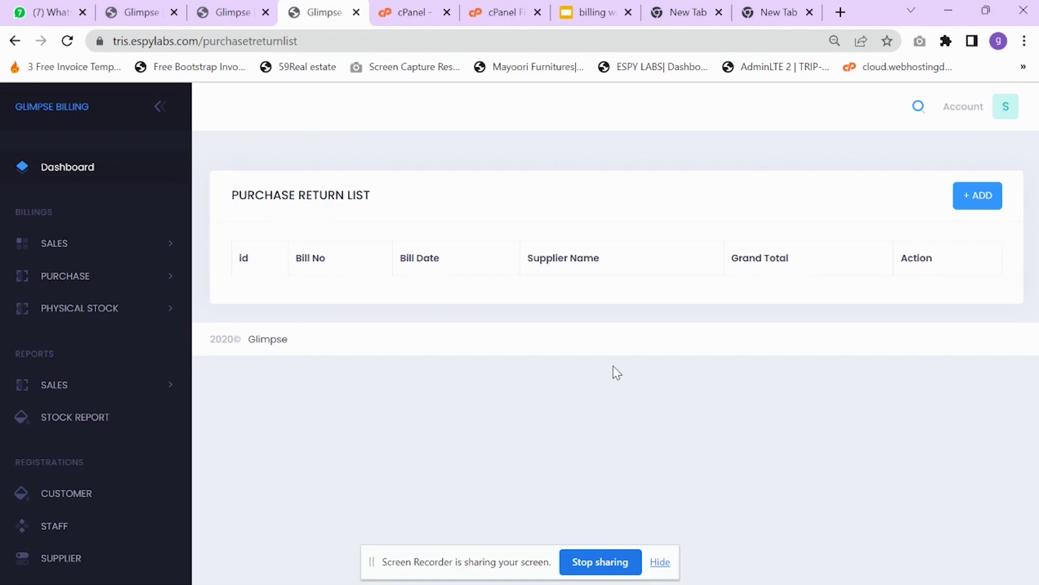
left_click(978, 197)
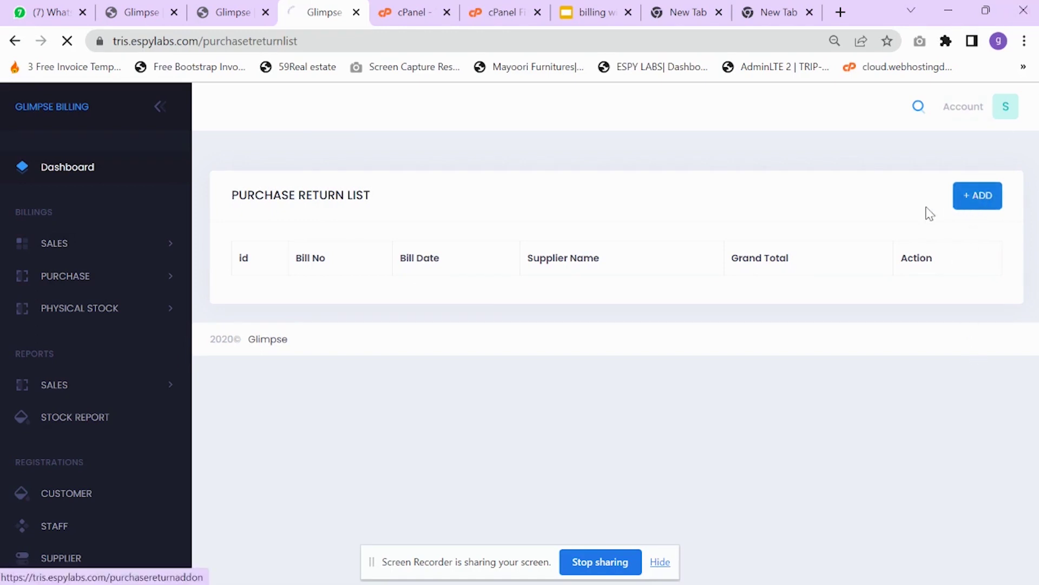
scroll(755, 401, "down", 2)
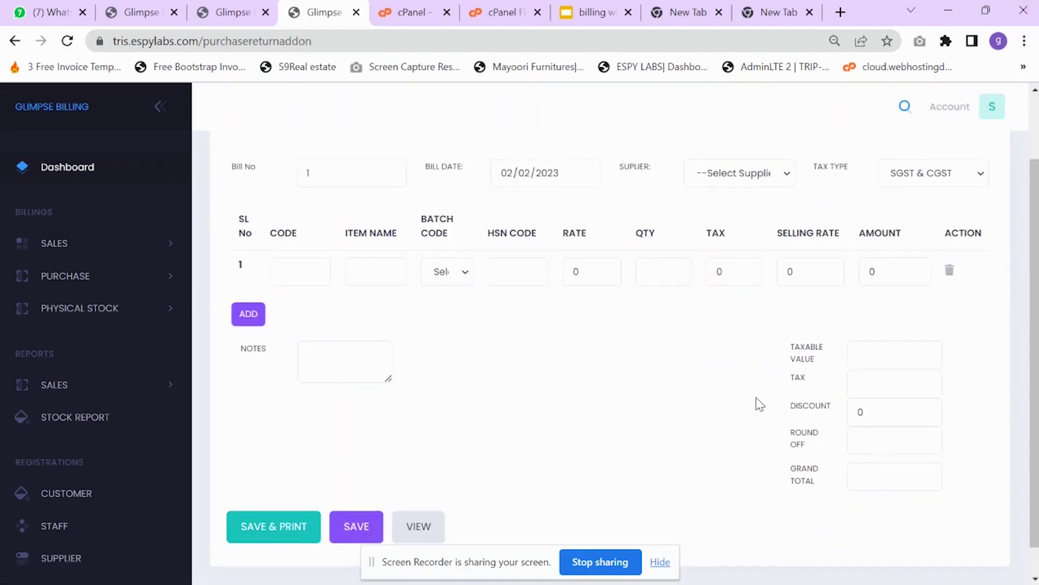
scroll(720, 385, "up", 2)
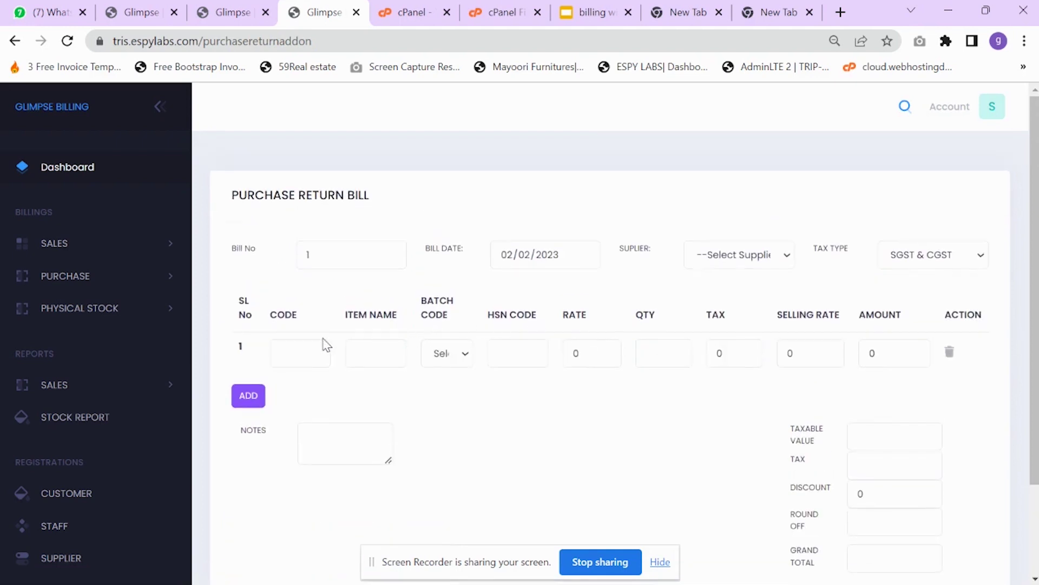
- Add VSHIRT (code SH, batch 5, quantity 1) as the returned item
left_click(313, 360)
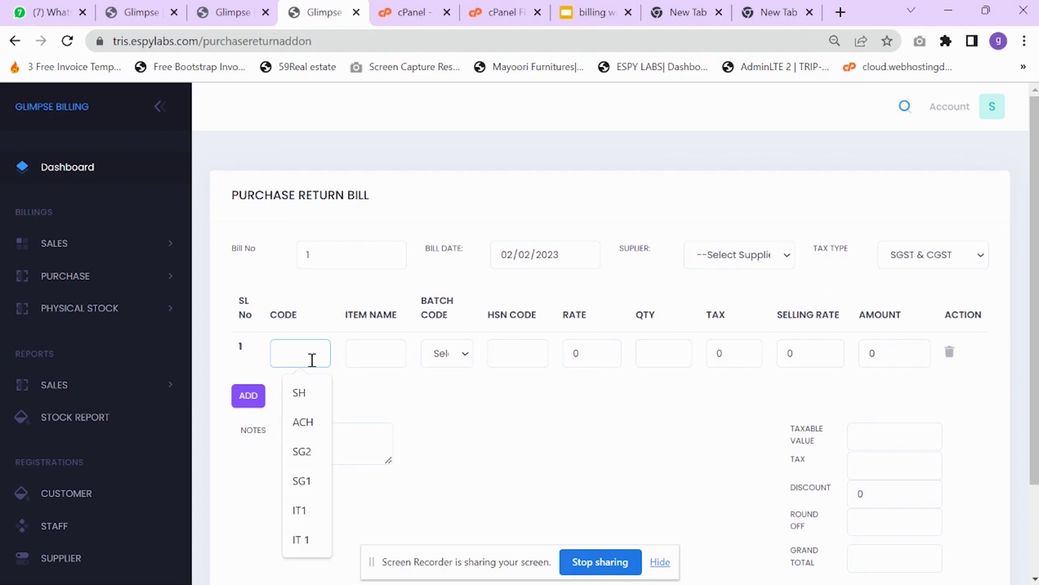
type("sh")
mouse_move(299, 392)
left_mouse_down()
mouse_move(278, 396)
mouse_move(286, 384)
left_mouse_up()
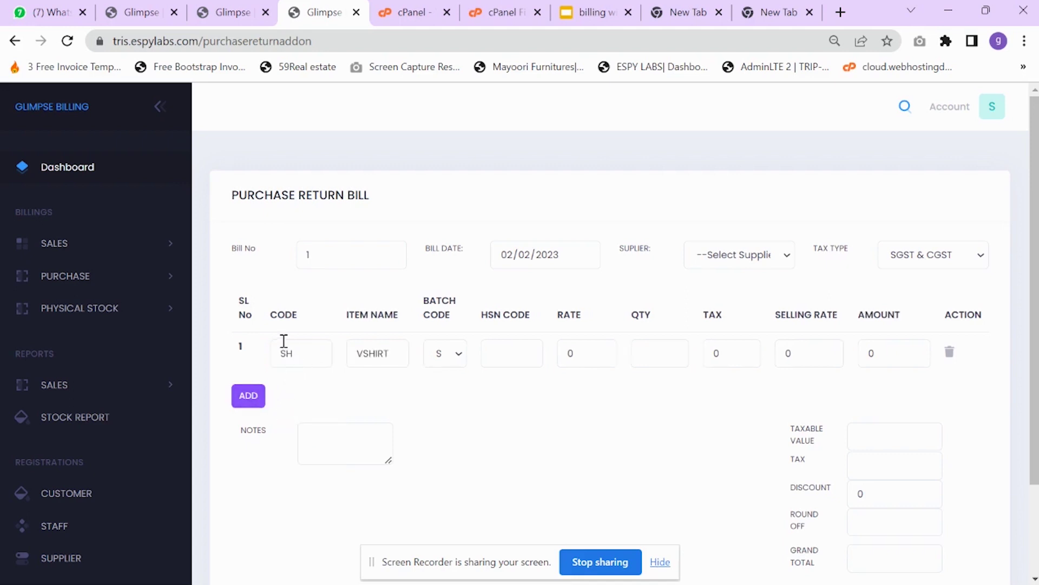
left_click(436, 360)
left_click(441, 391)
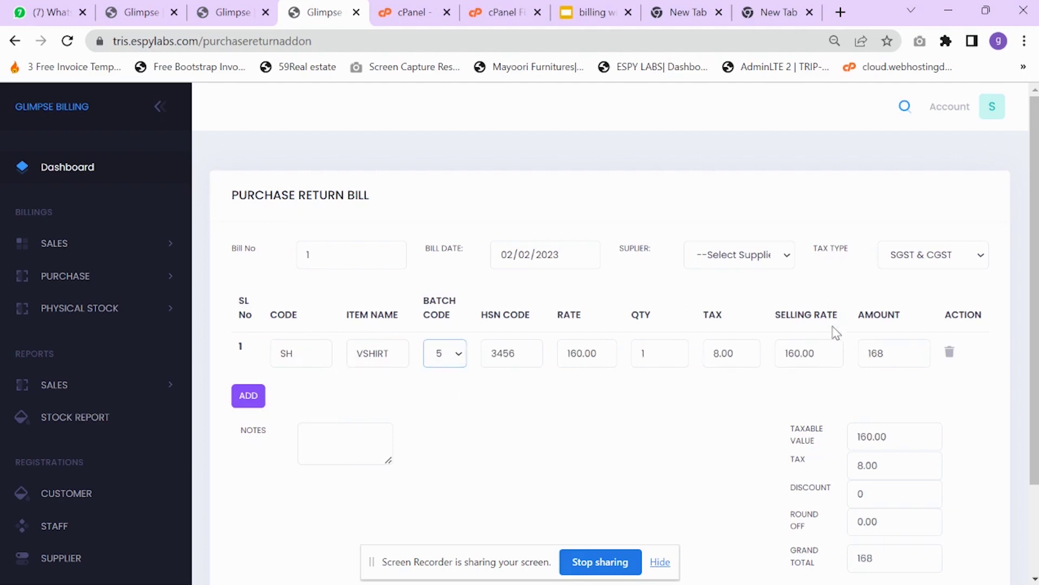
left_click(667, 352)
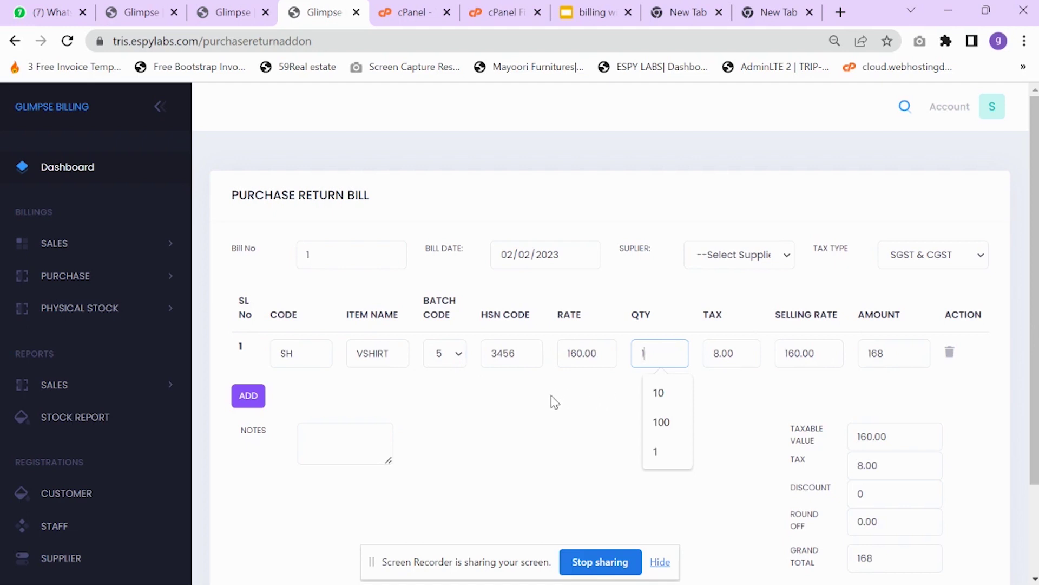
- Set STAR as the supplier and save the return bill totalling 168
left_click(728, 259)
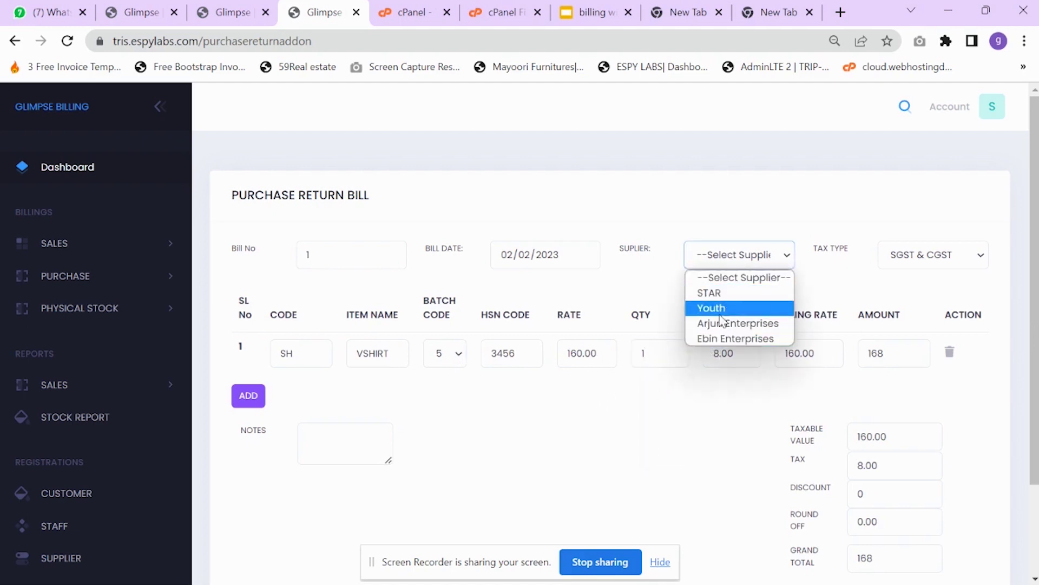
left_click(732, 295)
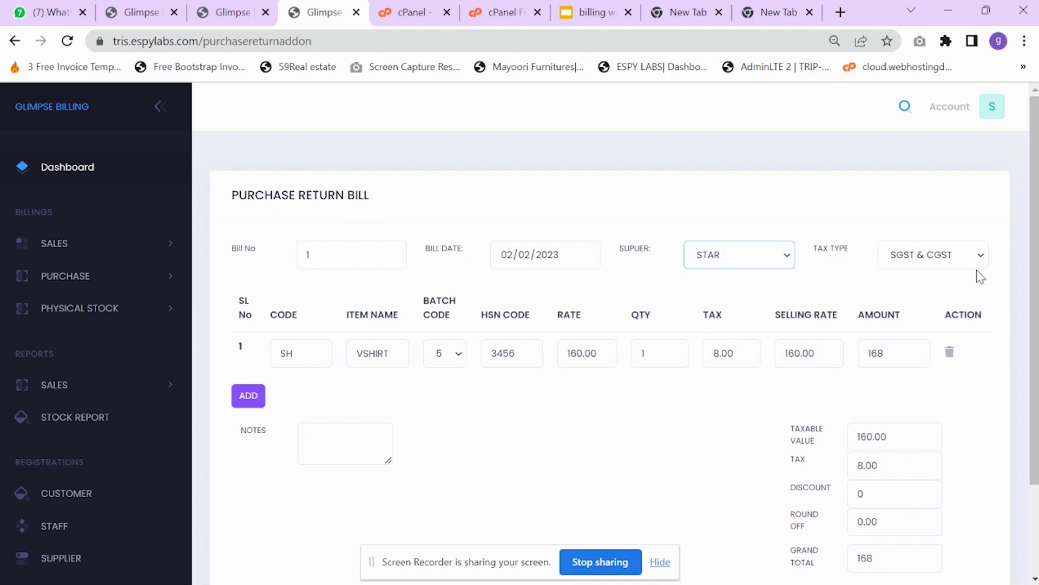
scroll(633, 366, "down", 3)
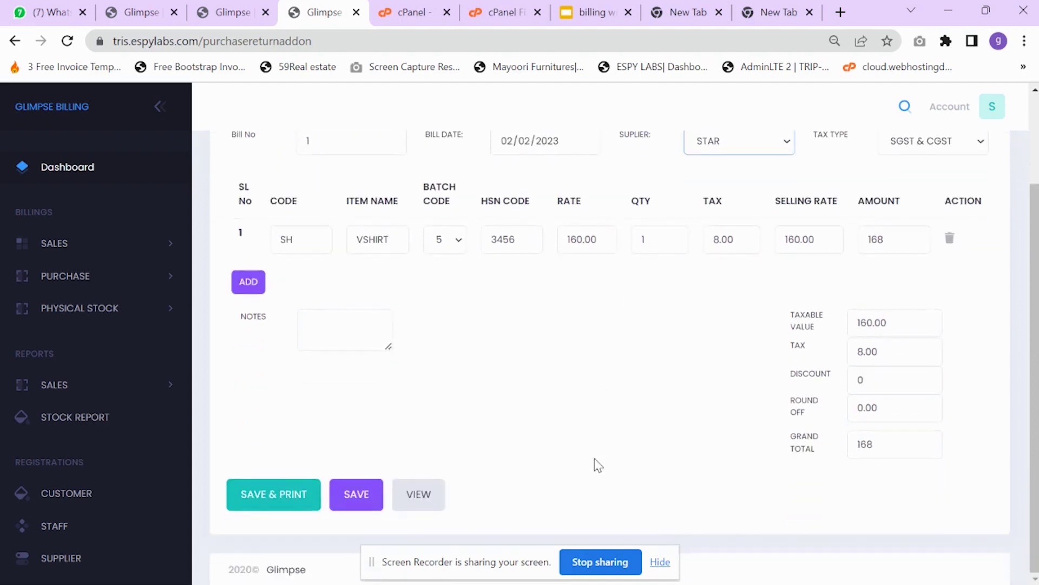
left_click(355, 494)
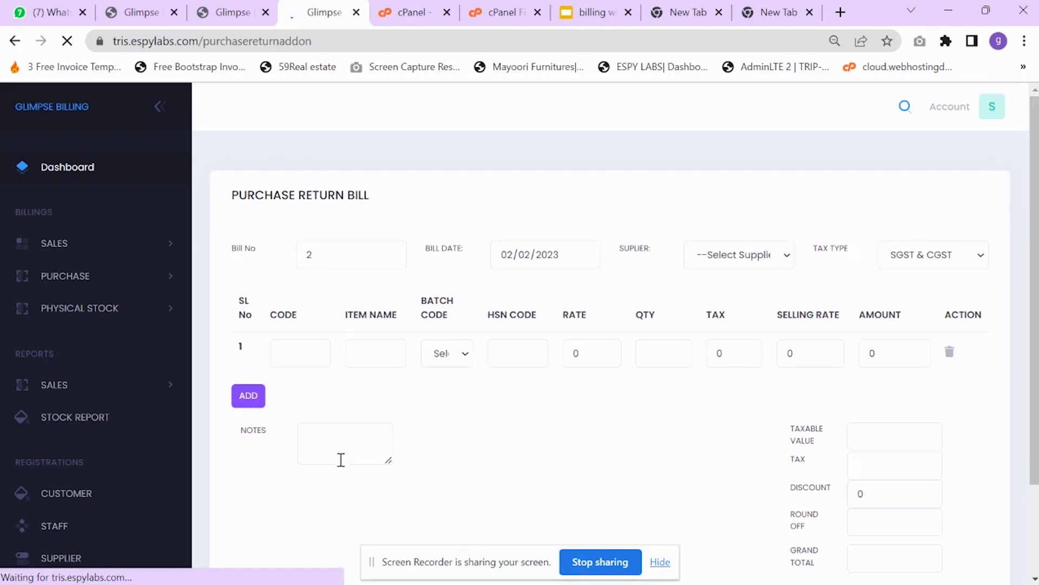
- Check return 1 from STAR in the return list, then VSHIRT batch 5 stock of 5 in the stock report
left_click(417, 494)
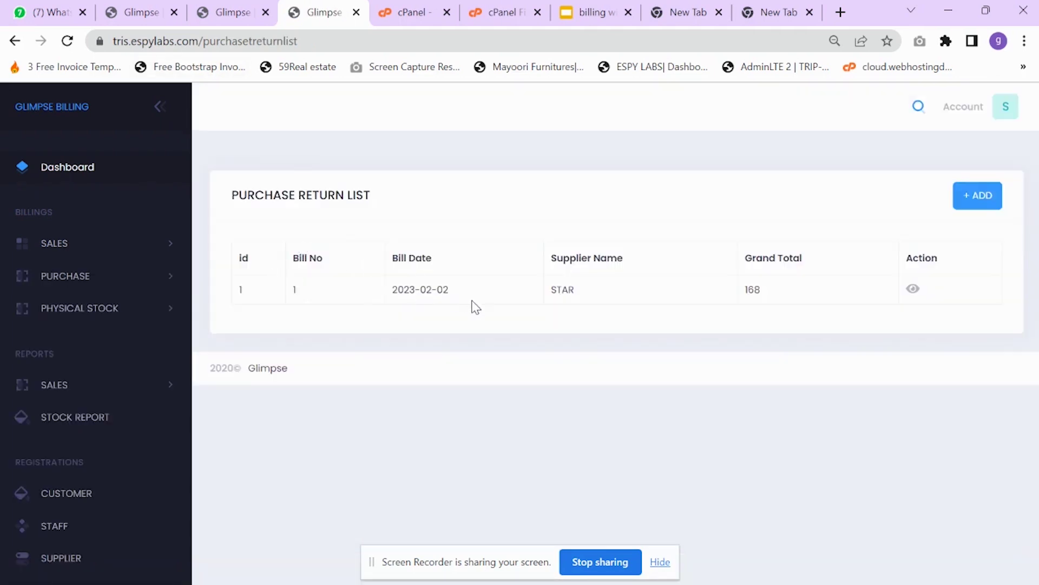
left_click_drag(398, 290, 449, 290)
left_click_drag(766, 301, 701, 297)
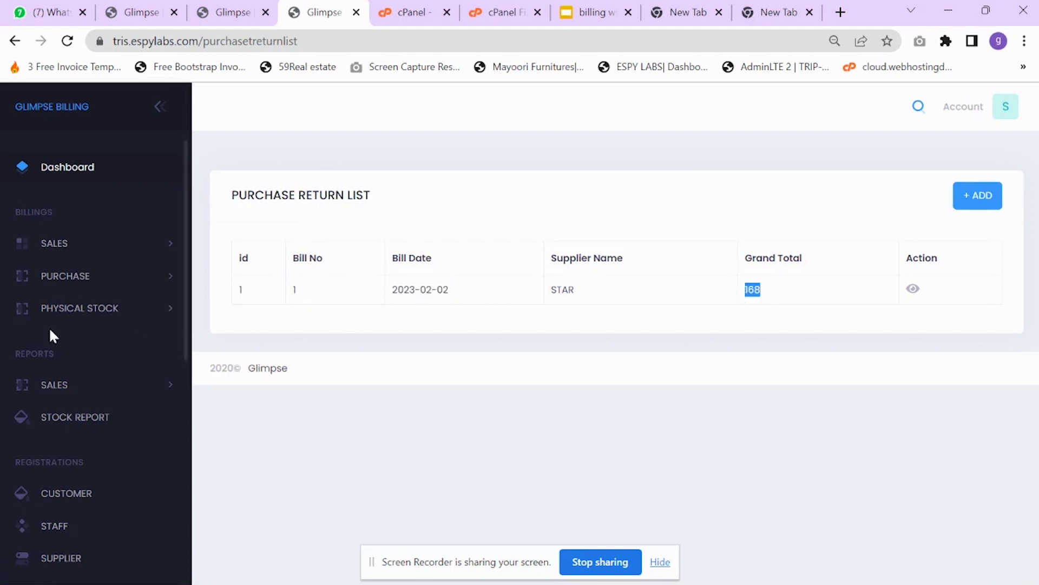
scroll(69, 374, "down", 2)
left_click(99, 304)
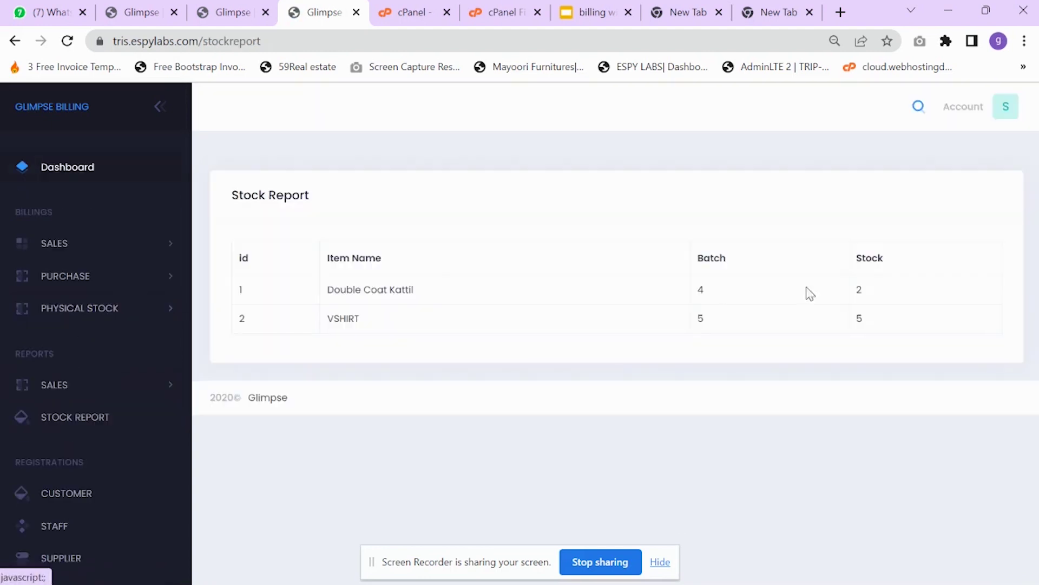
left_click_drag(865, 320, 847, 319)
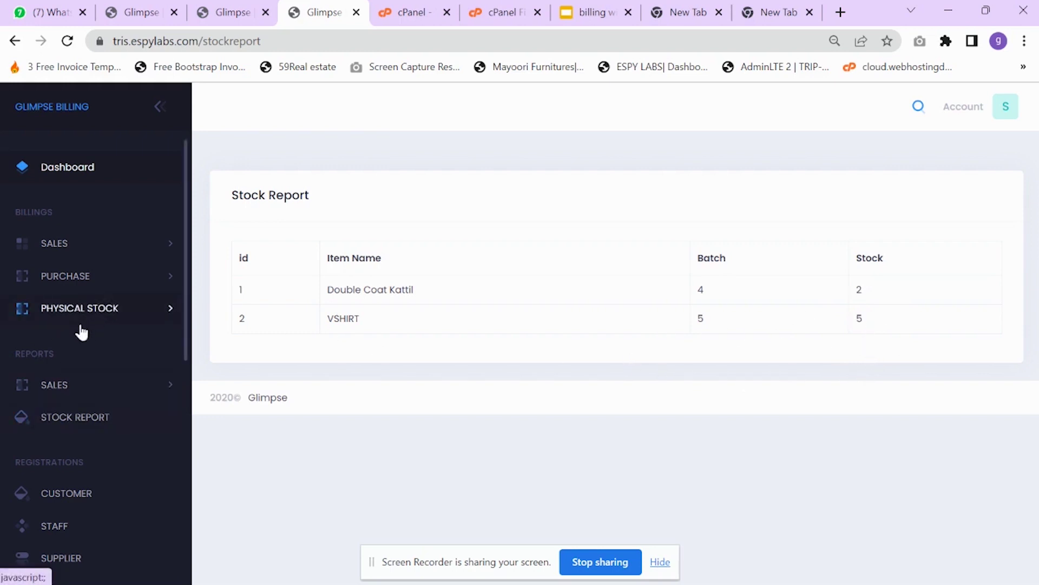
- Start a new adjustment from the Physical Stock list
left_click(105, 310)
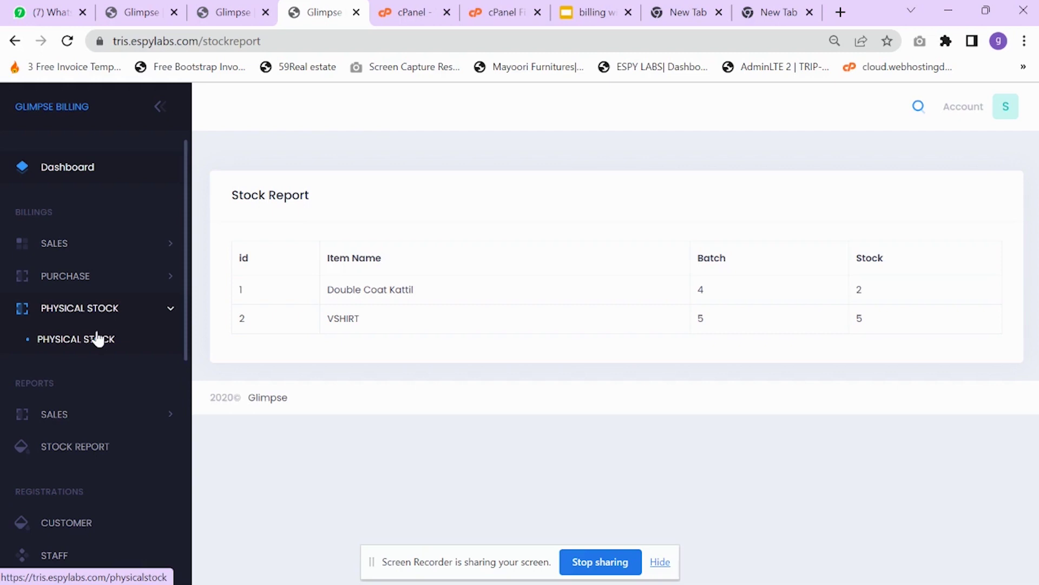
left_click(96, 351)
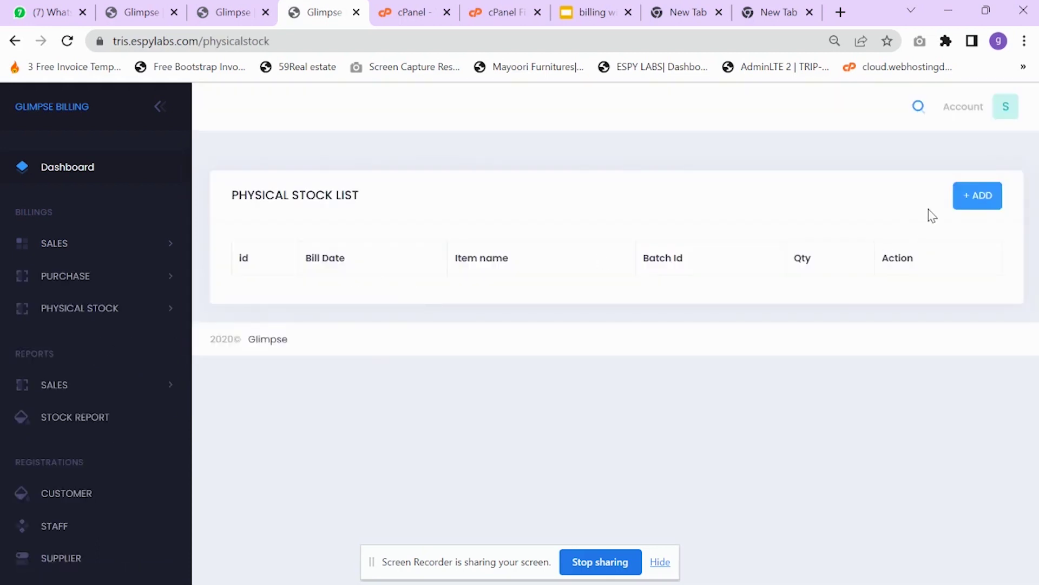
left_click(983, 198)
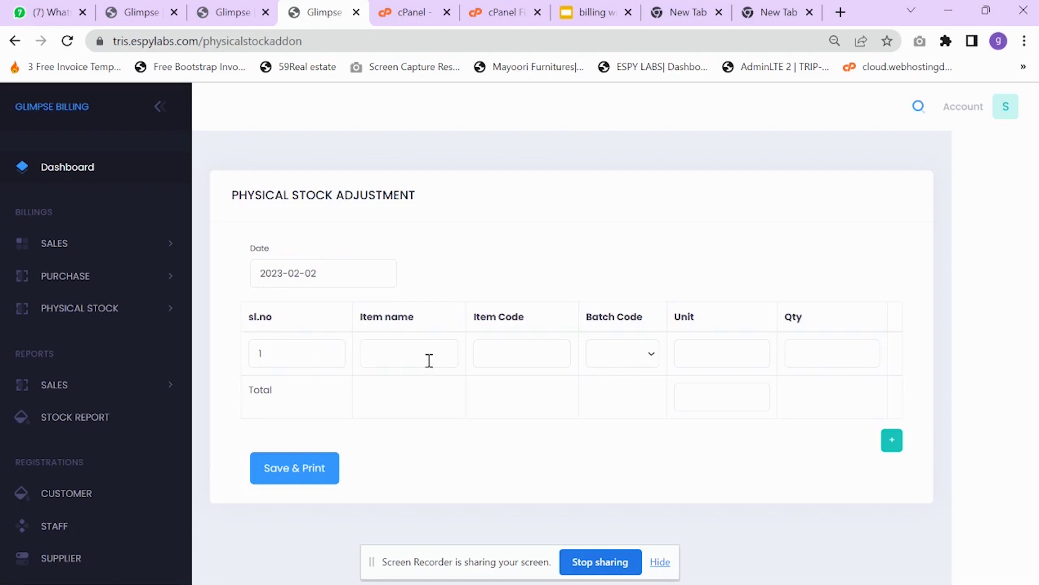
- Enter VSHIRT (code SH, batch 5) with quantity 10 and save the adjustment
left_click(488, 358)
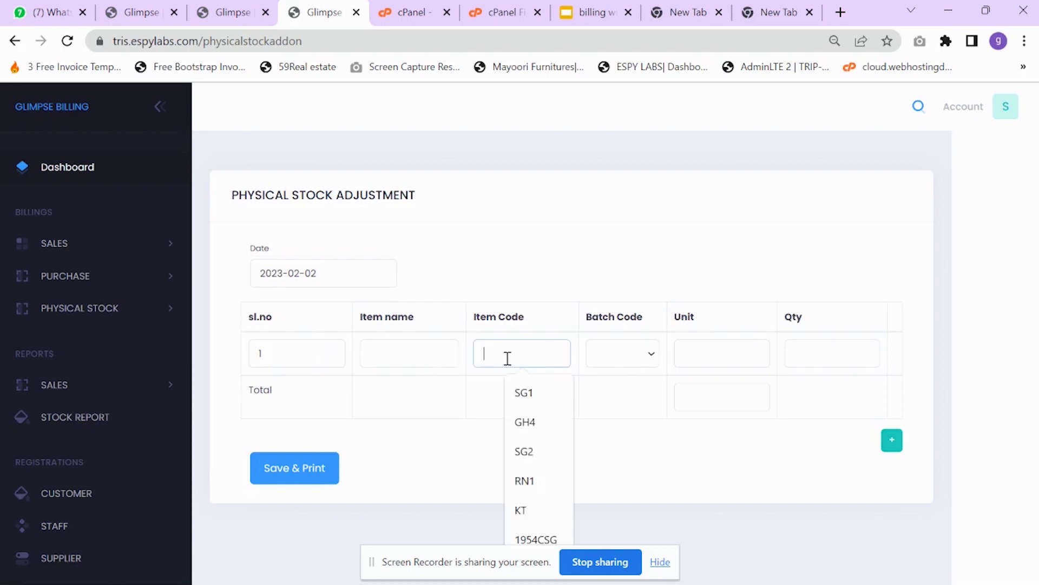
type("sh")
left_click(486, 412)
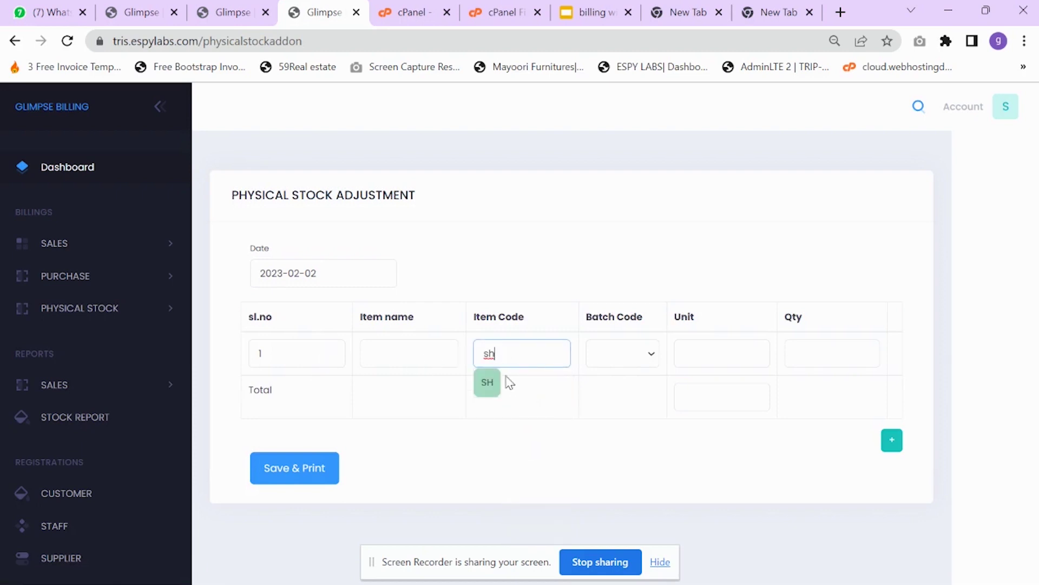
left_click(548, 382)
left_click(624, 357)
left_click(624, 391)
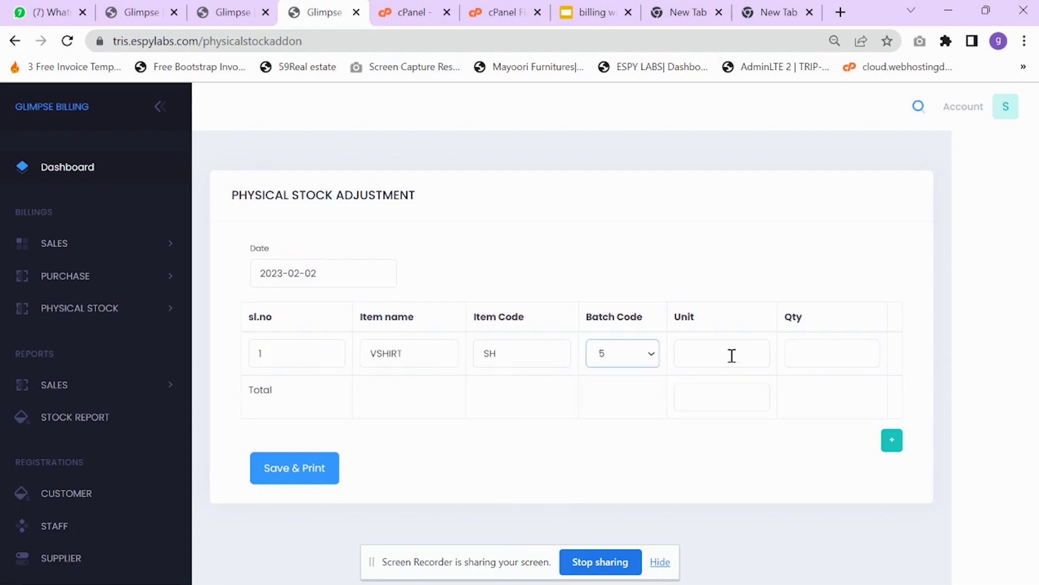
left_click(730, 357)
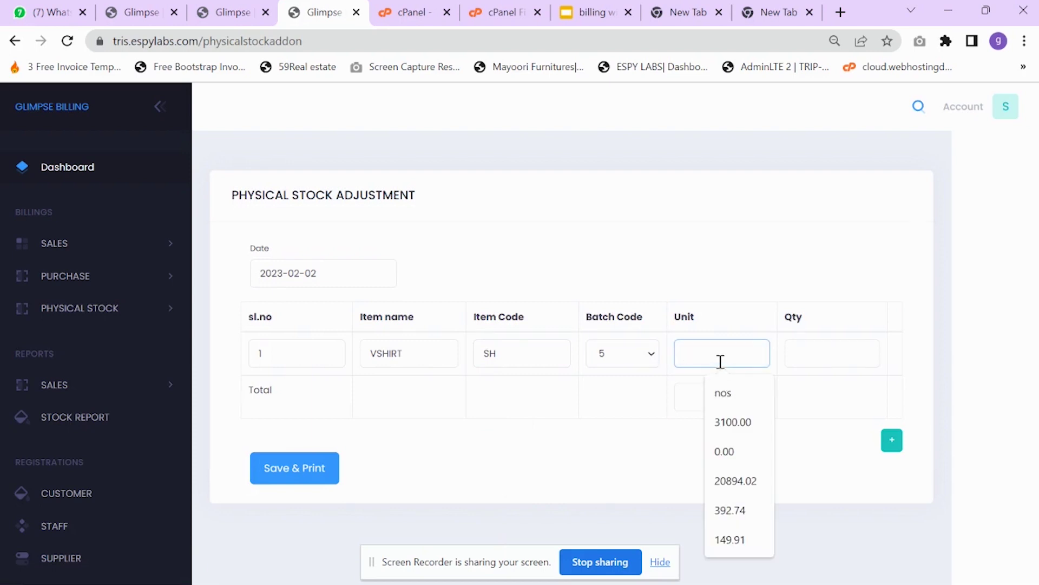
type("qty")
left_click(815, 350)
type("10")
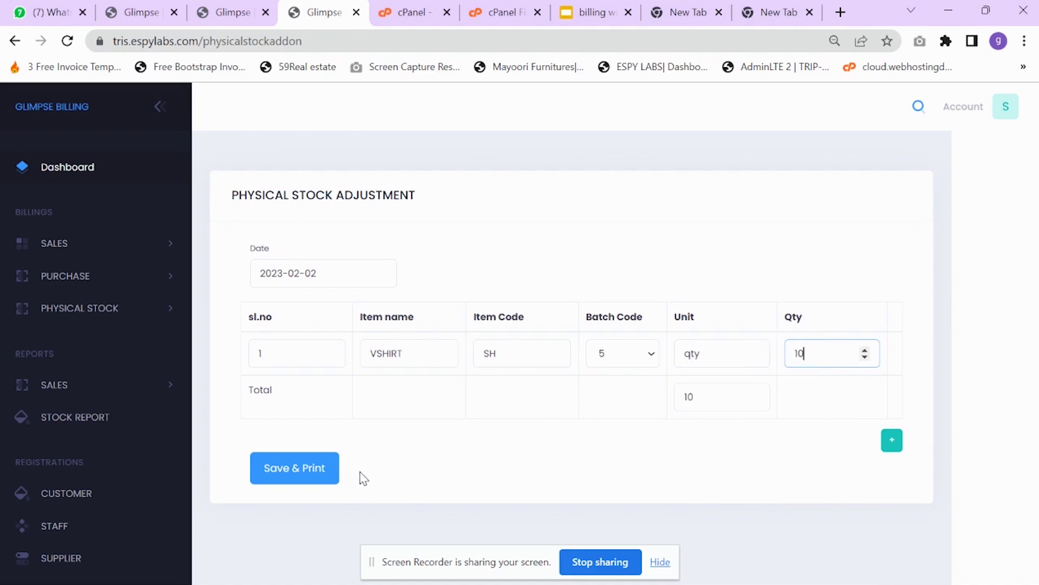
left_click(310, 480)
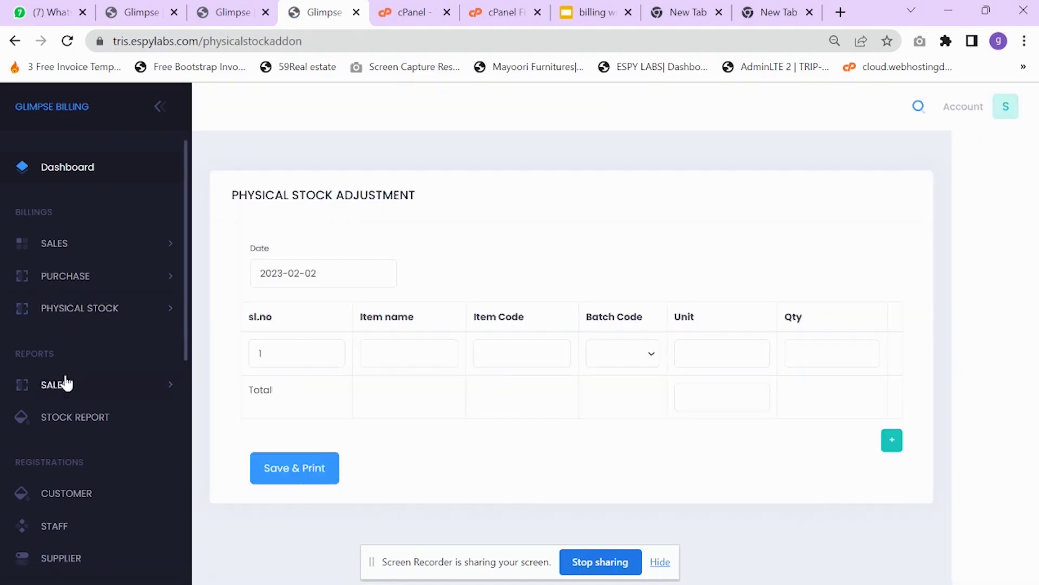
- Confirm in the stock report that VSHIRT batch 5 stock now reads 15
left_click(103, 425)
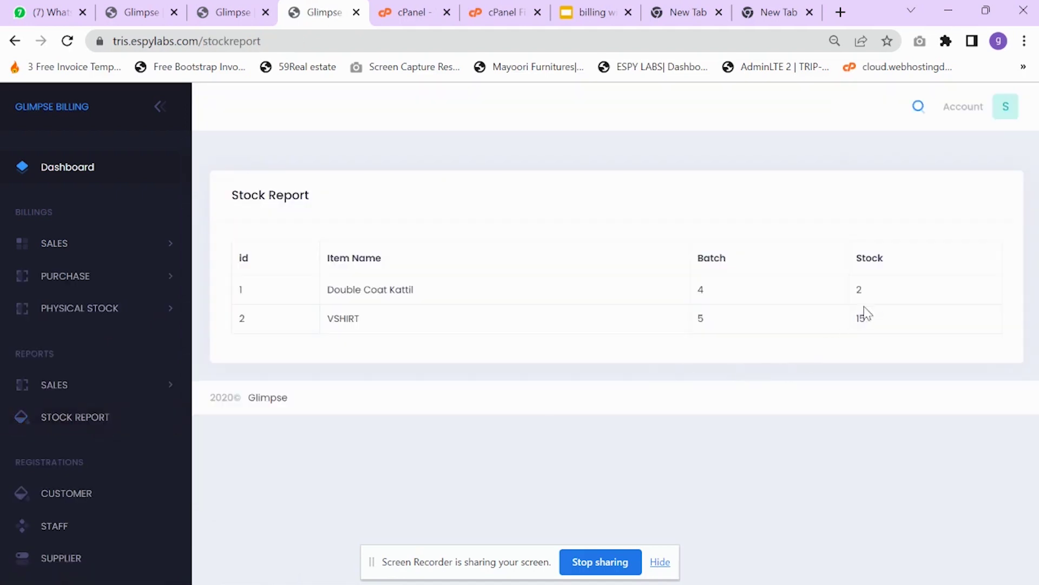
left_click_drag(864, 318, 341, 343)
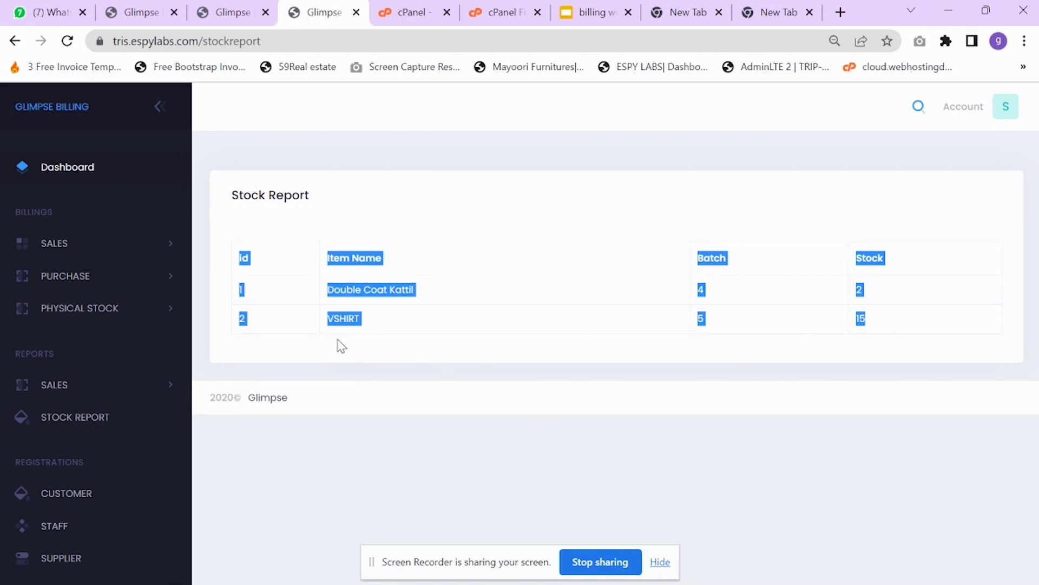
left_click(441, 337)
left_click(89, 314)
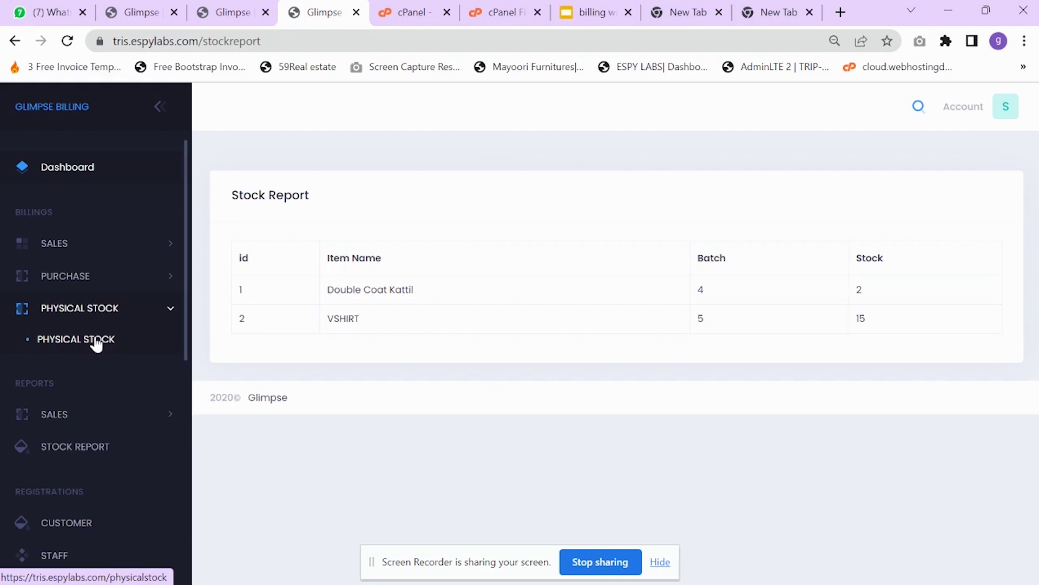
scroll(96, 449, "down", 1)
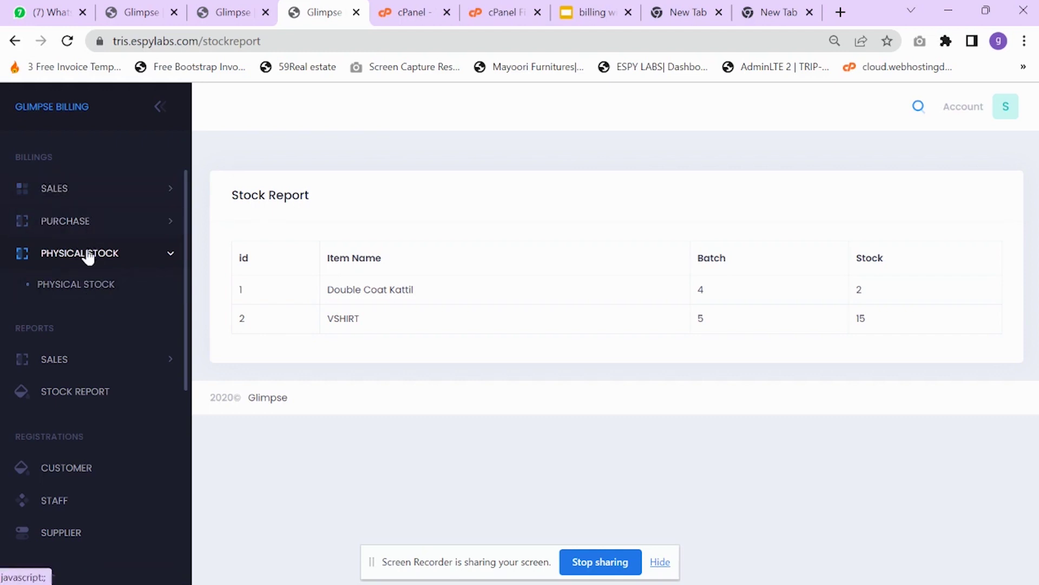
- Open the B2C Sales Report and review the two VSHIRT bills dated 2023-02-02
left_click(135, 360)
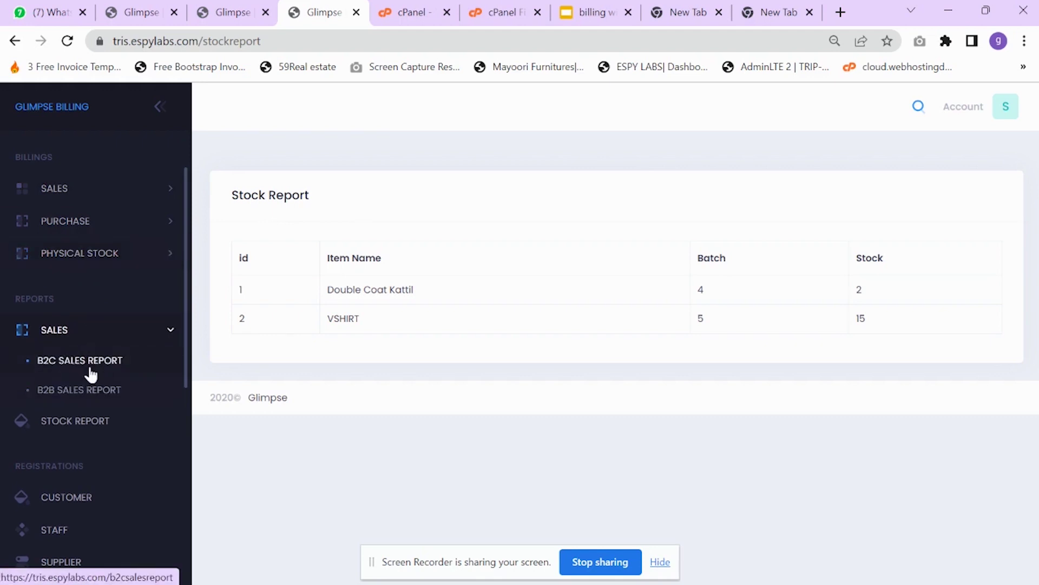
left_click(89, 368)
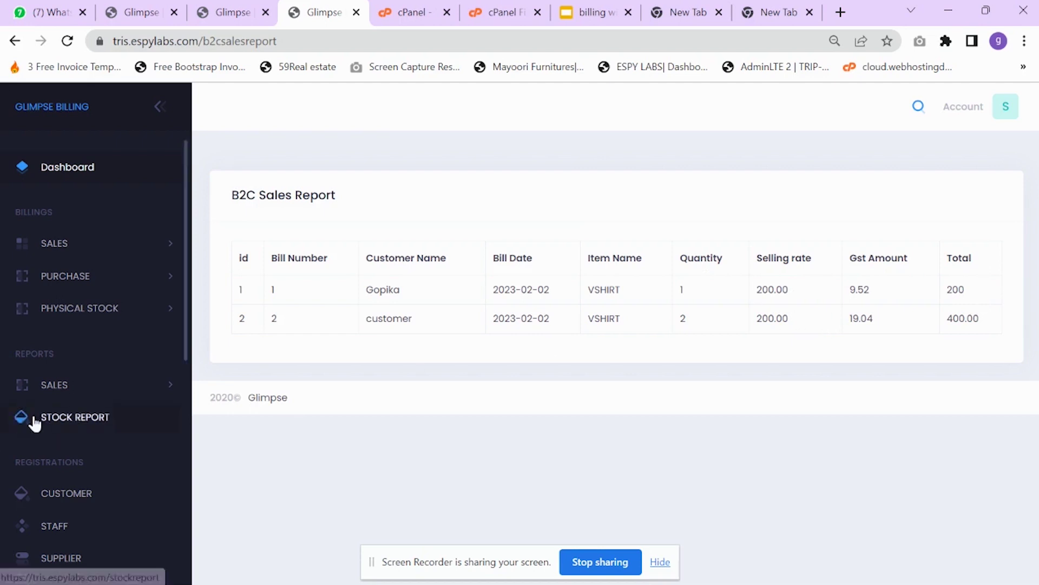
scroll(46, 433, "down", 1)
scroll(70, 494, "down", 1)
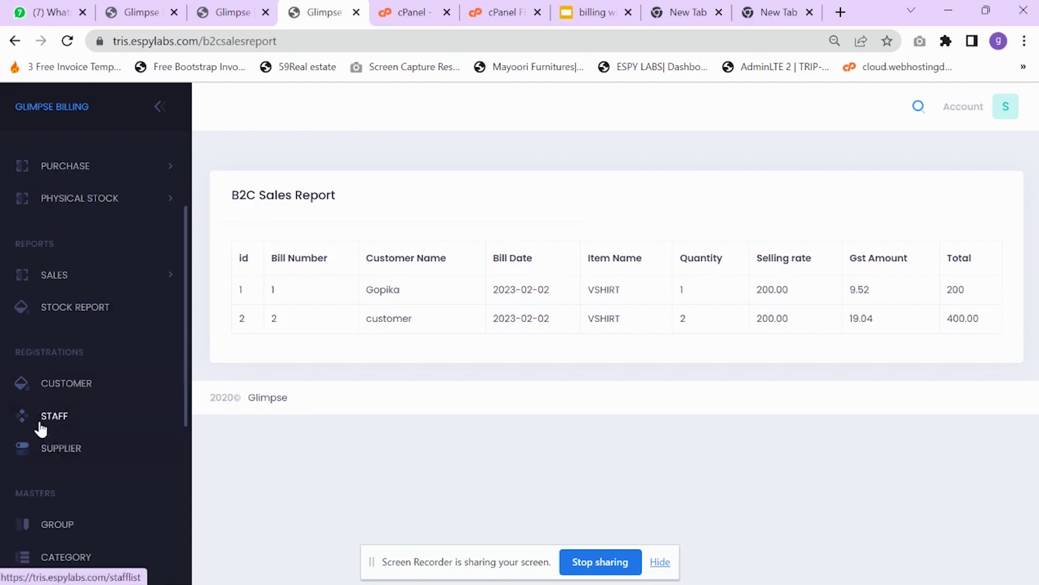
scroll(41, 425, "down", 1)
scroll(63, 355, "down", 1)
scroll(63, 360, "up", 1)
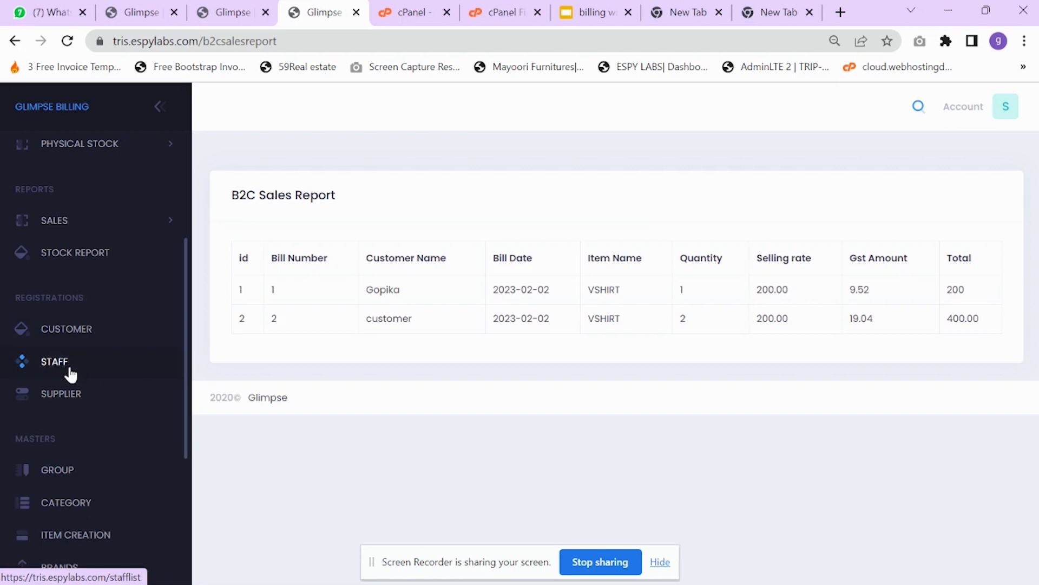
left_click(68, 329)
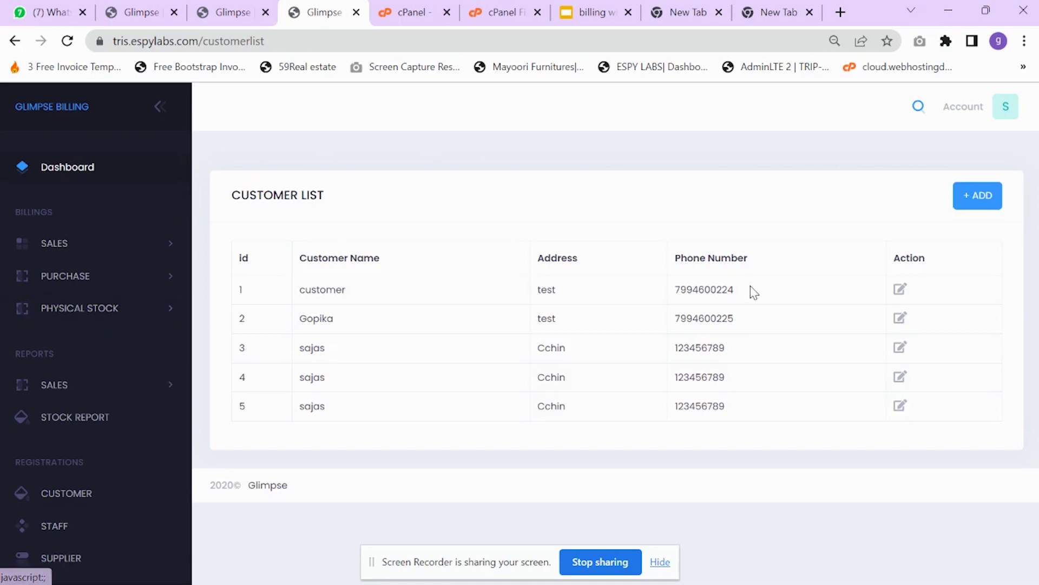
- Register a new customer with their name, address test and phone number
left_click(992, 197)
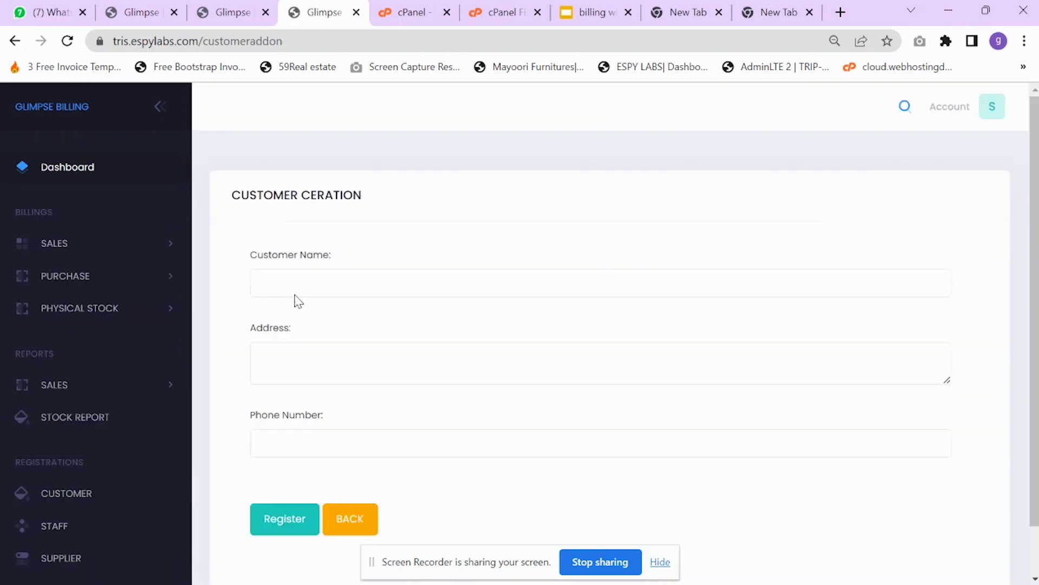
left_click(303, 287)
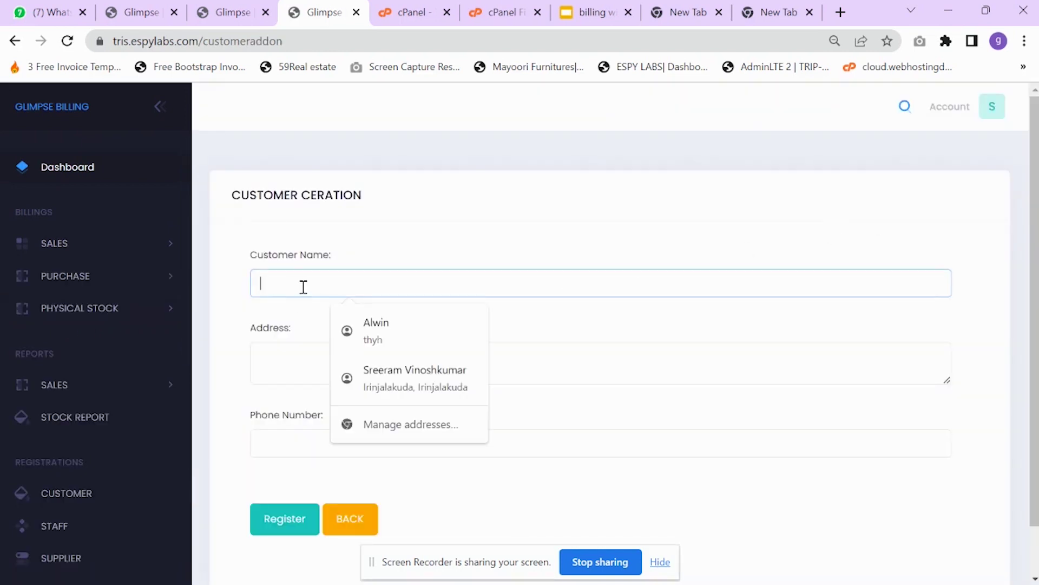
type("Alwin")
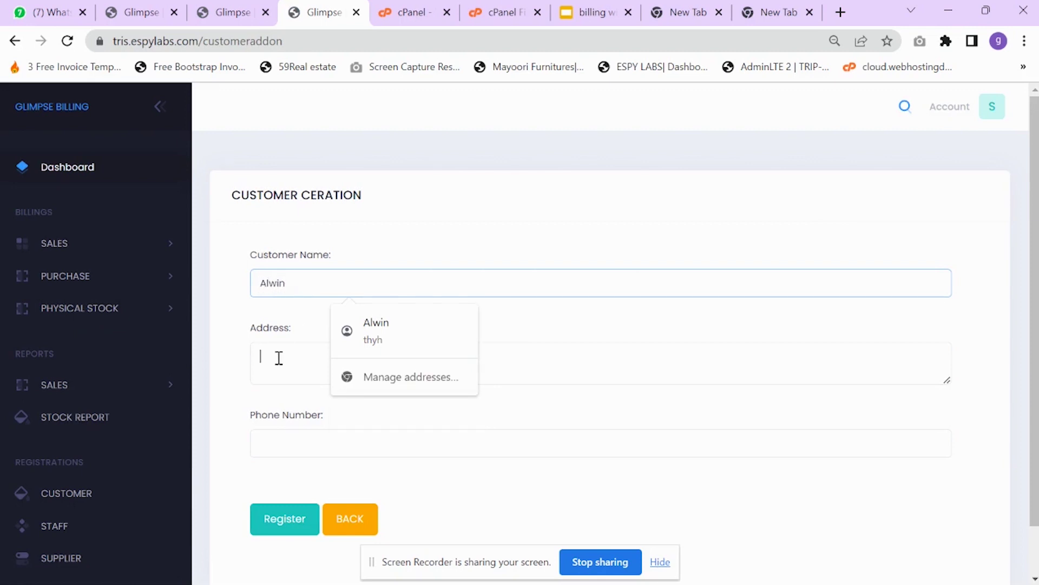
left_click(278, 358)
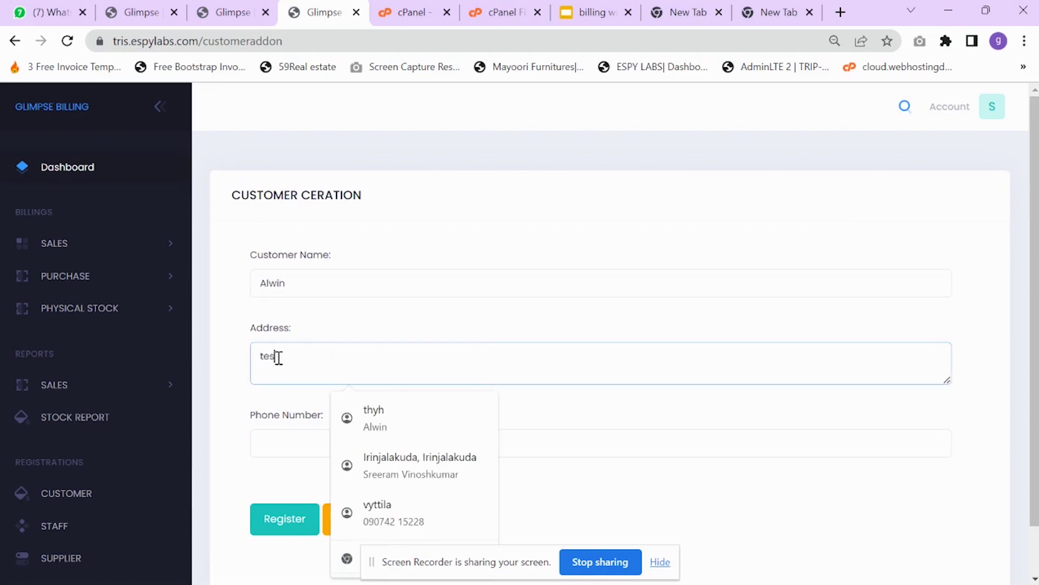
left_click(280, 442)
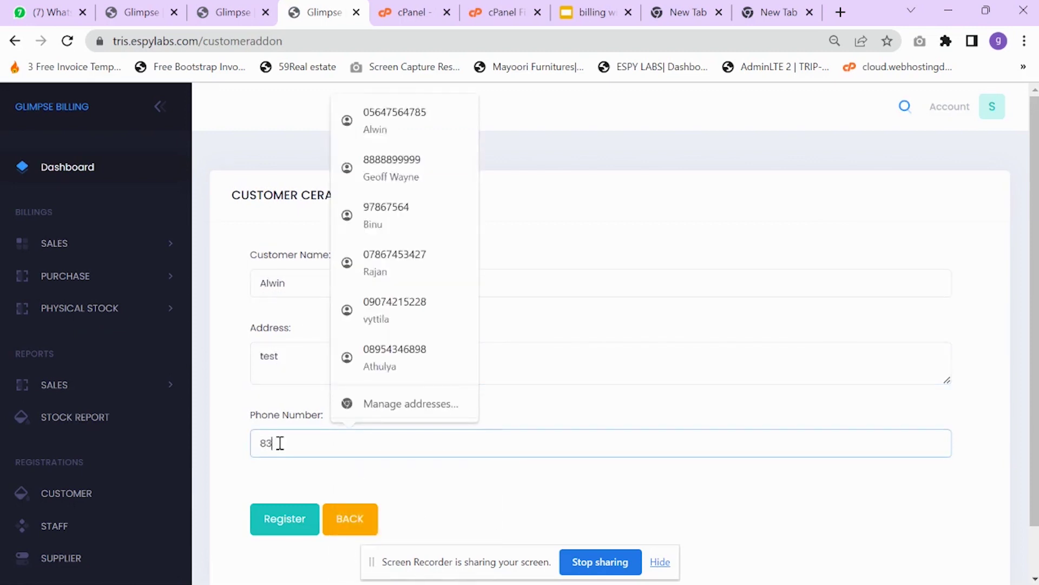
left_click(274, 519)
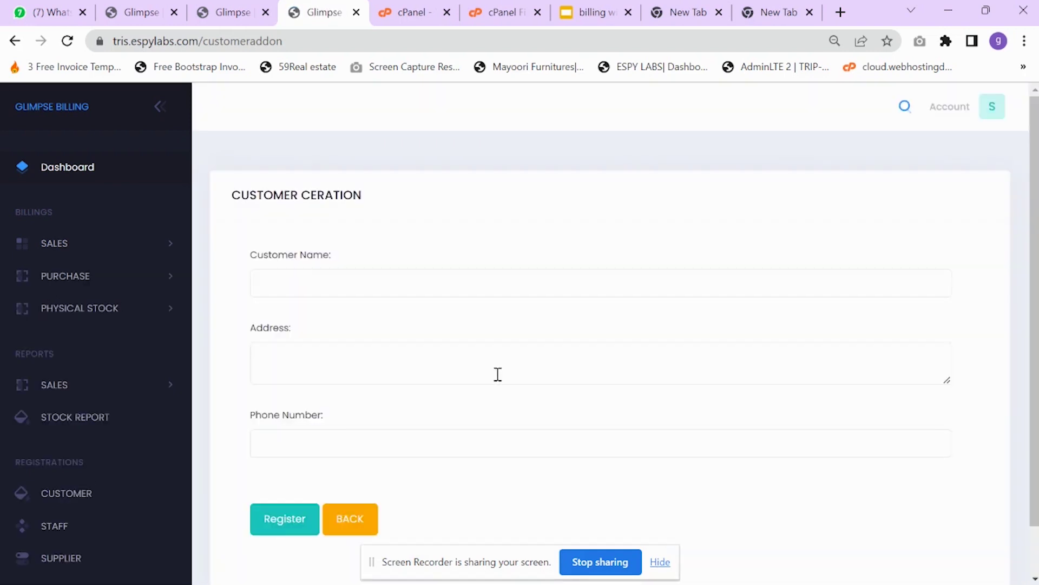
- Return to the customer list and check the new customer appears first
left_click(348, 520)
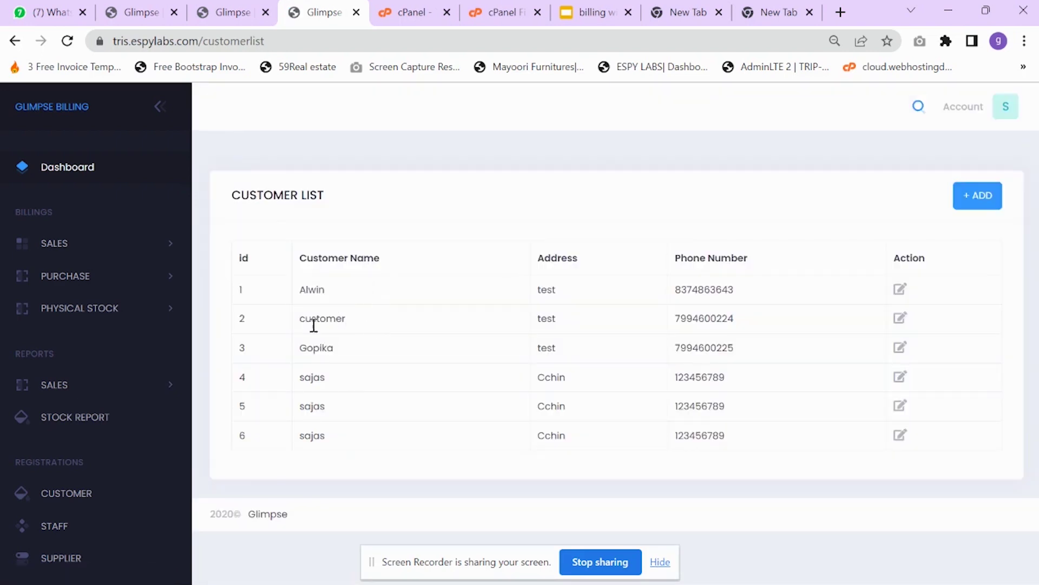
double_click(313, 324)
left_click_drag(304, 357, 495, 370)
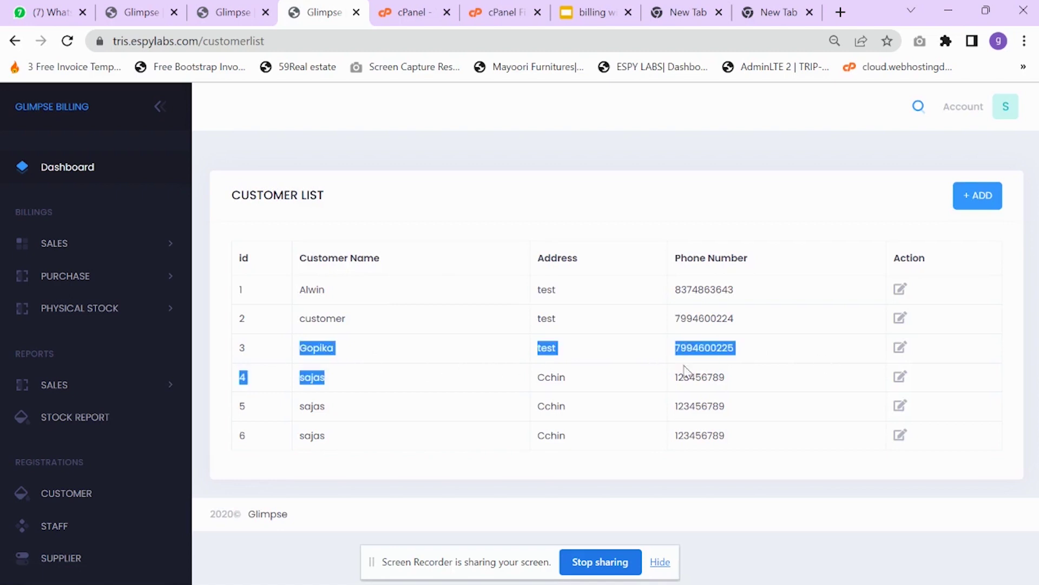
scroll(32, 455, "down", 3)
left_click(78, 373)
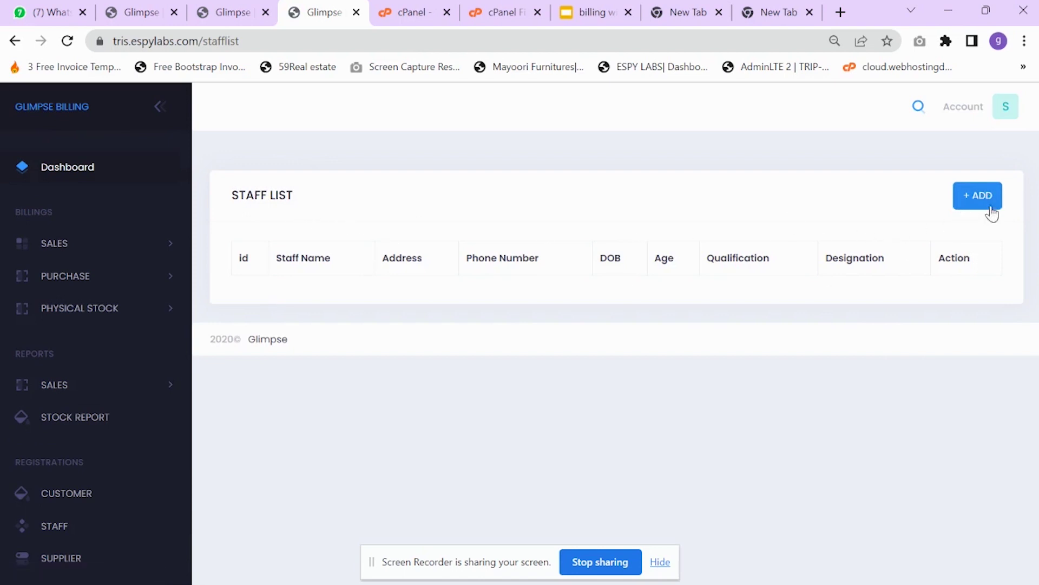
- Briefly view the new staff form, then show the supplier list containing only STAR
left_click(974, 198)
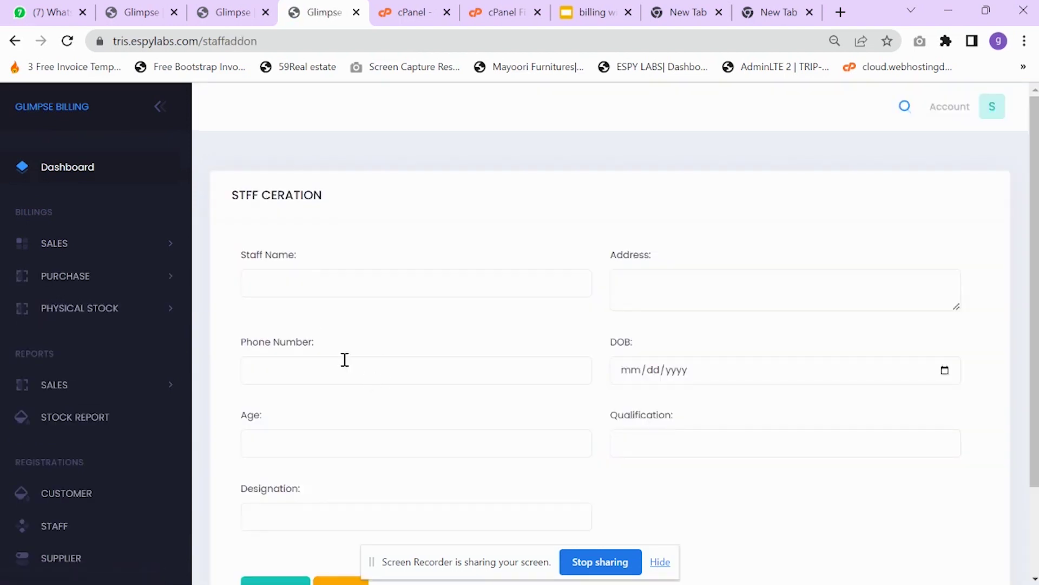
left_click(304, 279)
scroll(598, 304, "down", 2)
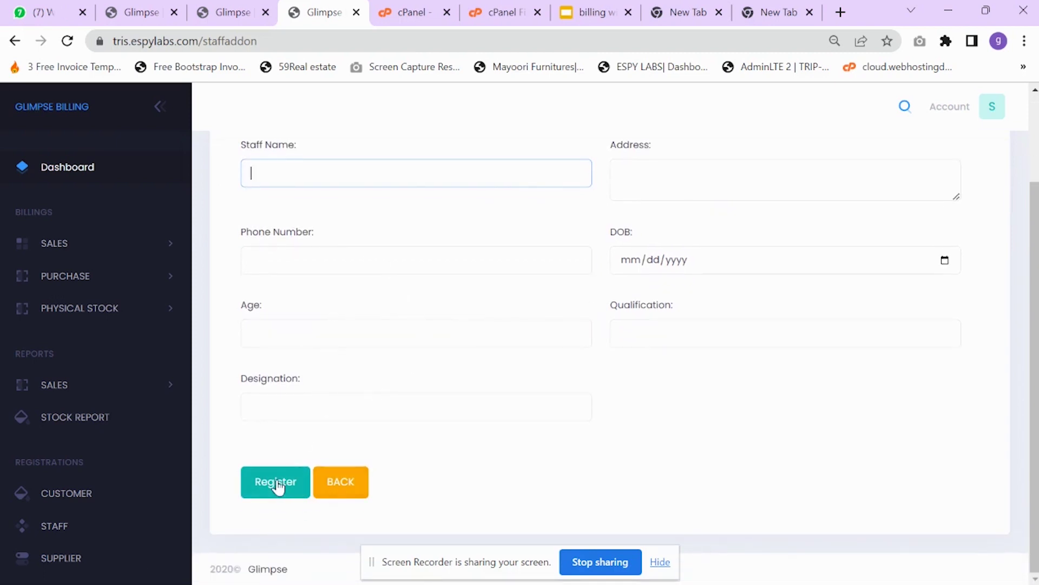
left_click(302, 170)
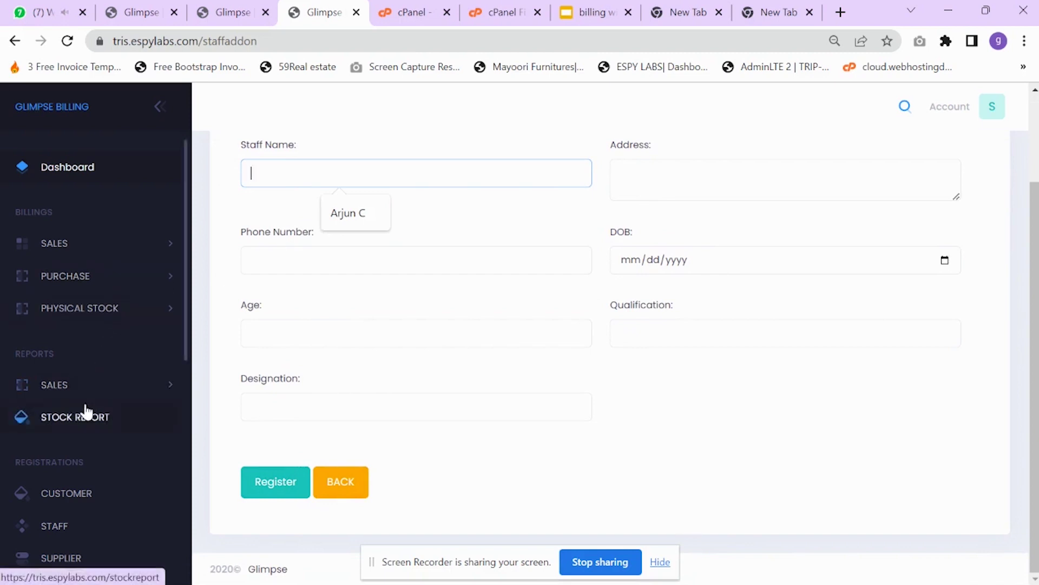
scroll(145, 449, "down", 1)
left_click(76, 502)
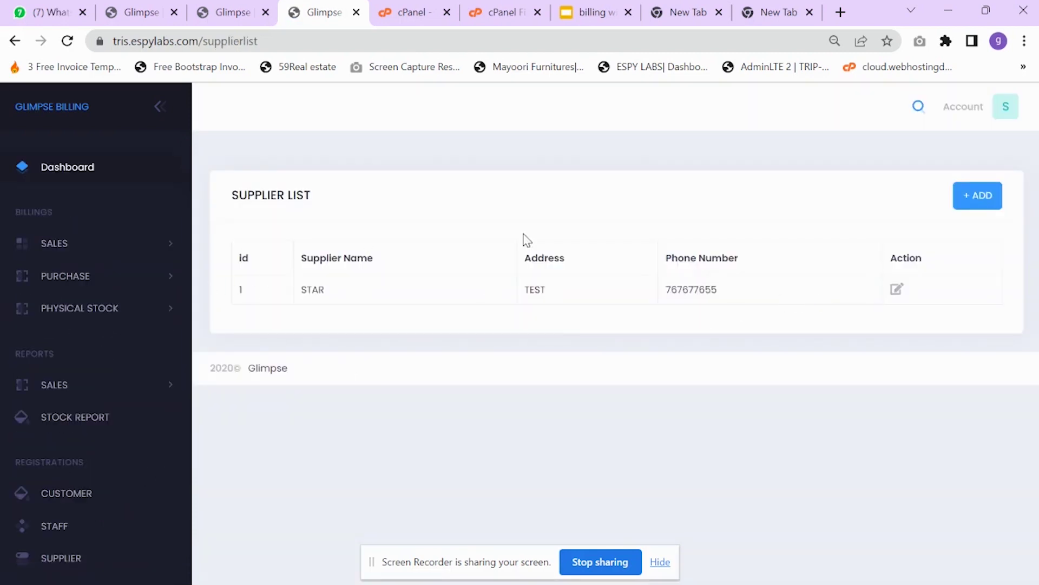
- Register supplier vguard with address test and its phone number
left_click(989, 201)
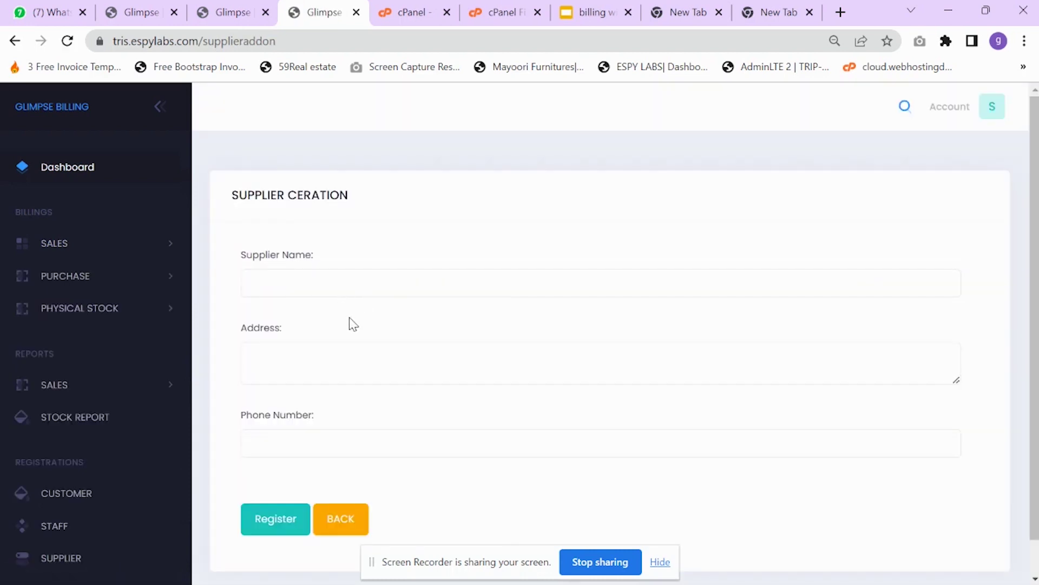
scroll(353, 323, "down", 1)
left_click(313, 235)
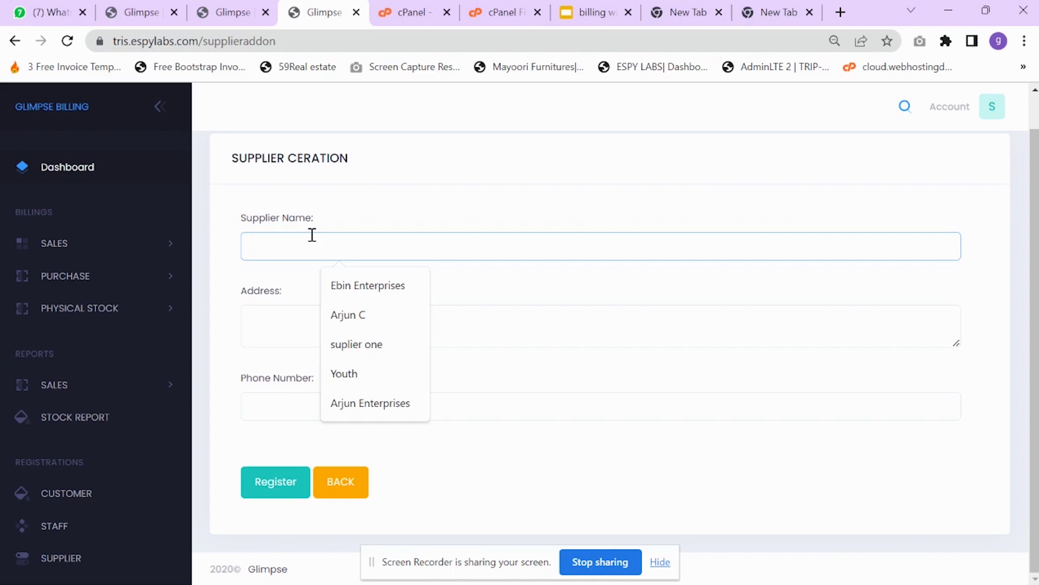
type("vguard")
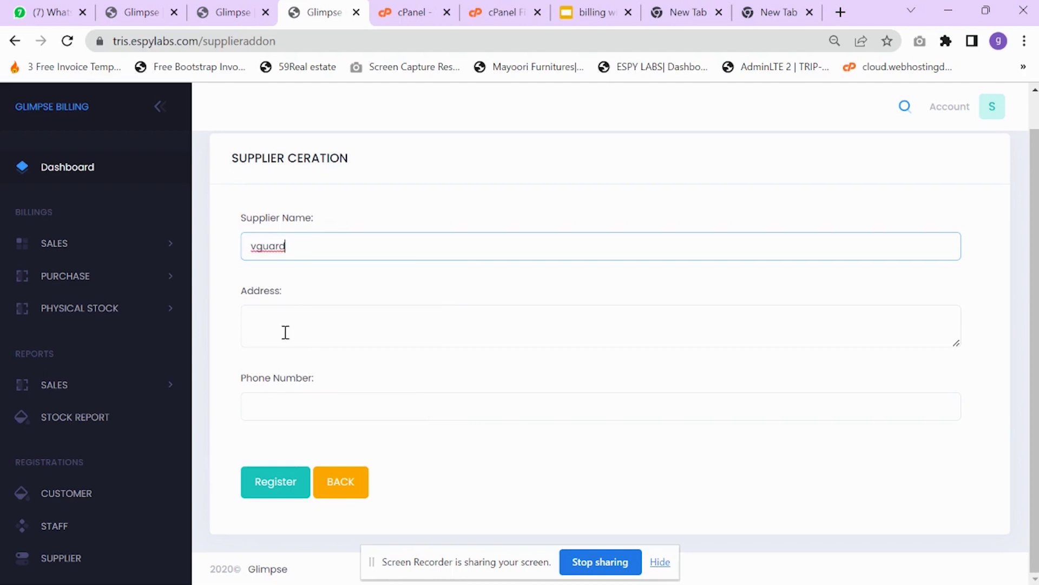
left_click(285, 332)
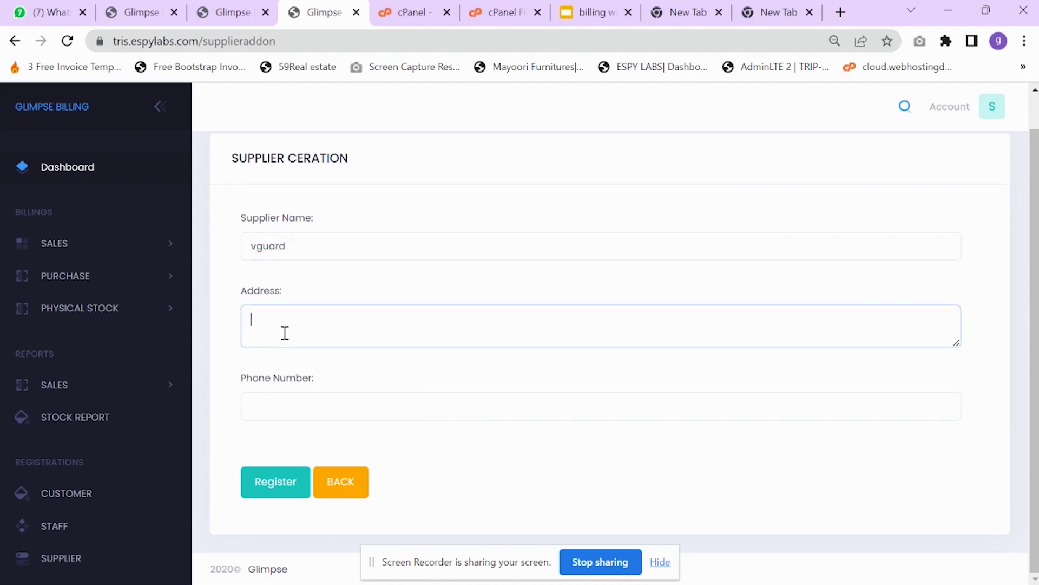
left_click(295, 407)
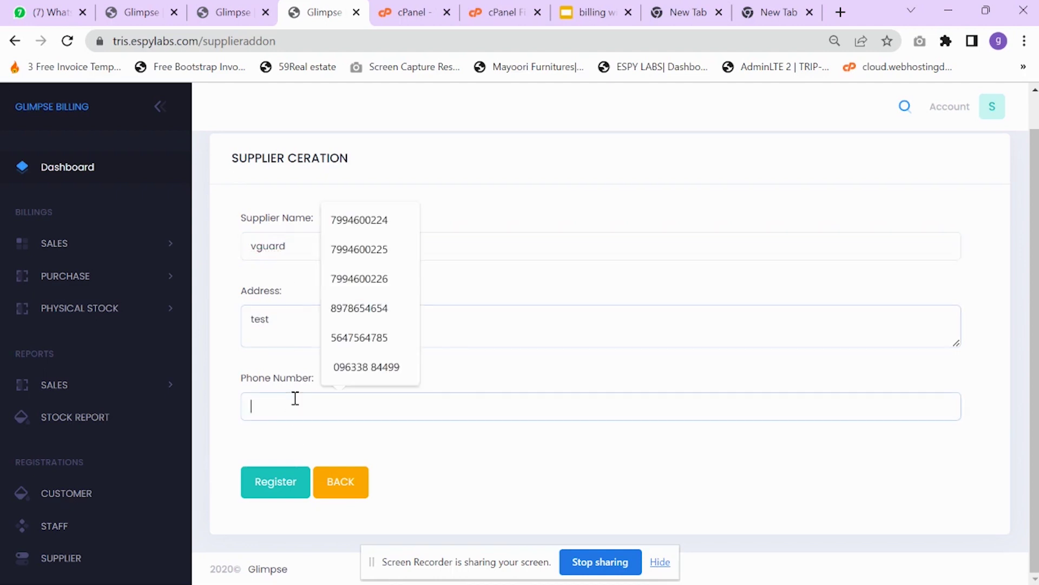
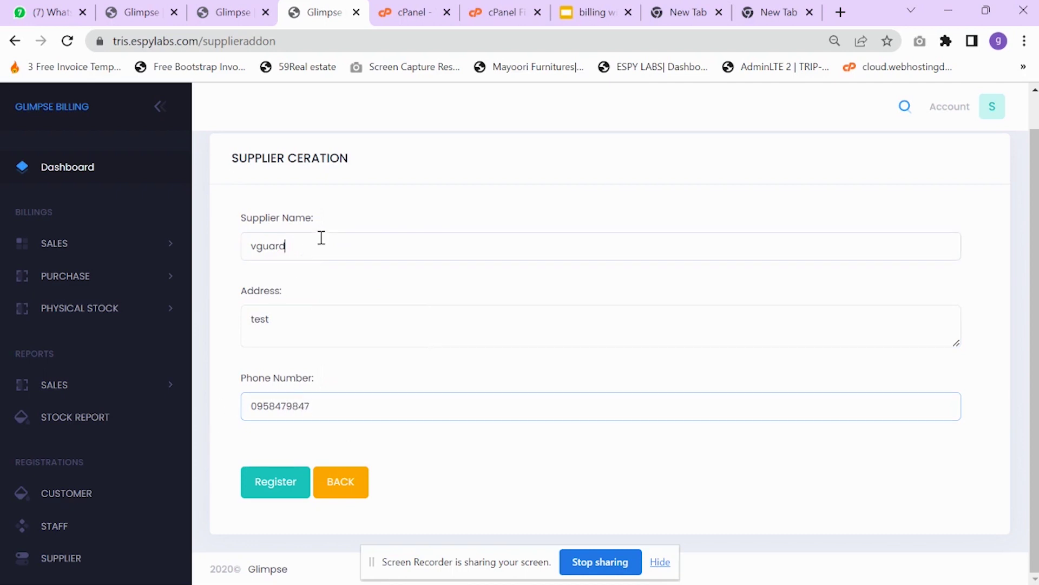
left_click(291, 407)
left_click(281, 484)
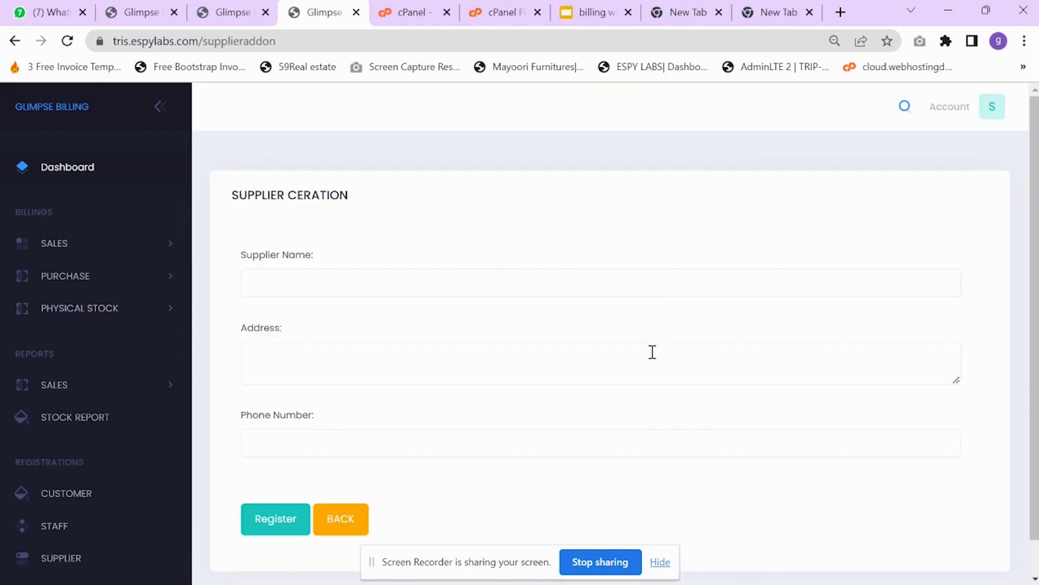
- Expand the Purchase menu in the sidebar and open the purchase bill list
left_click(93, 244)
left_click(111, 341)
left_click(95, 277)
left_click(94, 306)
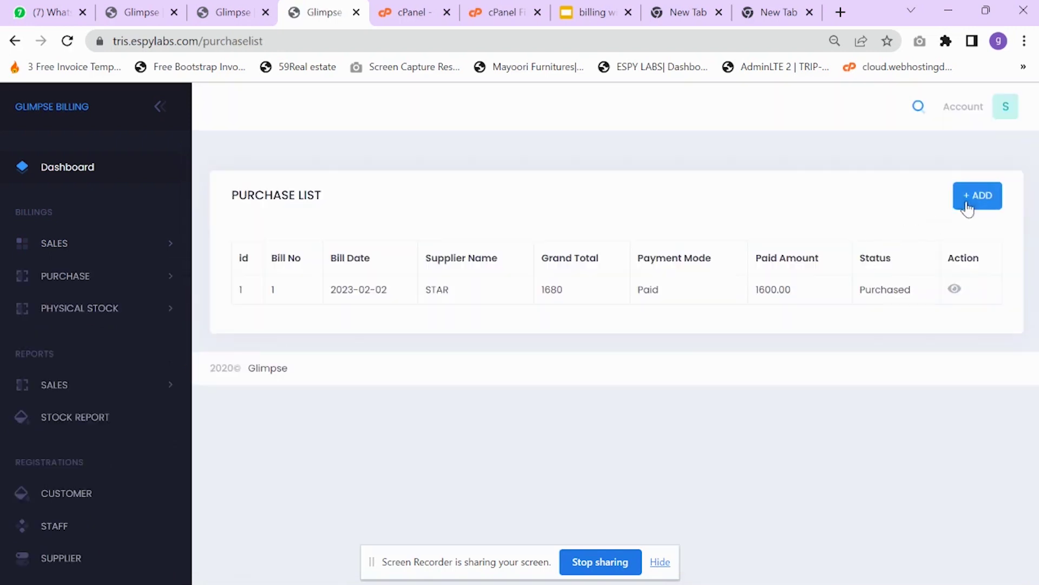
- Start purchase bill 2 dated 02/02/2023 with vguard as the supplier
left_click(975, 196)
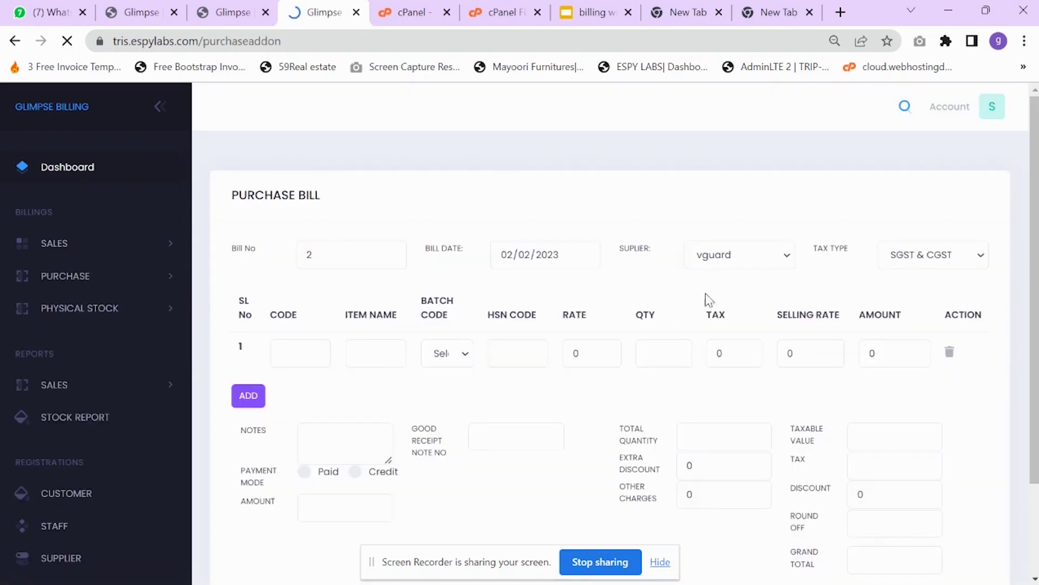
left_click(720, 255)
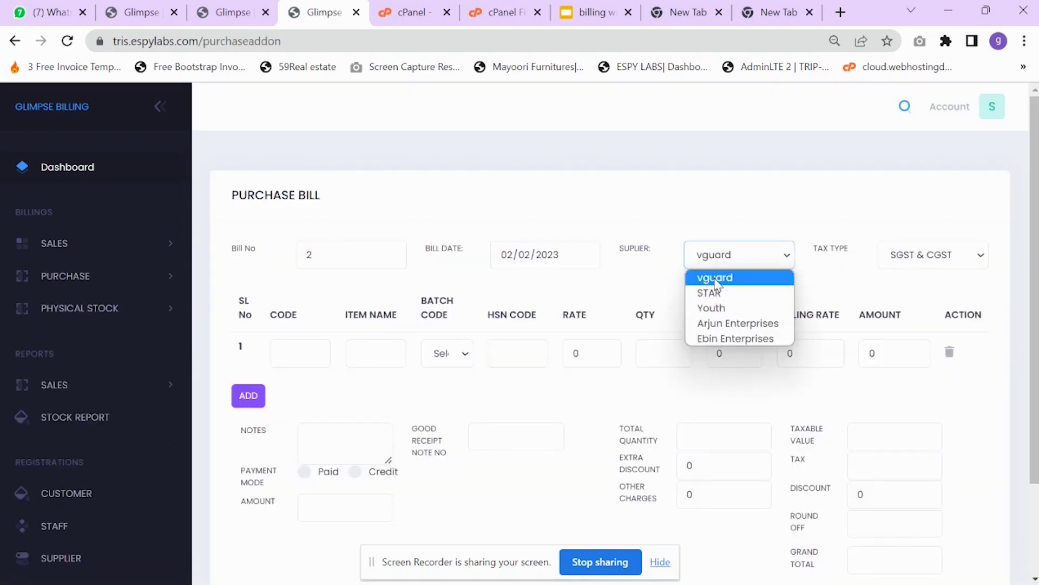
left_click(708, 277)
scroll(43, 379, "down", 6)
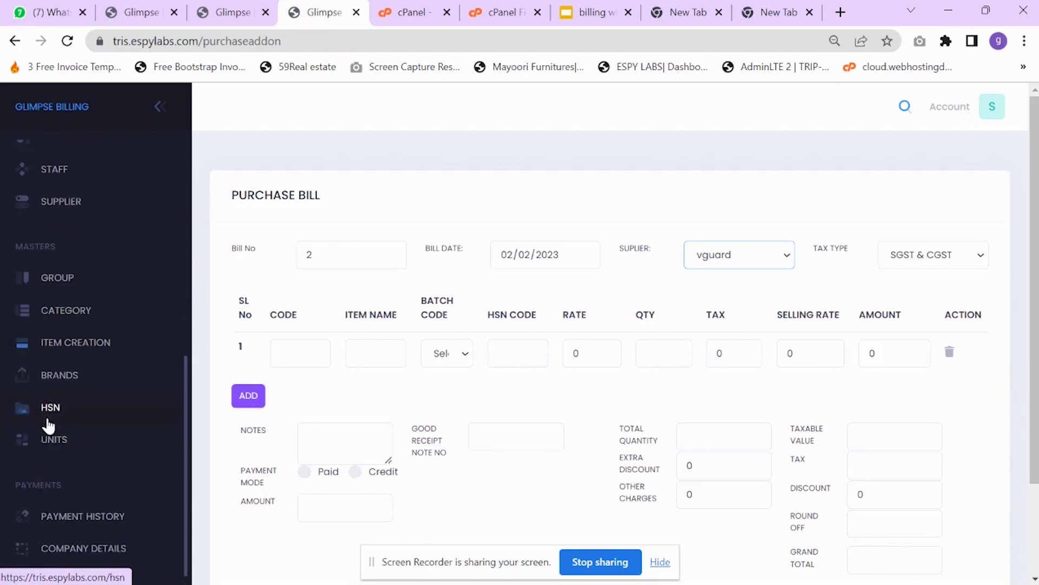
scroll(120, 208, "up", 5)
scroll(104, 248, "down", 5)
scroll(107, 257, "up", 3)
scroll(105, 255, "up", 4)
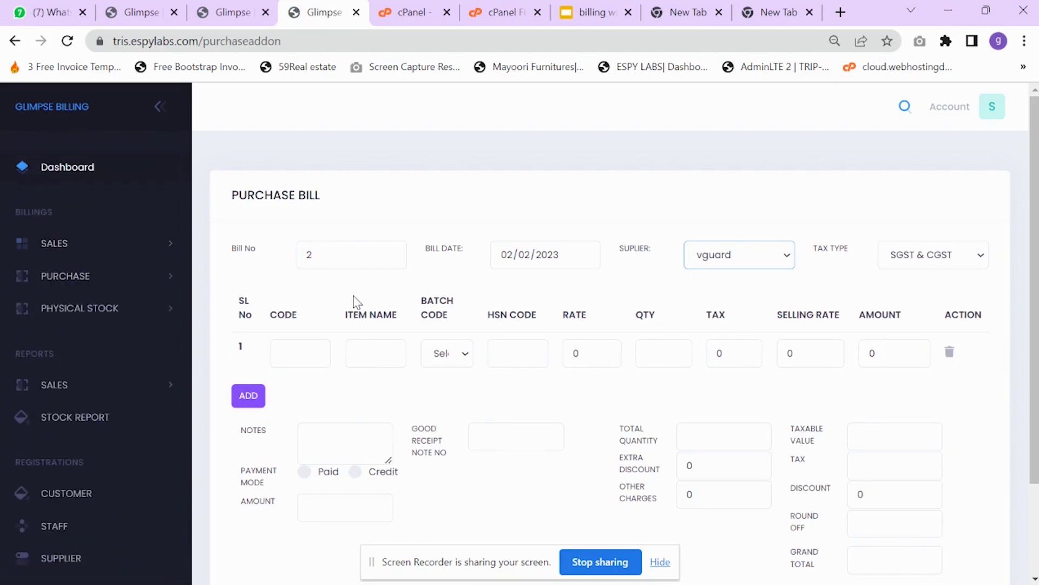